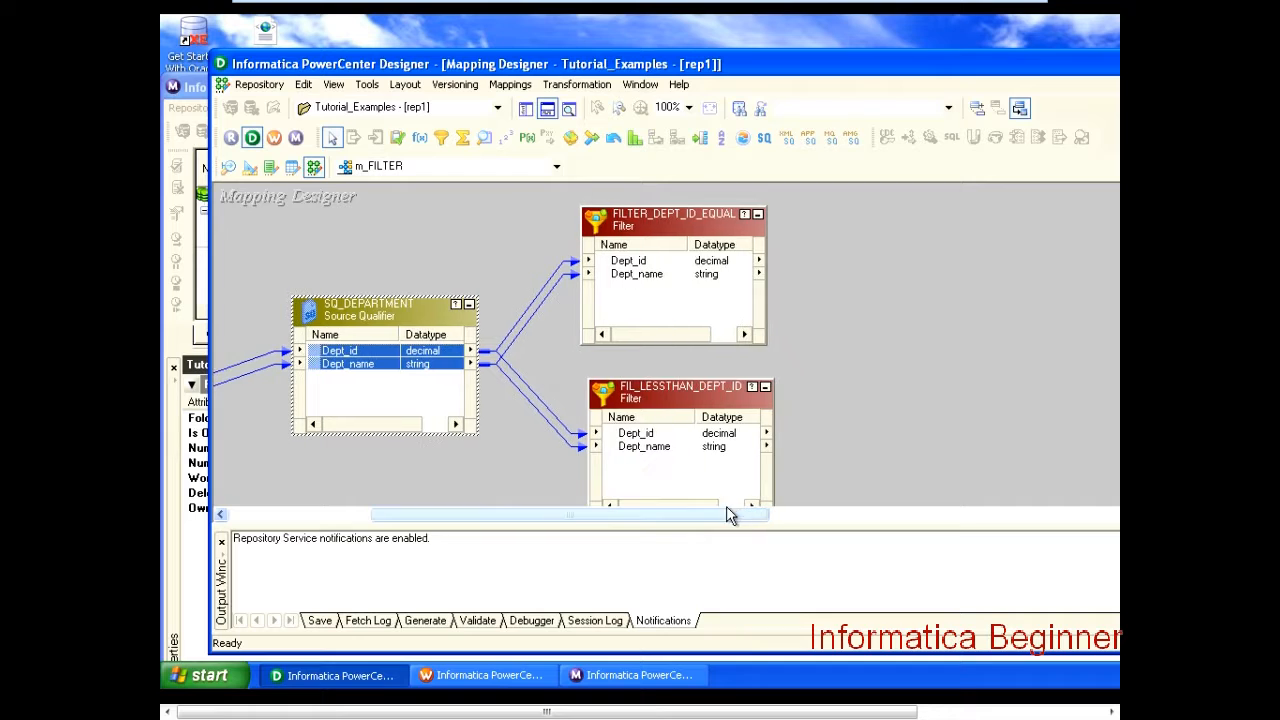
# Step: Open FILTER_DEPT_ID_EQUAL for editing and review its ports and its filter condition expression
pyautogui.click(643, 226)
pyautogui.doubleClick(643, 226)
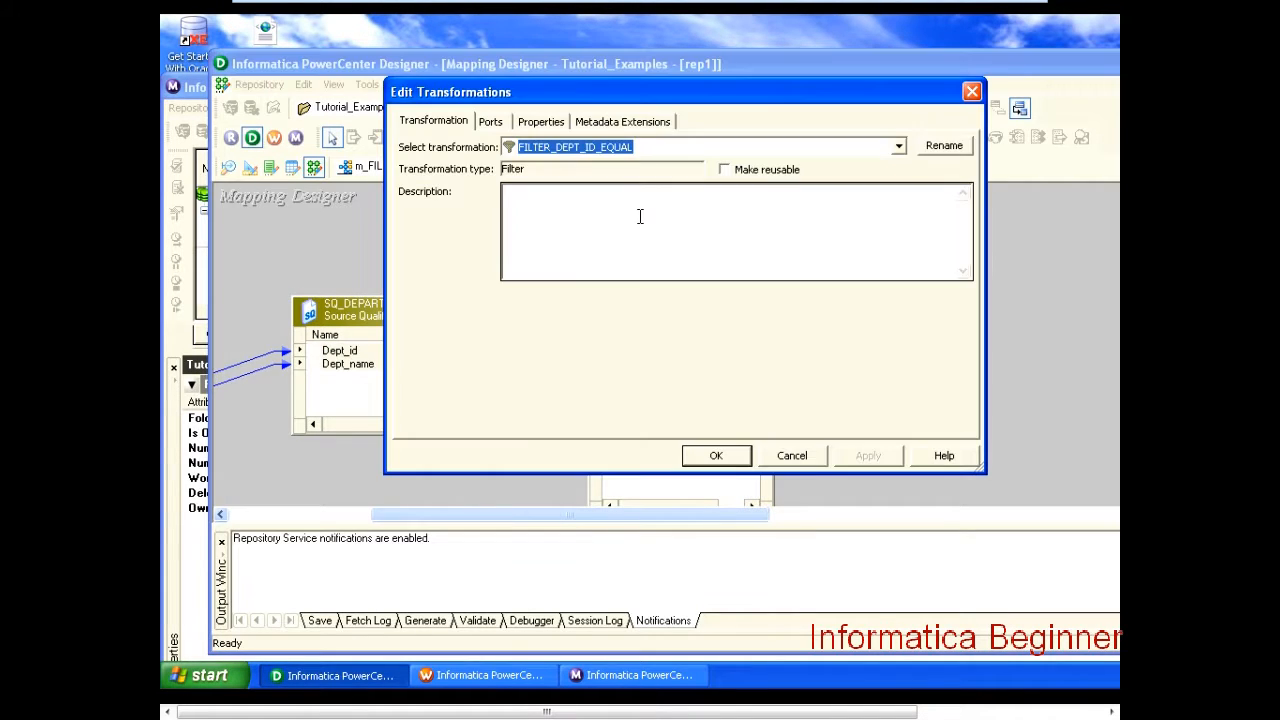
pyautogui.click(541, 122)
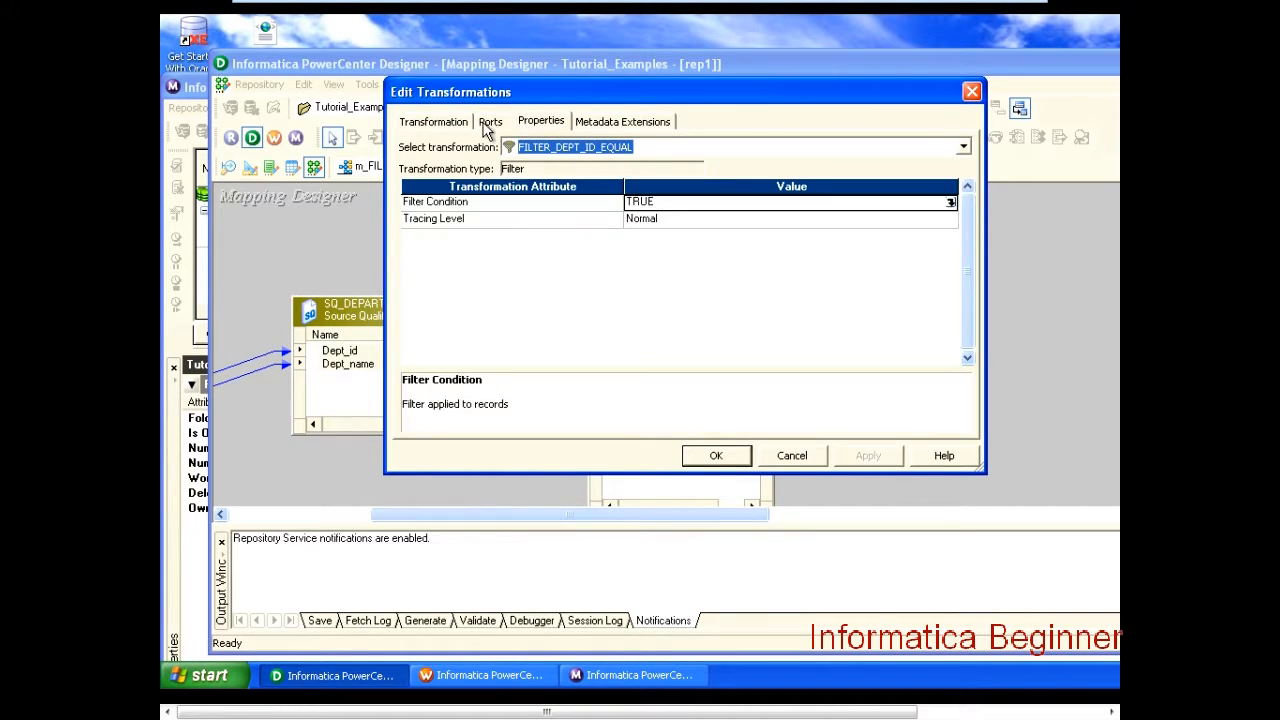
pyautogui.click(490, 122)
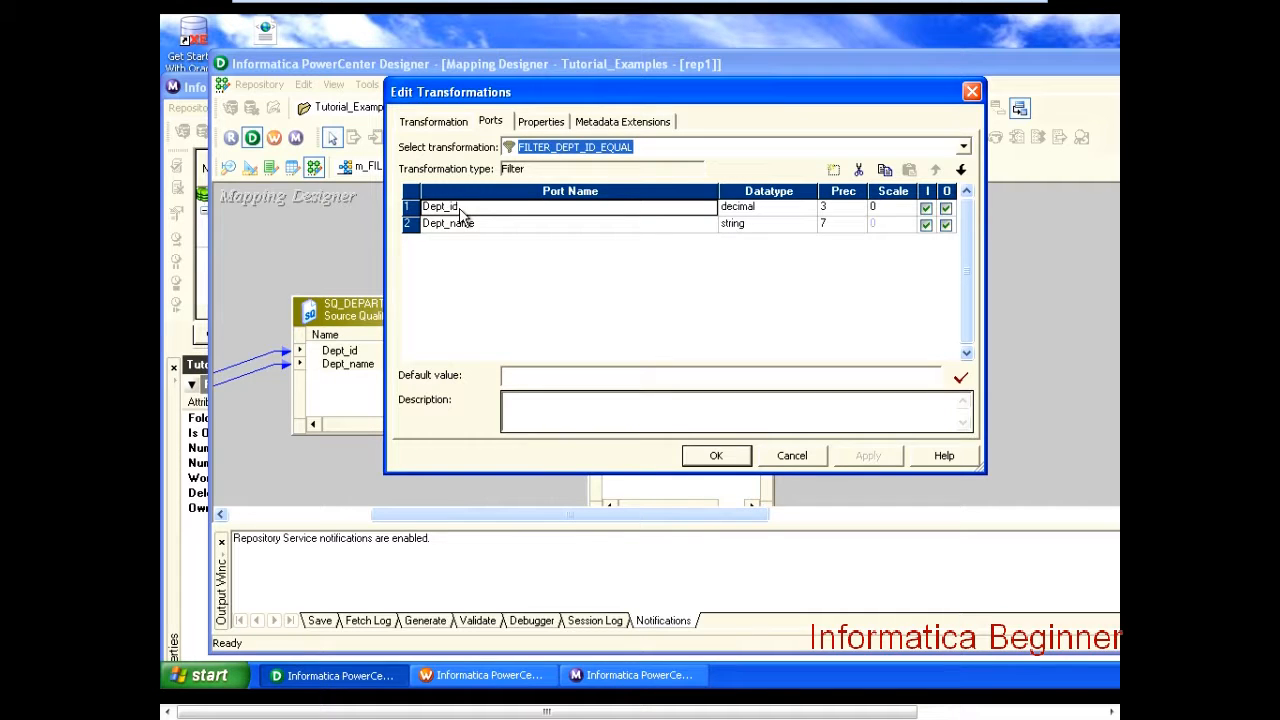
pyautogui.click(541, 122)
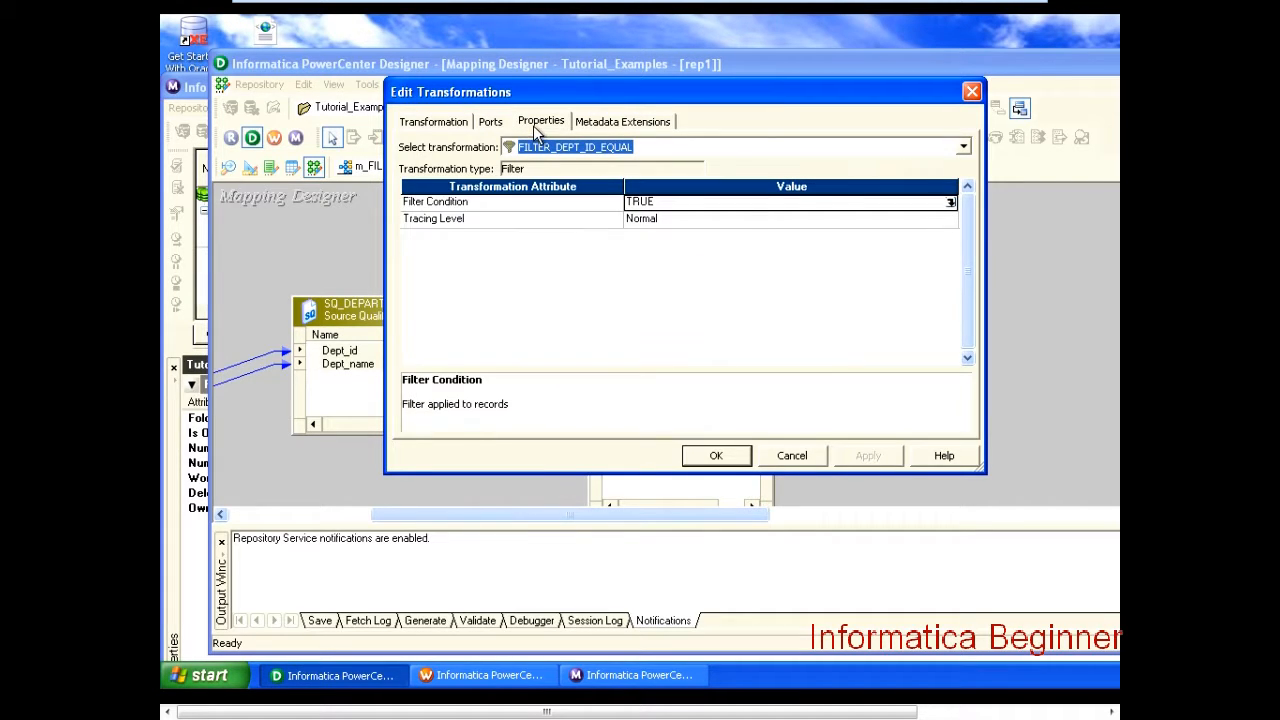
pyautogui.click(950, 202)
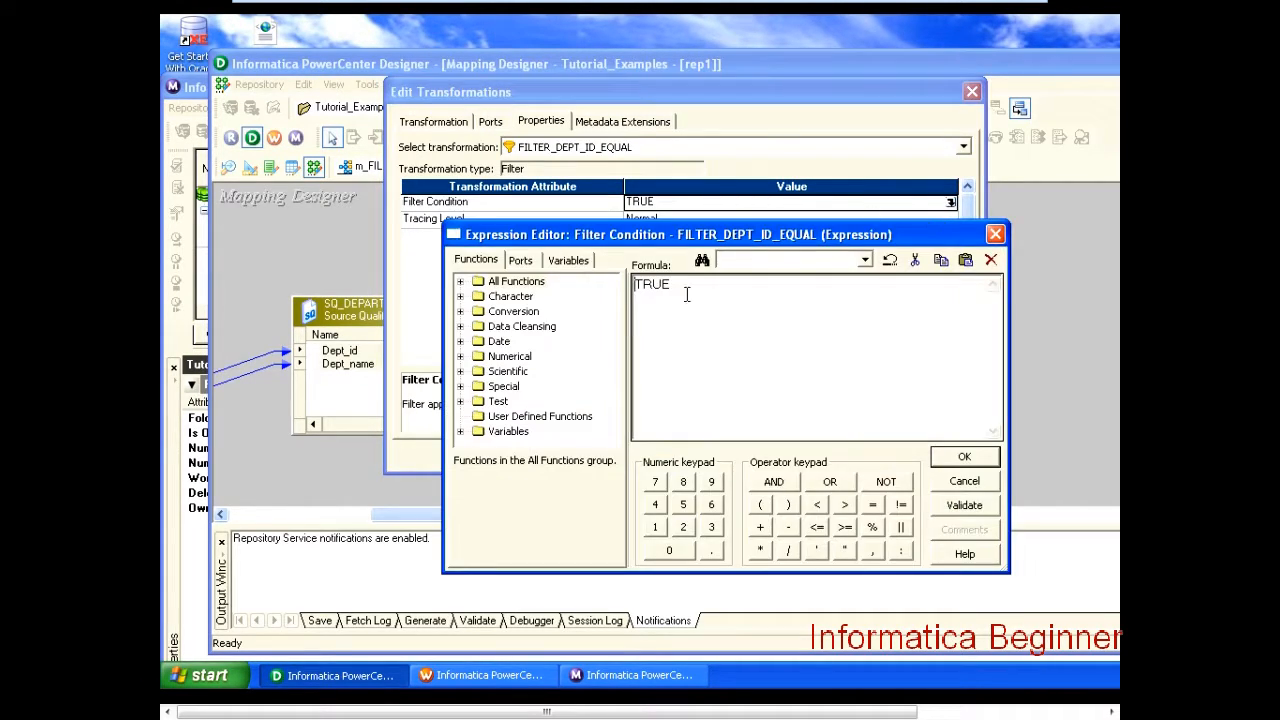
pyautogui.moveTo(678, 288); pyautogui.dragTo(623, 291)
pyautogui.click(964, 483)
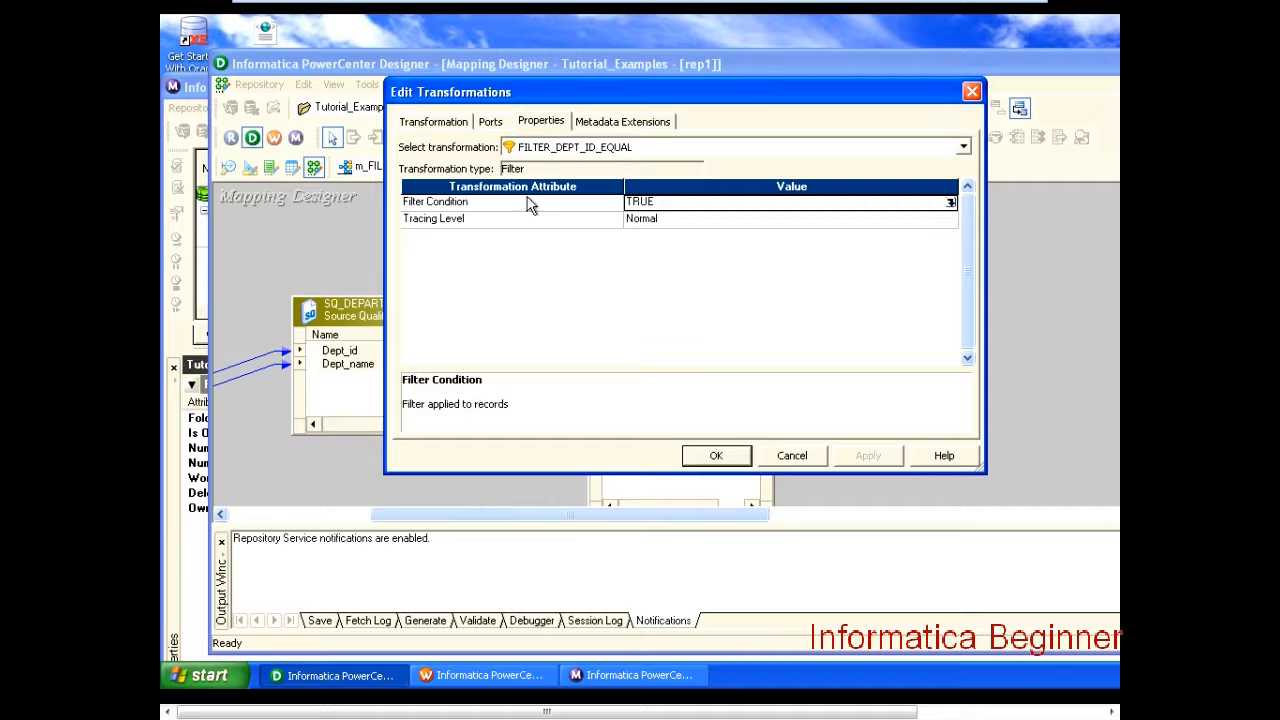
# Step: Set the filter condition of FILTER_DEPT_ID_EQUAL to Dept_id=100, inserting the Dept_id port from that filter, and confirm the changes
pyautogui.click(950, 202)
pyautogui.moveTo(740, 281); pyautogui.dragTo(616, 283)
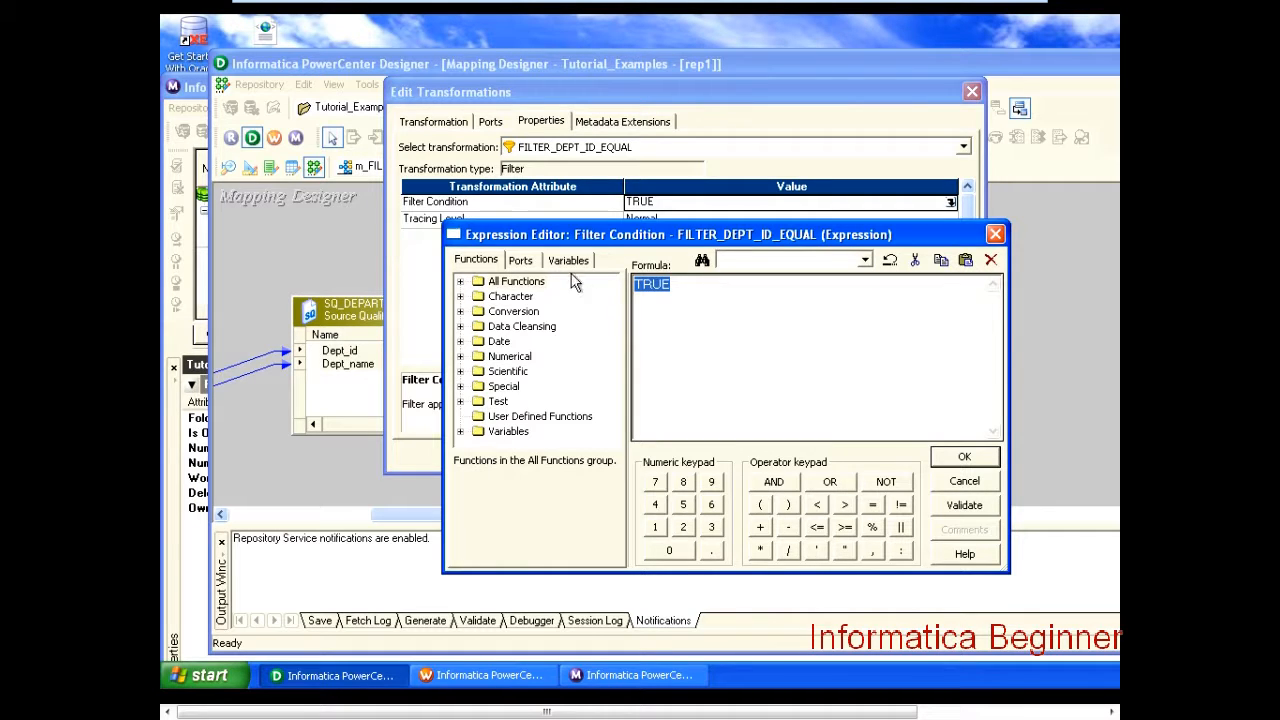
pyautogui.click(522, 261)
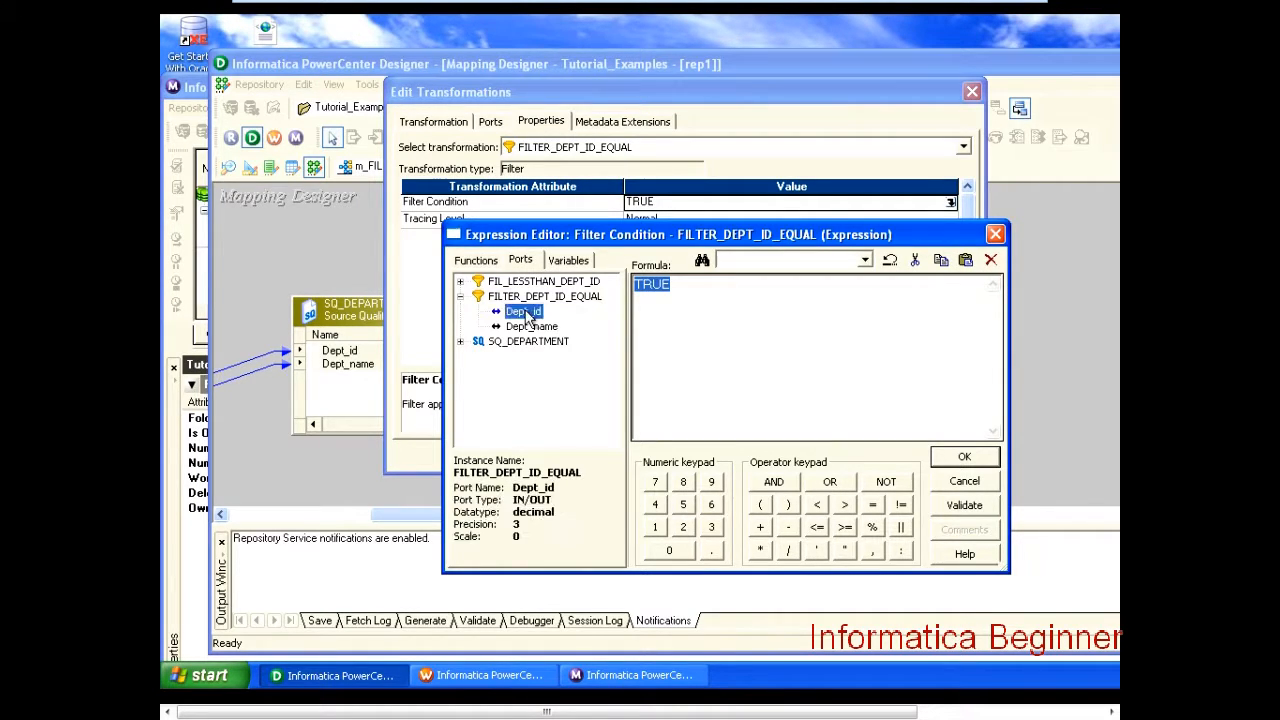
pyautogui.doubleClick(524, 313)
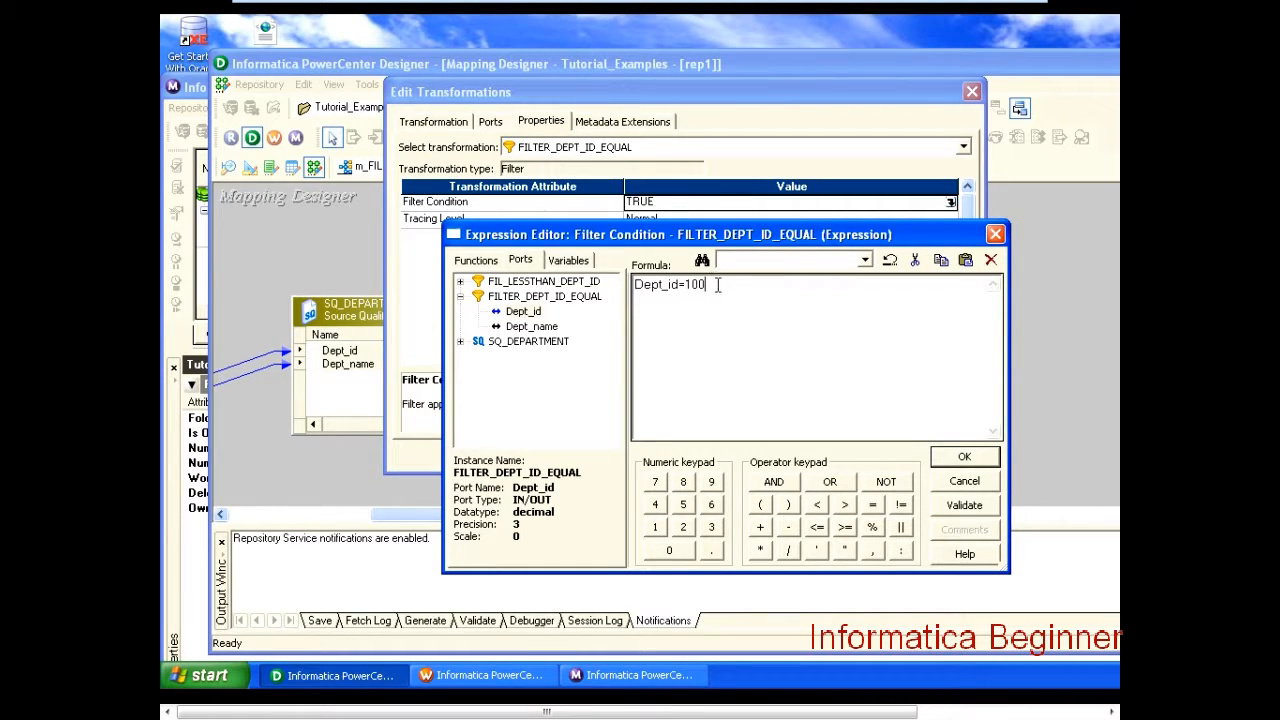
pyautogui.moveTo(716, 285); pyautogui.dragTo(655, 308)
pyautogui.click(655, 308)
pyautogui.click(679, 292)
pyautogui.click(966, 458)
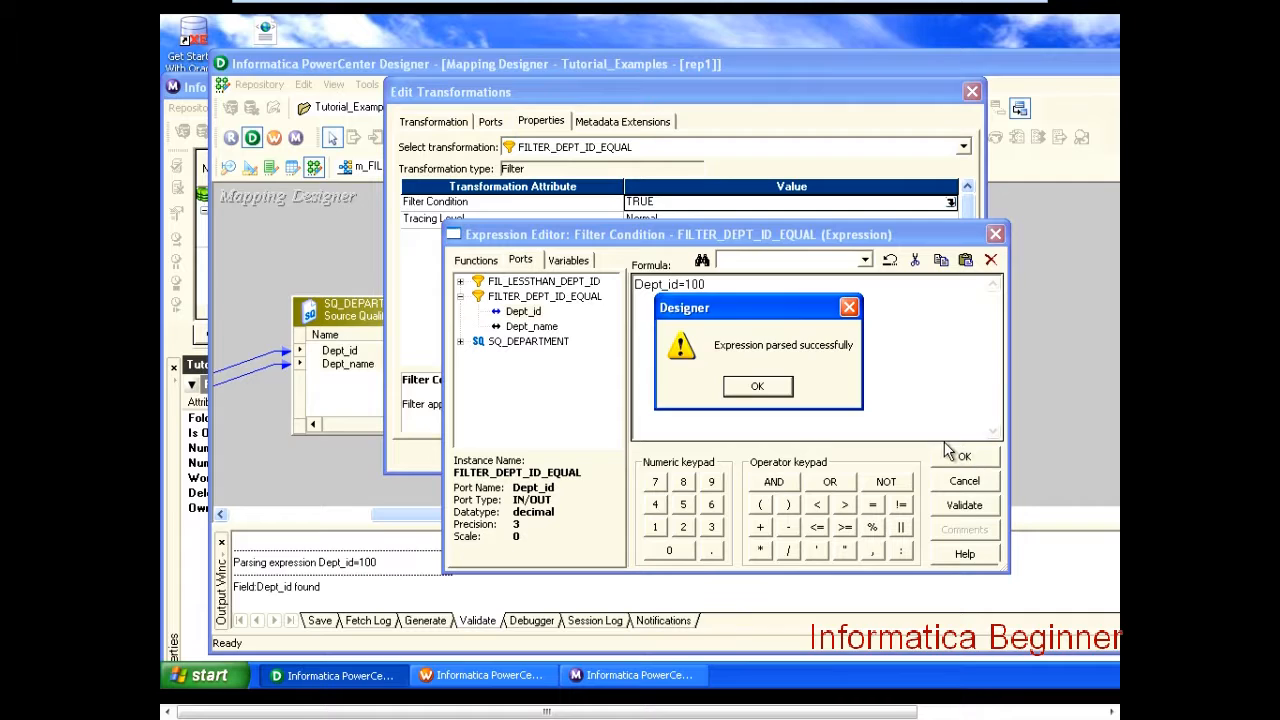
pyautogui.click(757, 386)
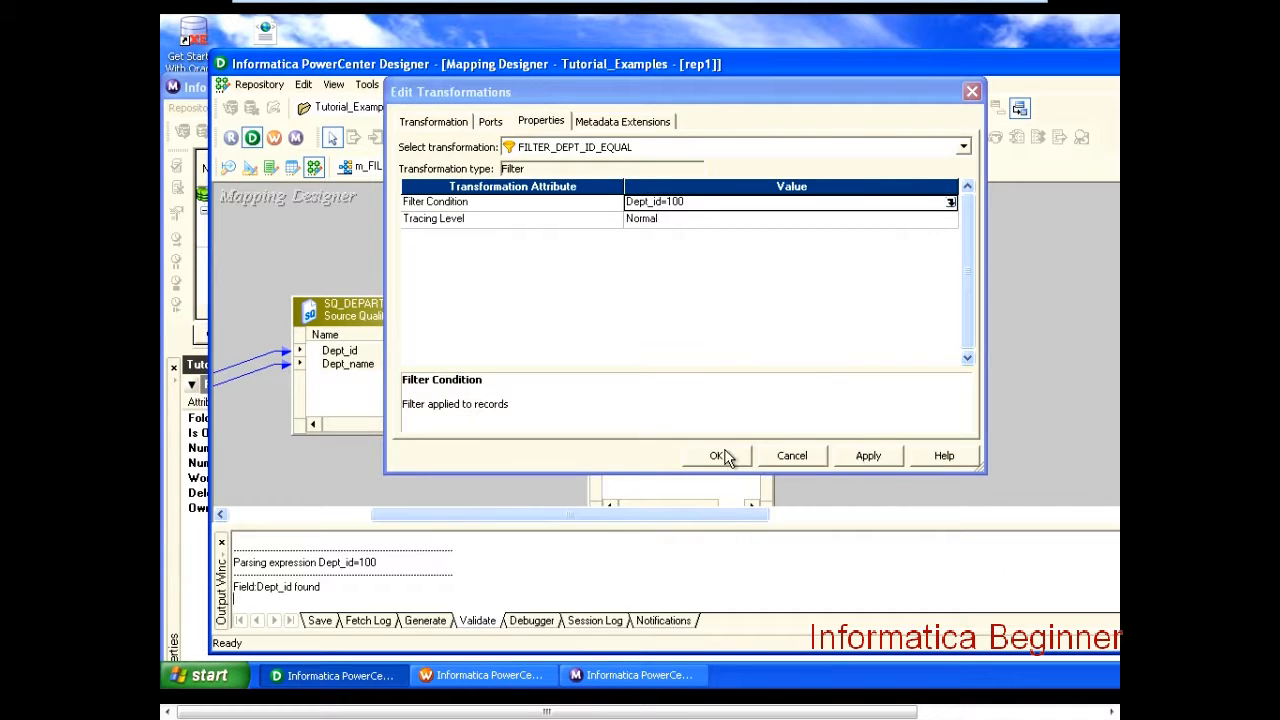
pyautogui.click(722, 456)
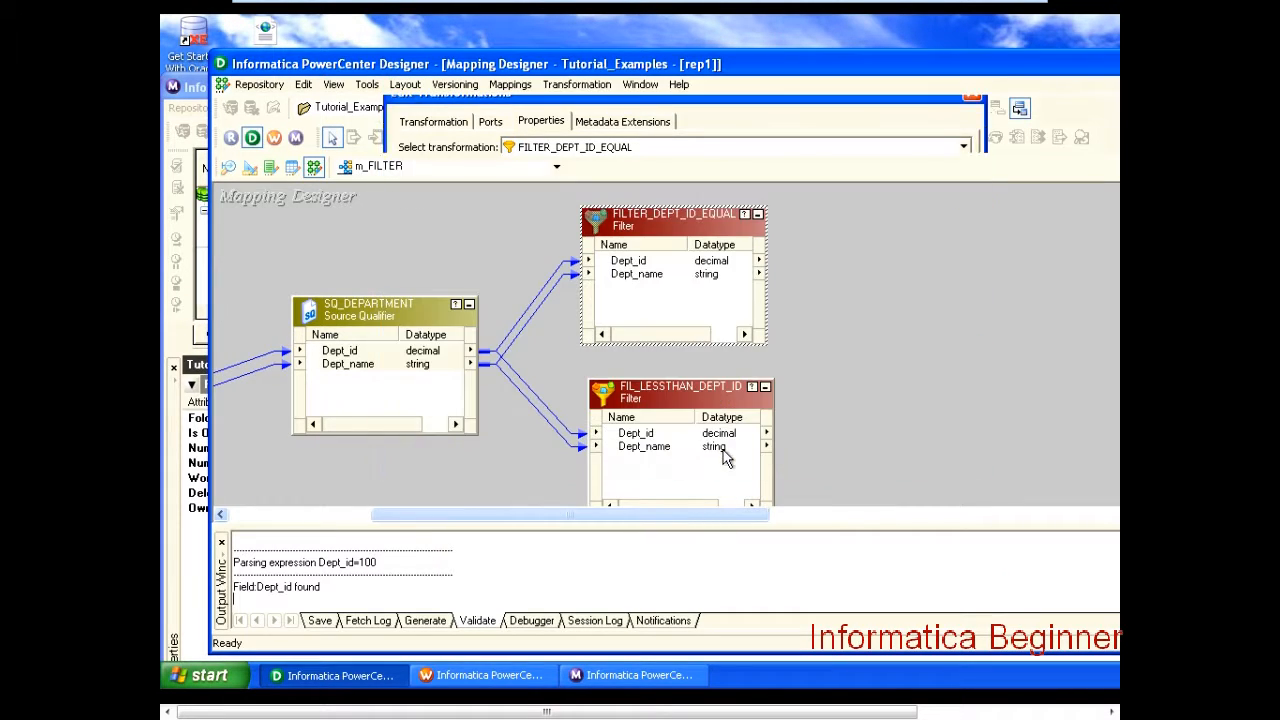
# Step: Replace the filter condition expression of FIL_LESSTHAN_DEPT_ID with Dept_id<=105, using the filter's own Dept_id port
pyautogui.doubleClick(684, 401)
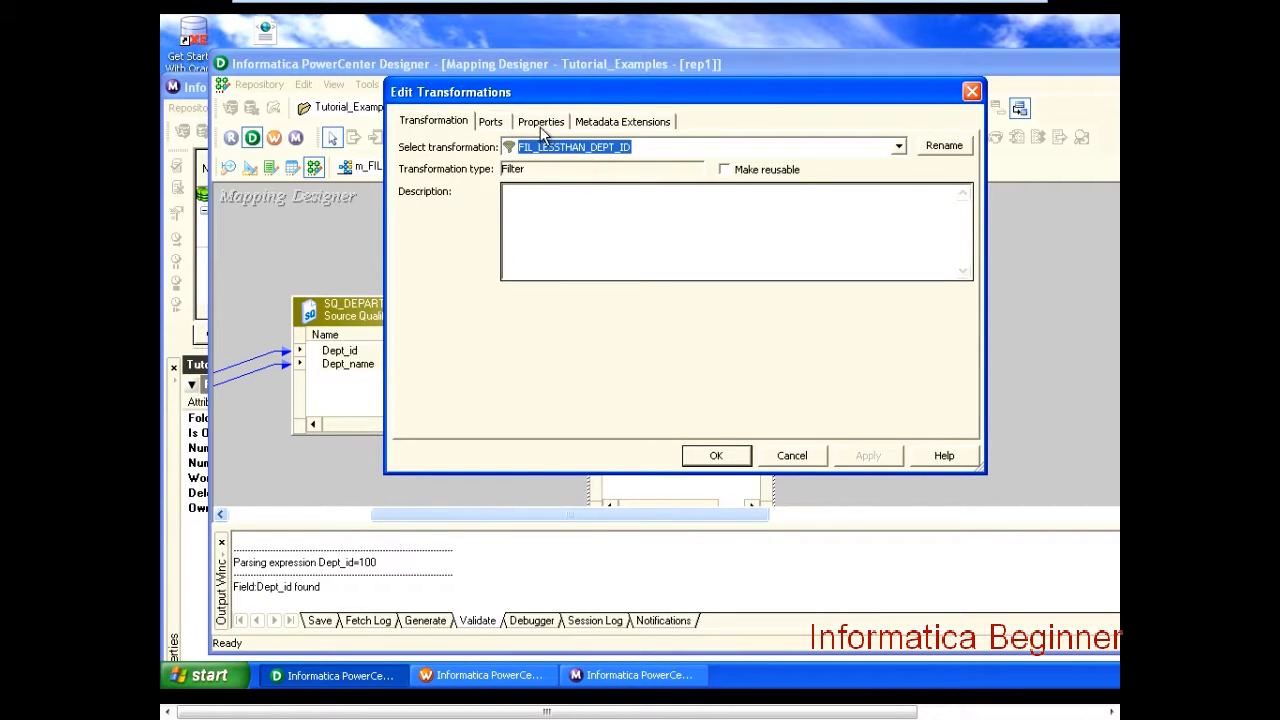
pyautogui.click(492, 121)
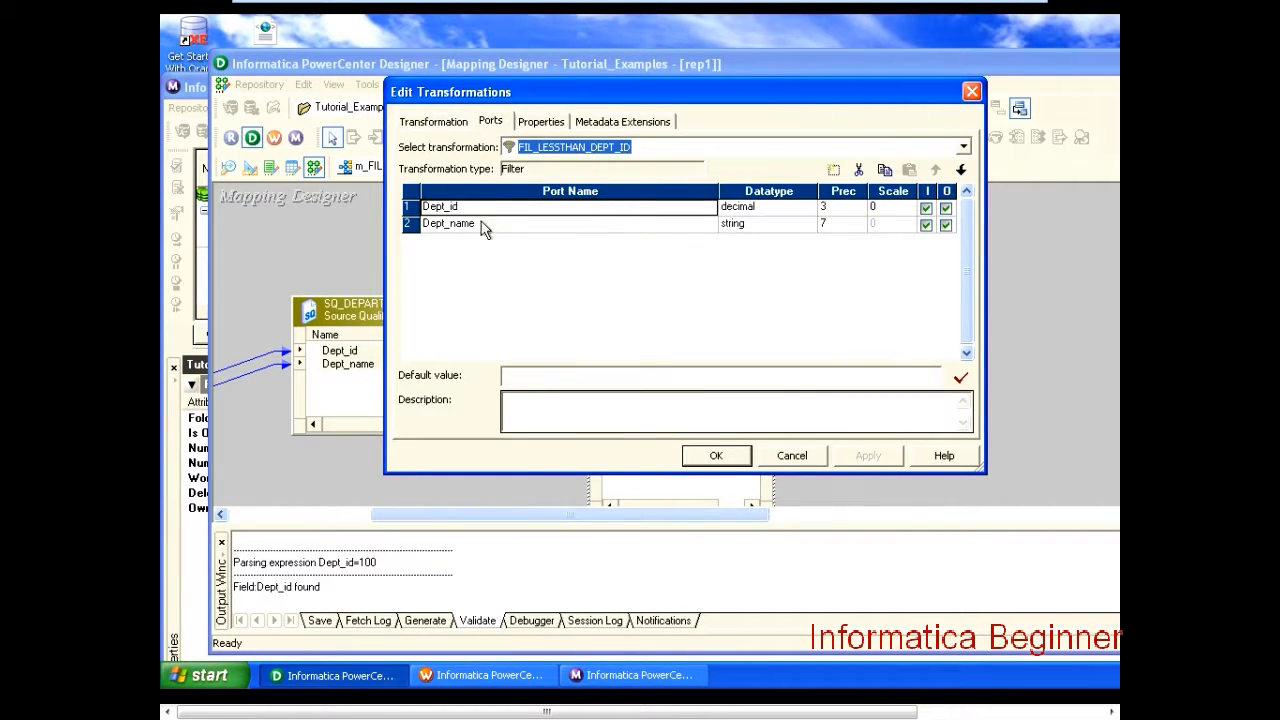
pyautogui.click(556, 128)
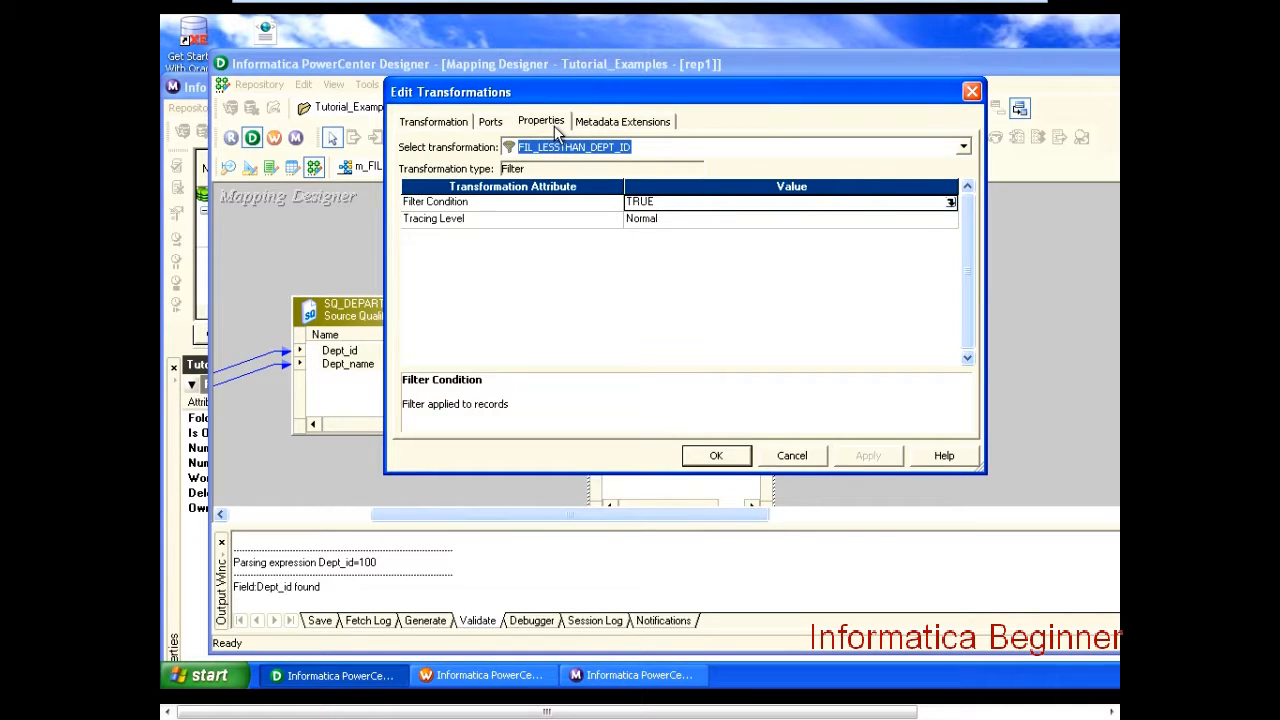
pyautogui.click(950, 202)
pyautogui.moveTo(682, 284); pyautogui.dragTo(602, 288)
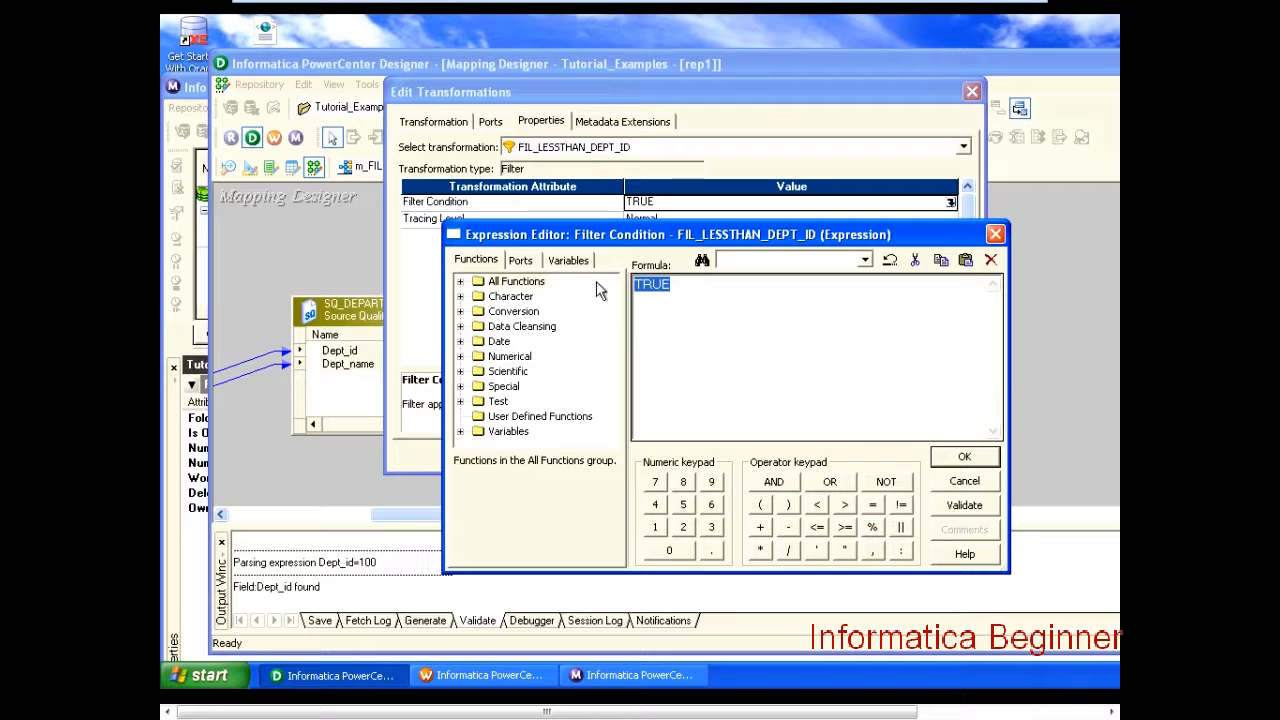
pyautogui.press('Delete')
pyautogui.click(521, 261)
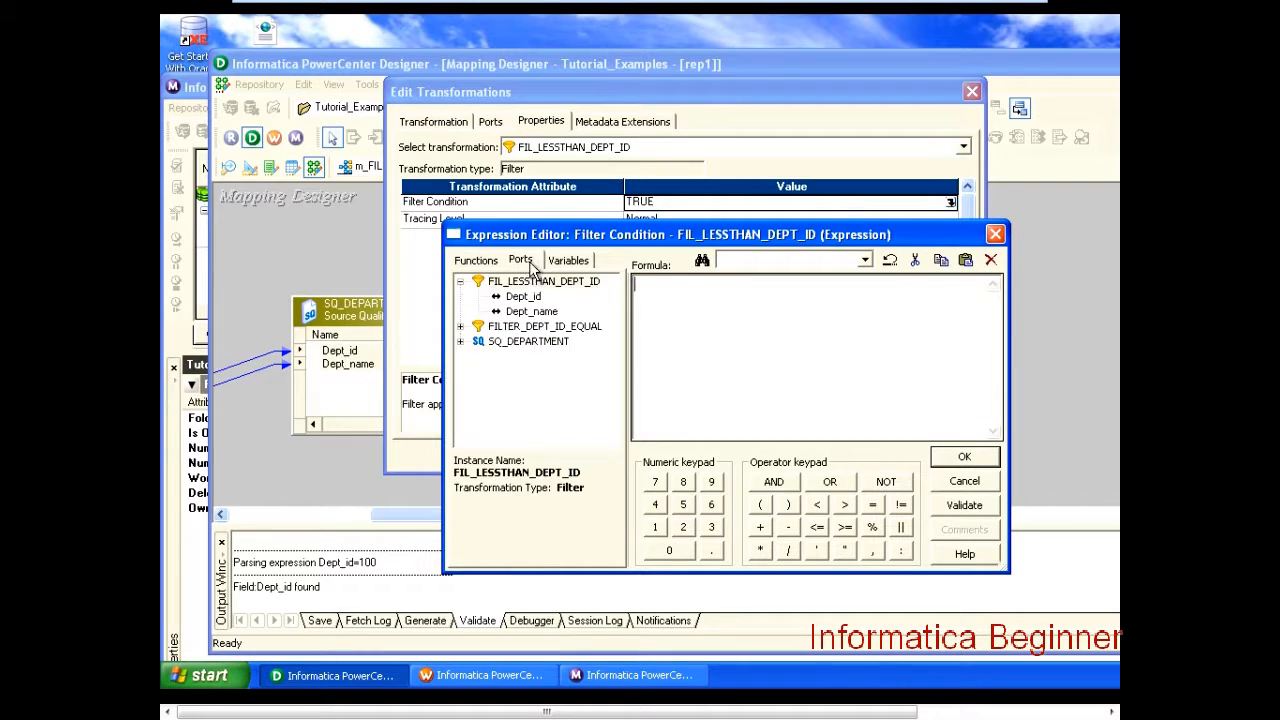
pyautogui.doubleClick(522, 296)
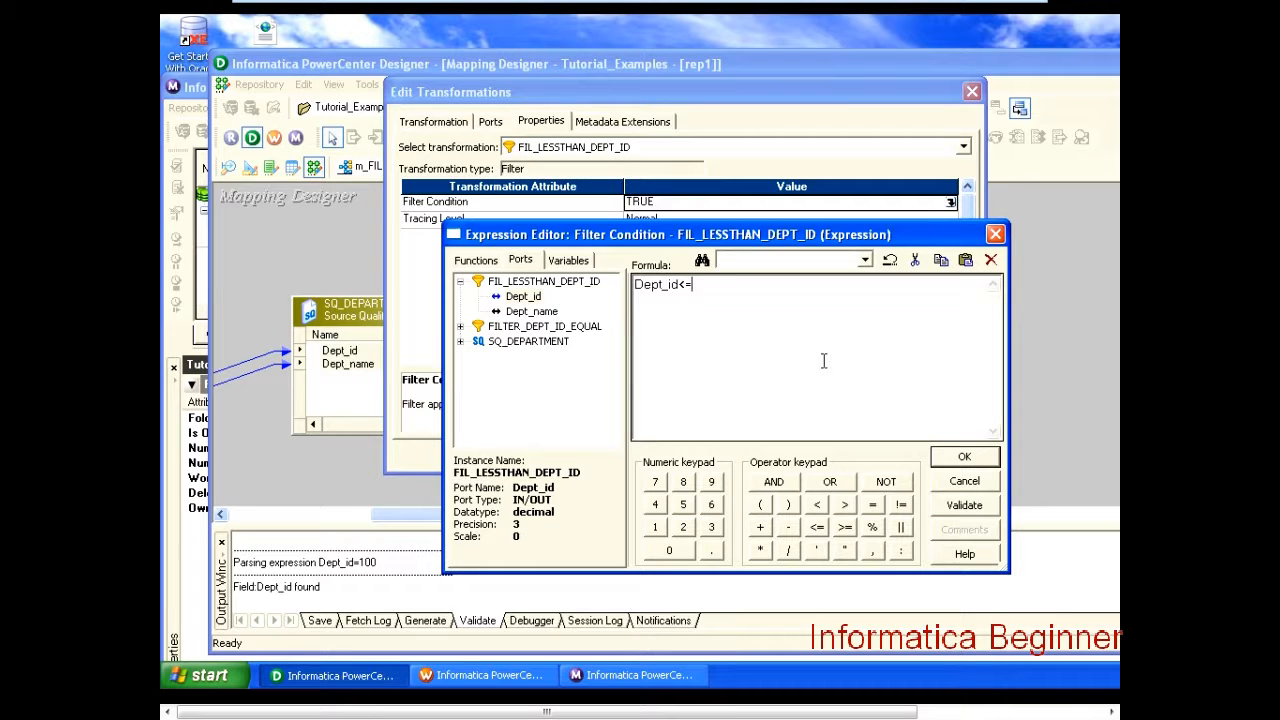
pyautogui.write('105')
# Step: Accept the Dept_id<=105 expression and save the edited properties of FIL_LESSTHAN_DEPT_ID
pyautogui.moveTo(726, 289); pyautogui.dragTo(645, 290)
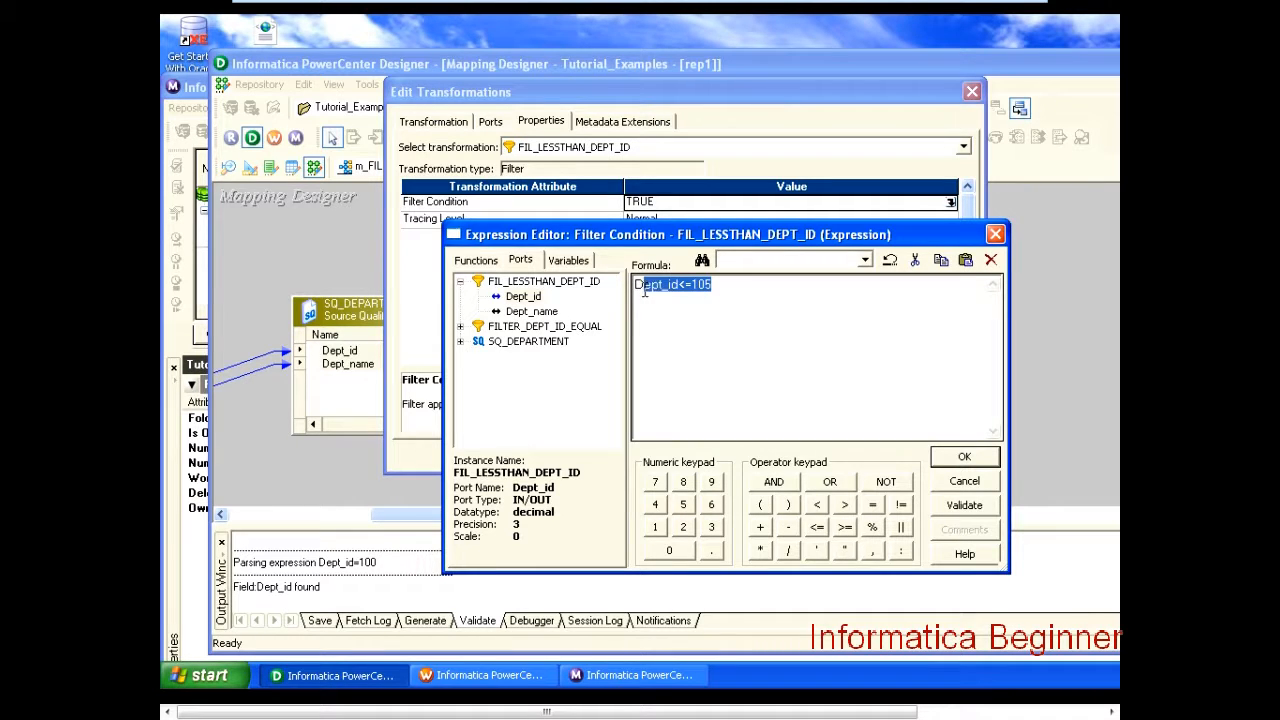
pyautogui.click(727, 291)
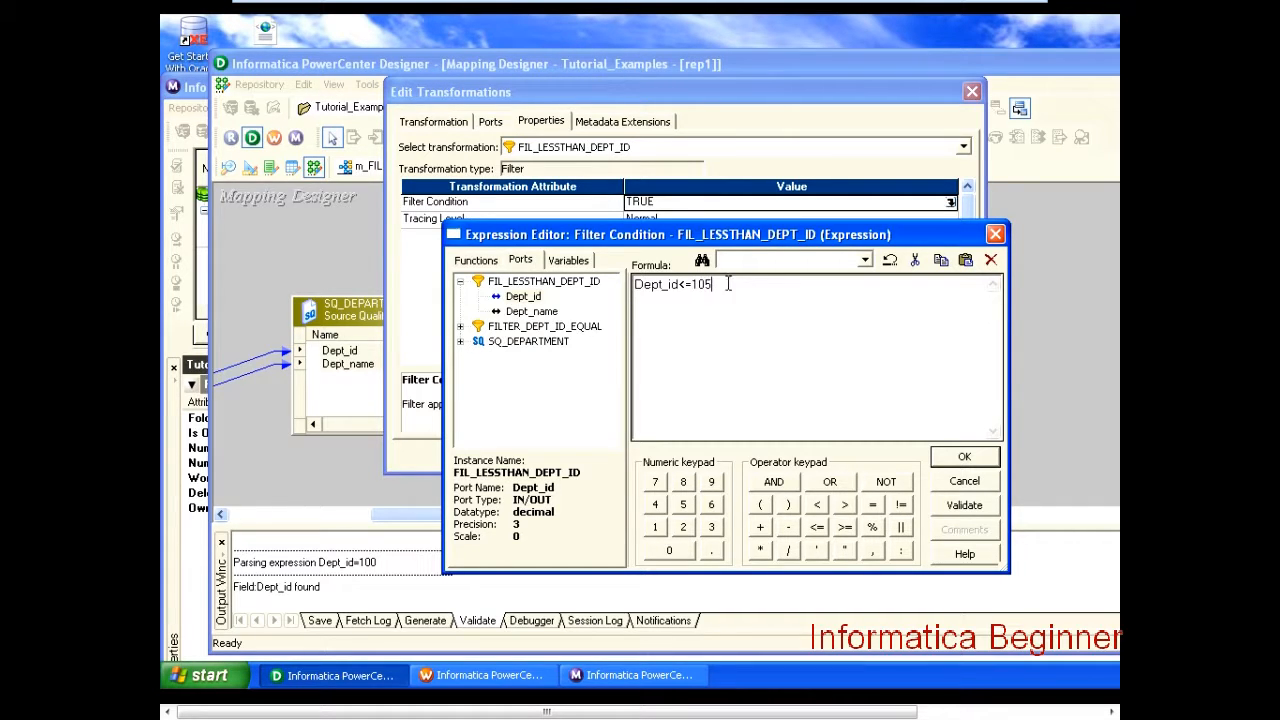
pyautogui.moveTo(750, 284); pyautogui.dragTo(627, 303)
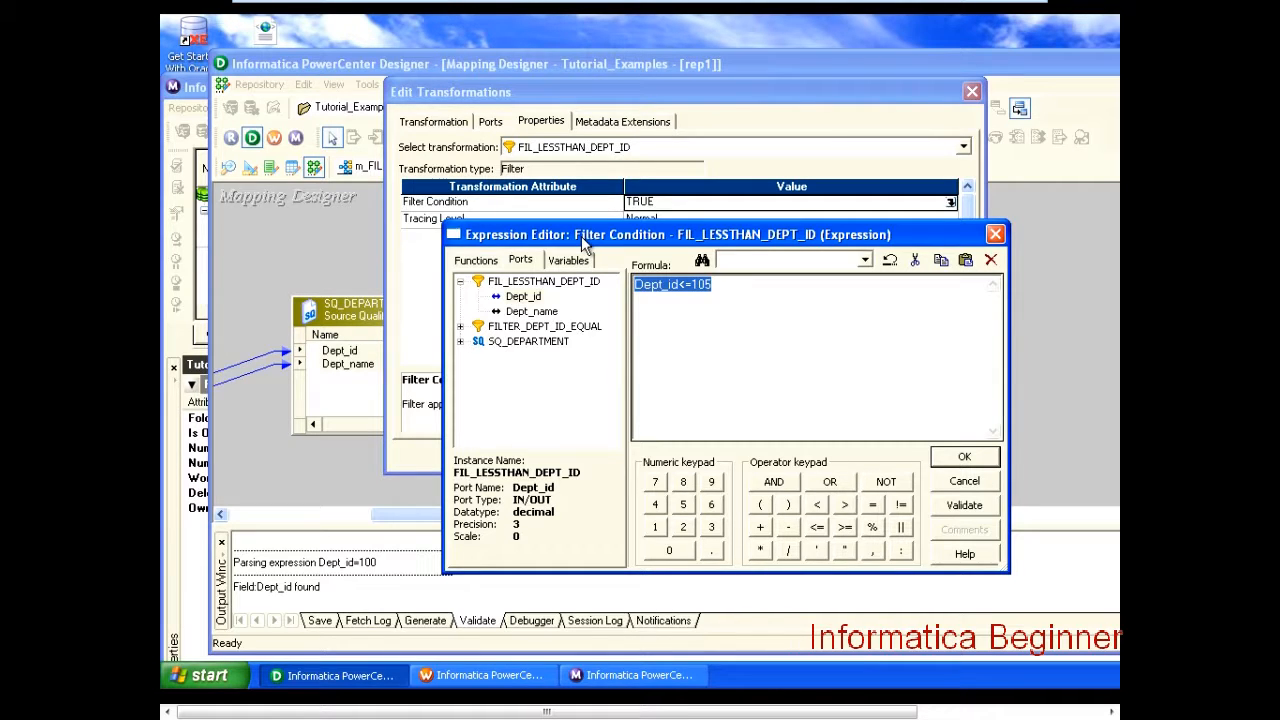
pyautogui.click(704, 286)
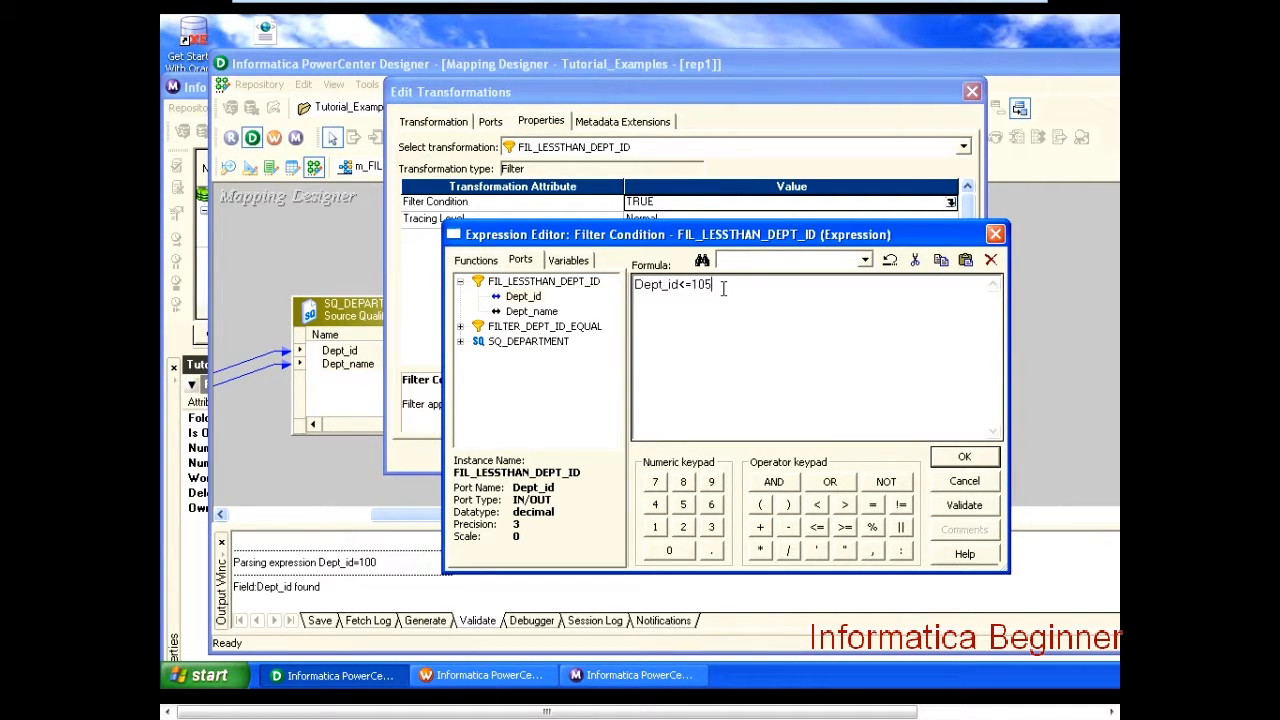
pyautogui.click(952, 462)
pyautogui.click(726, 430)
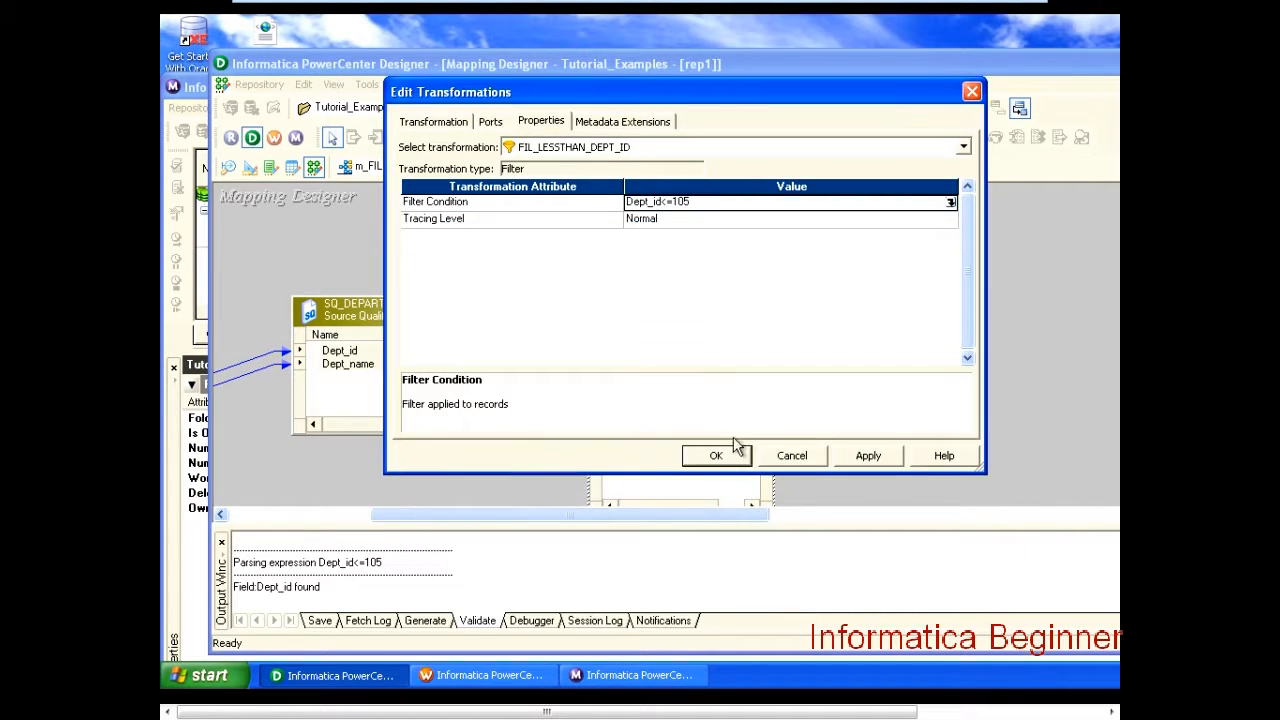
pyautogui.click(735, 457)
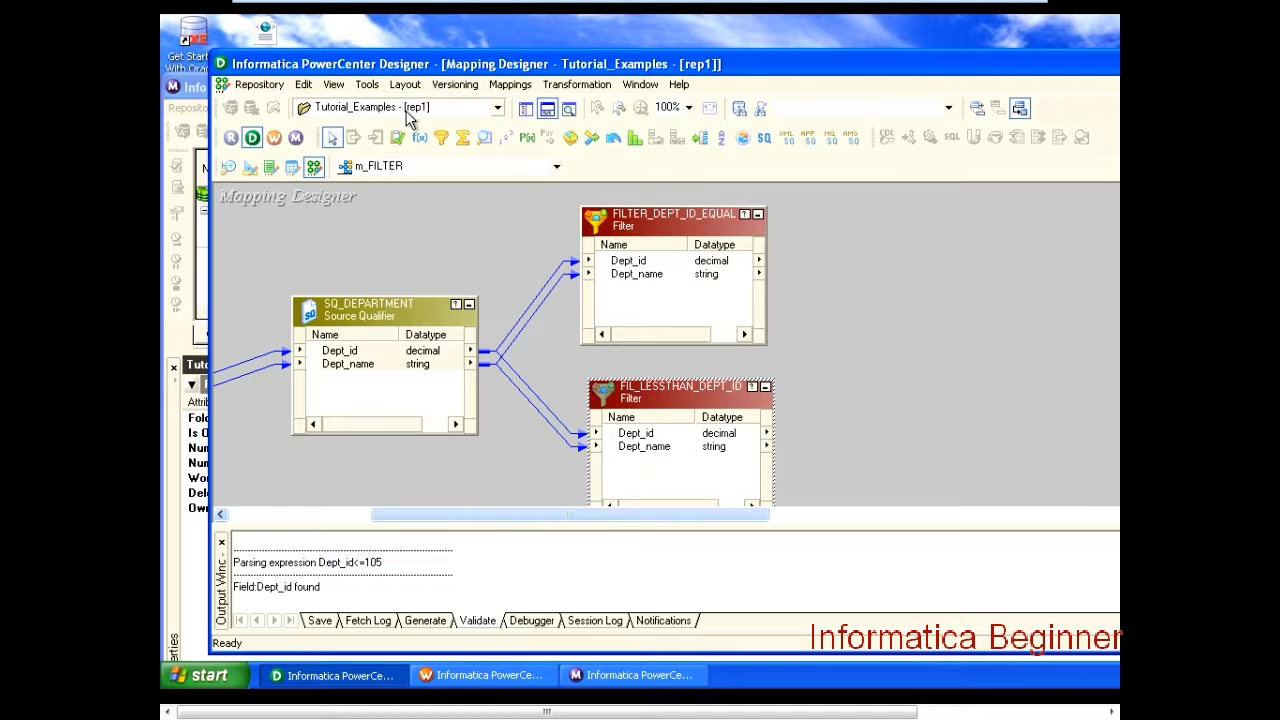
# Step: Show the repository navigator and add two instances of the FF_TGT_FILTER target from Tutorial_Examples to the m_FILTER mapping
pyautogui.moveTo(437, 515); pyautogui.dragTo(288, 486)
pyautogui.click(525, 107)
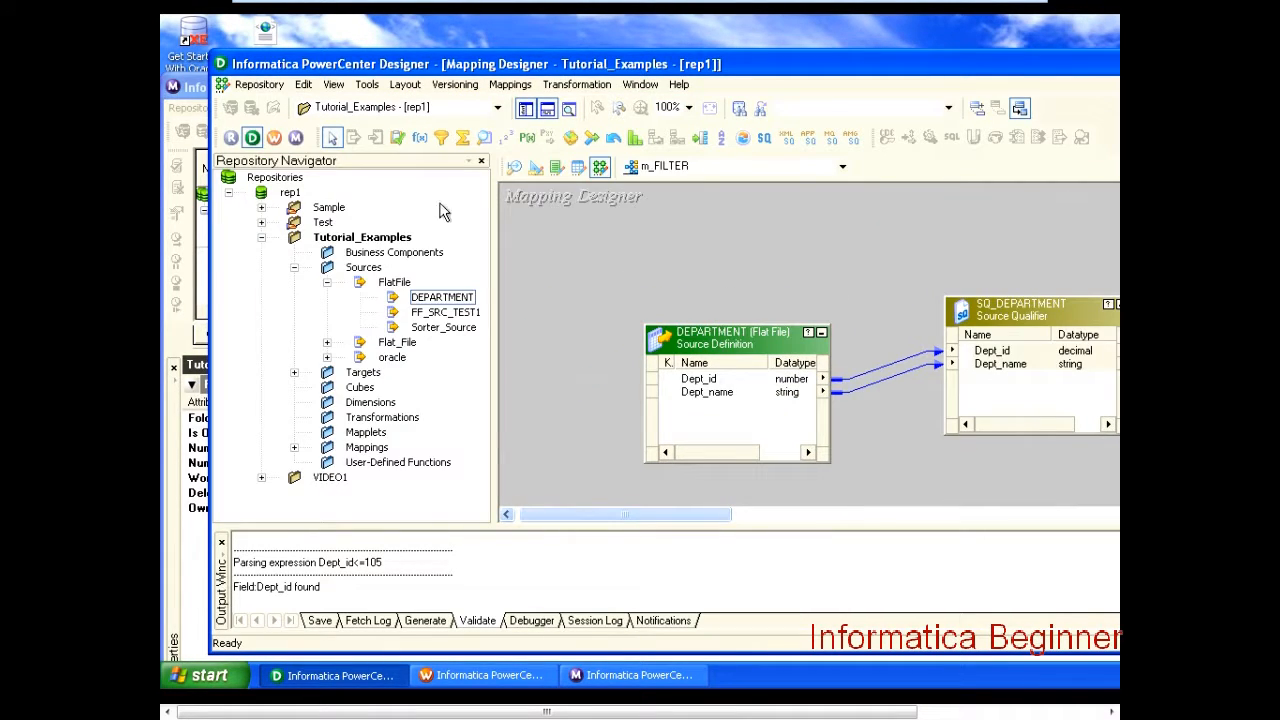
pyautogui.click(294, 372)
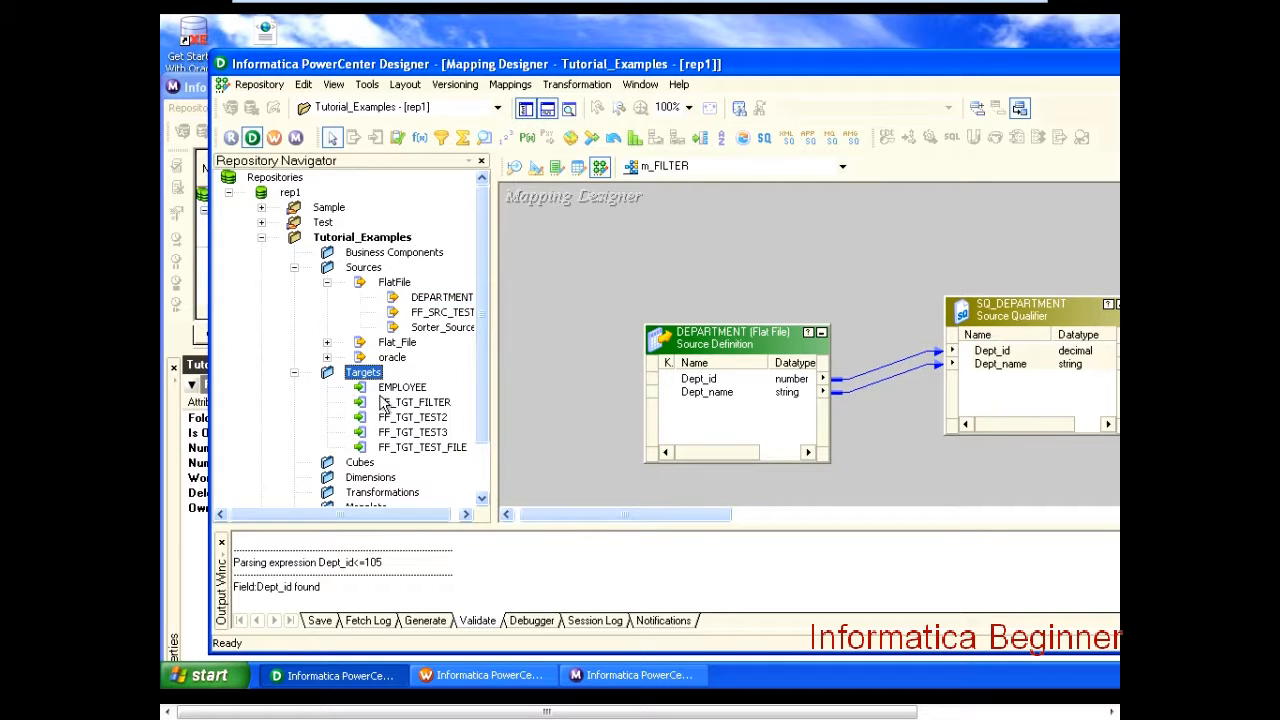
pyautogui.click(413, 404)
pyautogui.moveTo(414, 410); pyautogui.dragTo(615, 312)
pyautogui.moveTo(655, 514); pyautogui.dragTo(701, 514)
pyautogui.moveTo(558, 327); pyautogui.dragTo(1019, 353)
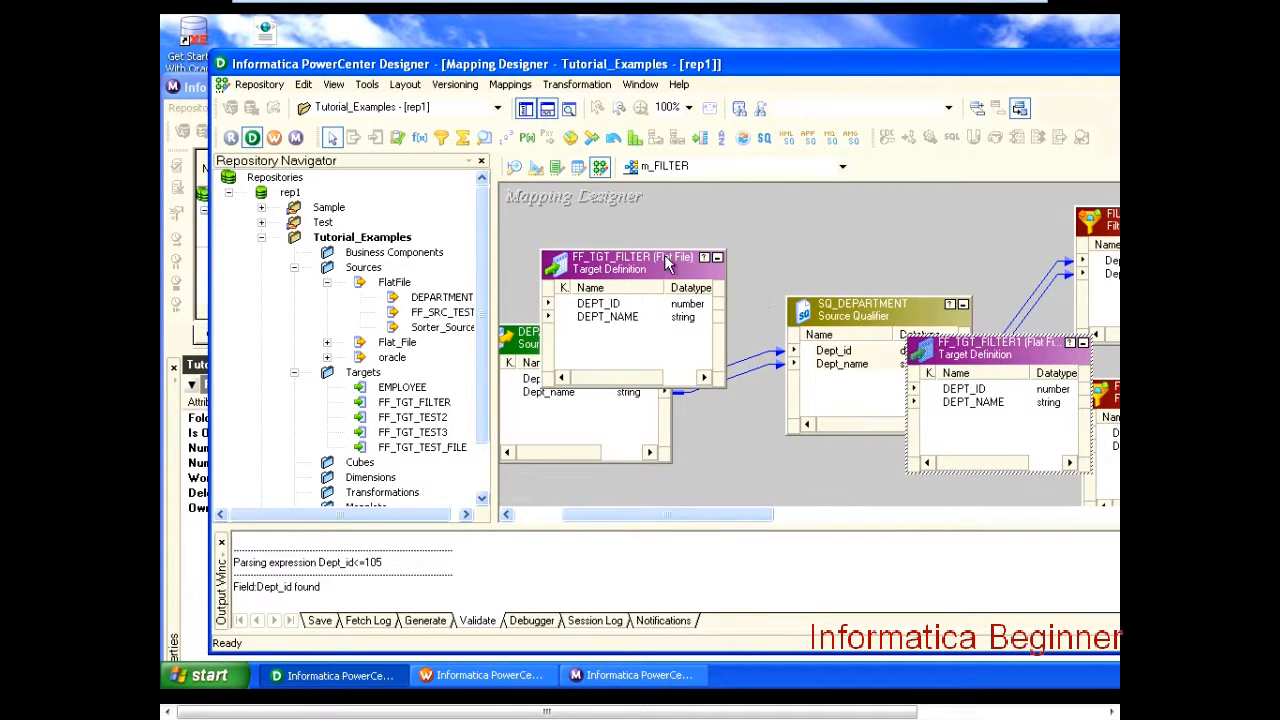
# Step: Move the FF_TGT_FILTER target to the right of the FILTER_DEPT_ID_EQUAL transformation
pyautogui.moveTo(664, 251); pyautogui.dragTo(794, 243)
pyautogui.moveTo(640, 262); pyautogui.dragTo(978, 233)
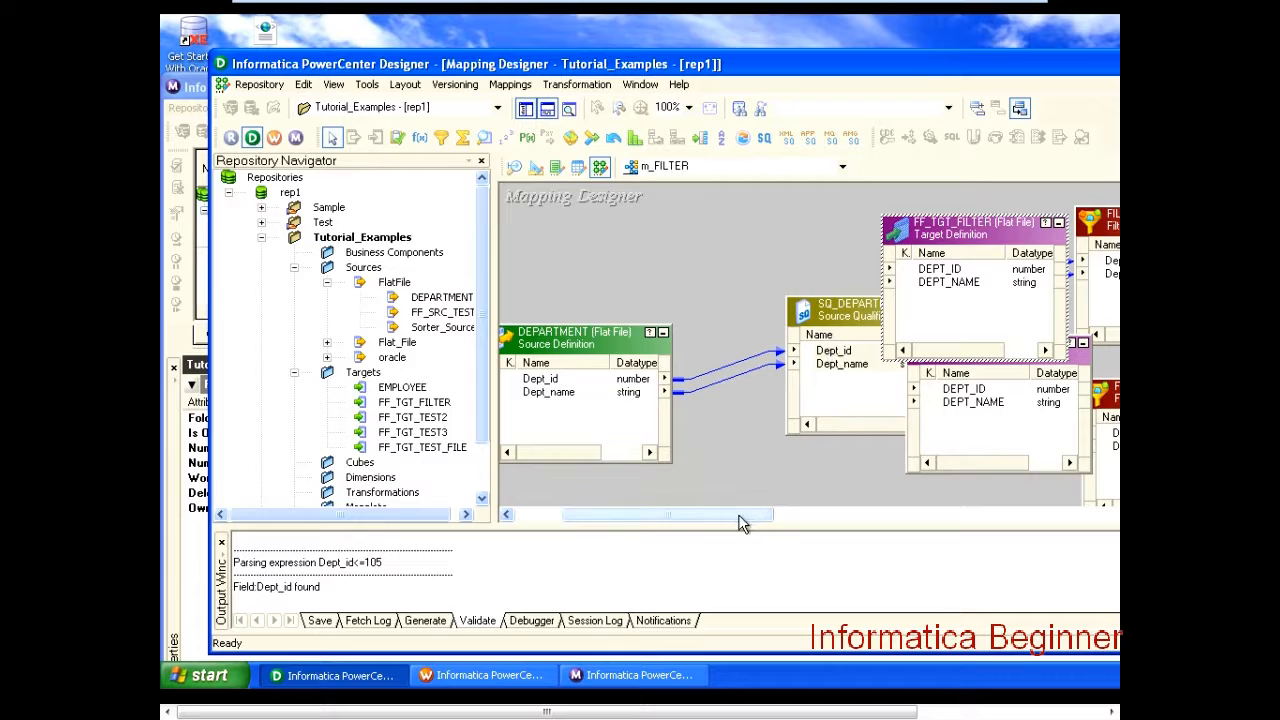
pyautogui.moveTo(738, 514); pyautogui.dragTo(944, 494)
pyautogui.moveTo(863, 500); pyautogui.dragTo(760, 505)
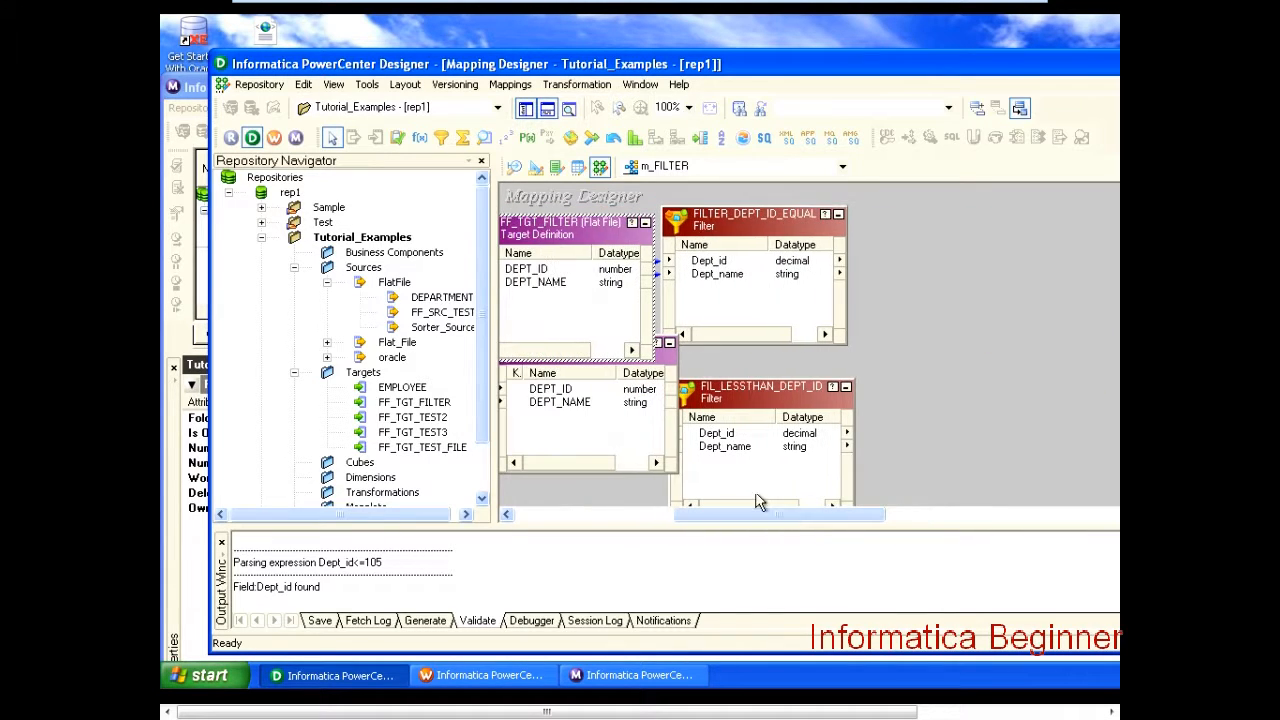
pyautogui.moveTo(576, 223); pyautogui.dragTo(1052, 226)
# Step: Rename the FF_TGT_FILTER instance as FF_TGT_FILTER_EQUALS and link Dept_id from FILTER_DEPT_ID_EQUAL to its DEPT_ID port
pyautogui.doubleClick(1019, 232)
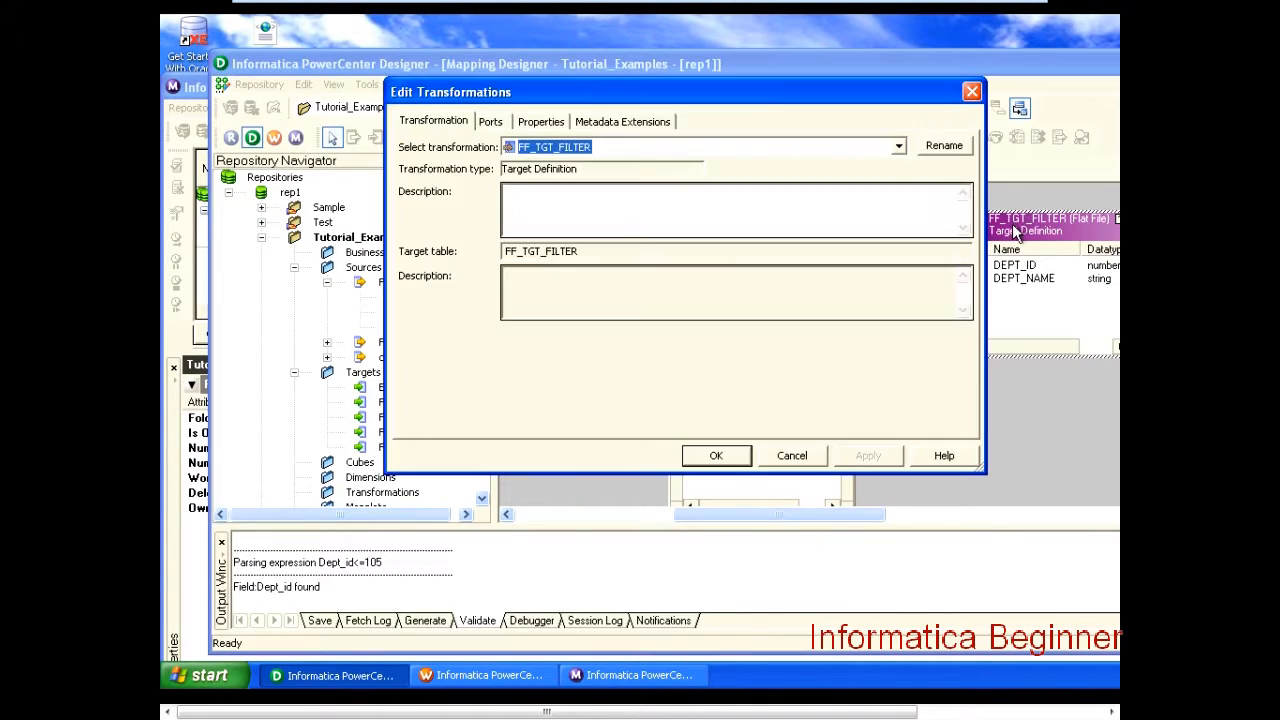
pyautogui.click(940, 147)
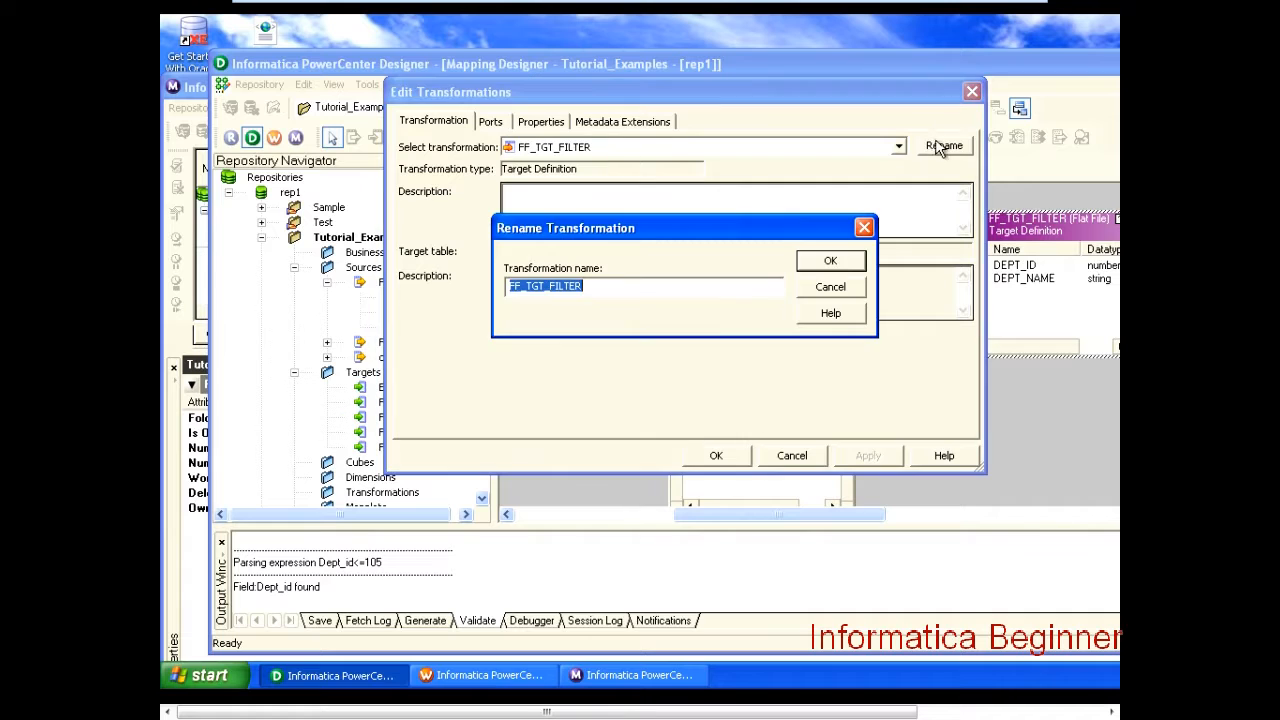
pyautogui.click(685, 291)
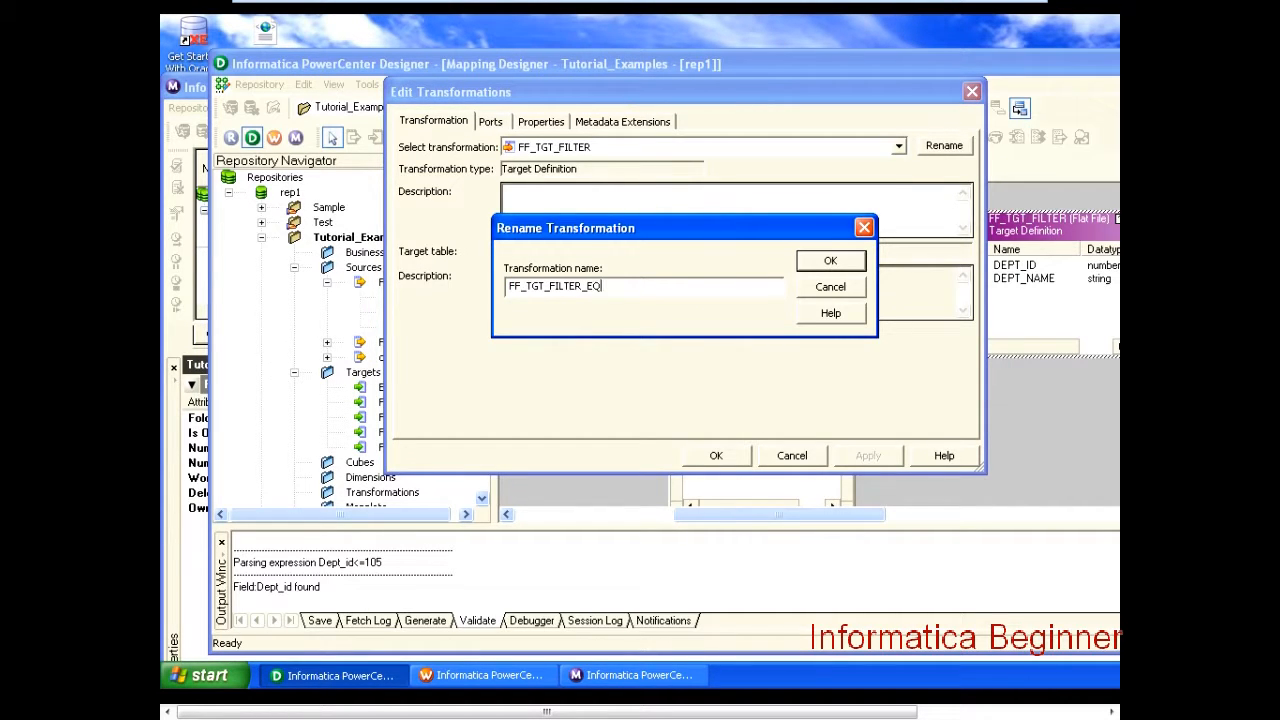
pyautogui.write('_EQUALS')
pyautogui.press('Return')
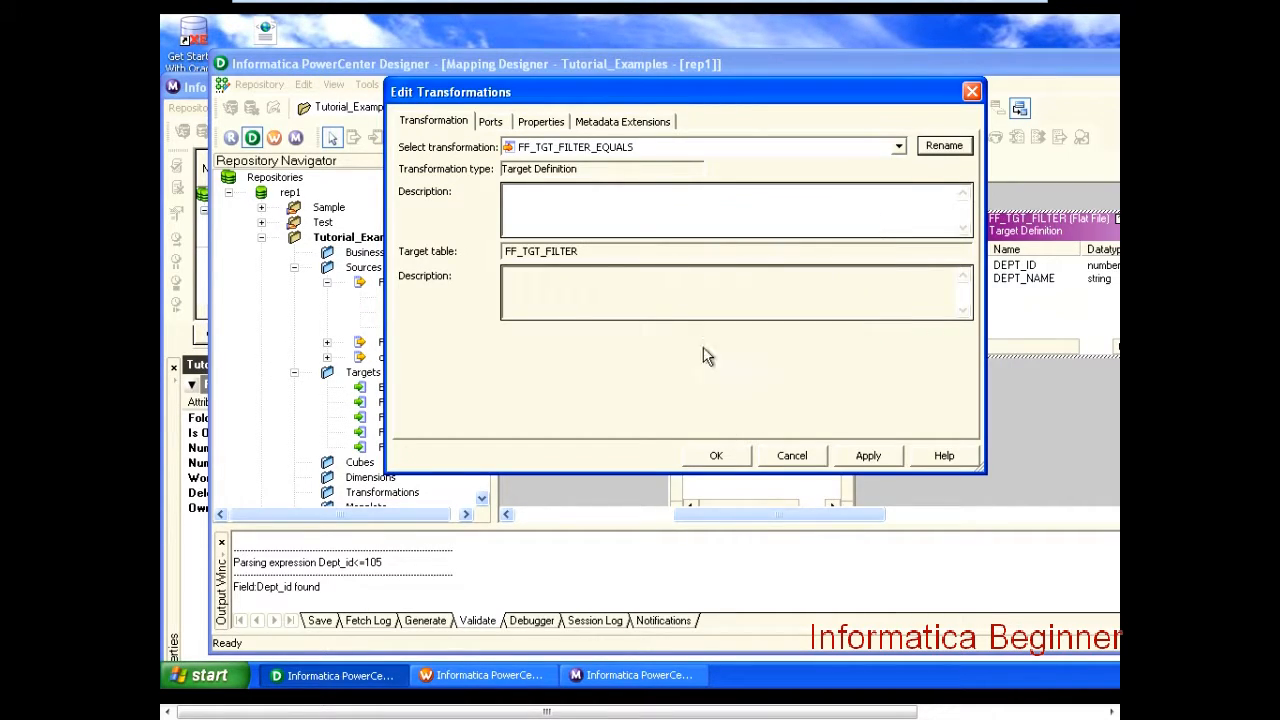
pyautogui.click(713, 456)
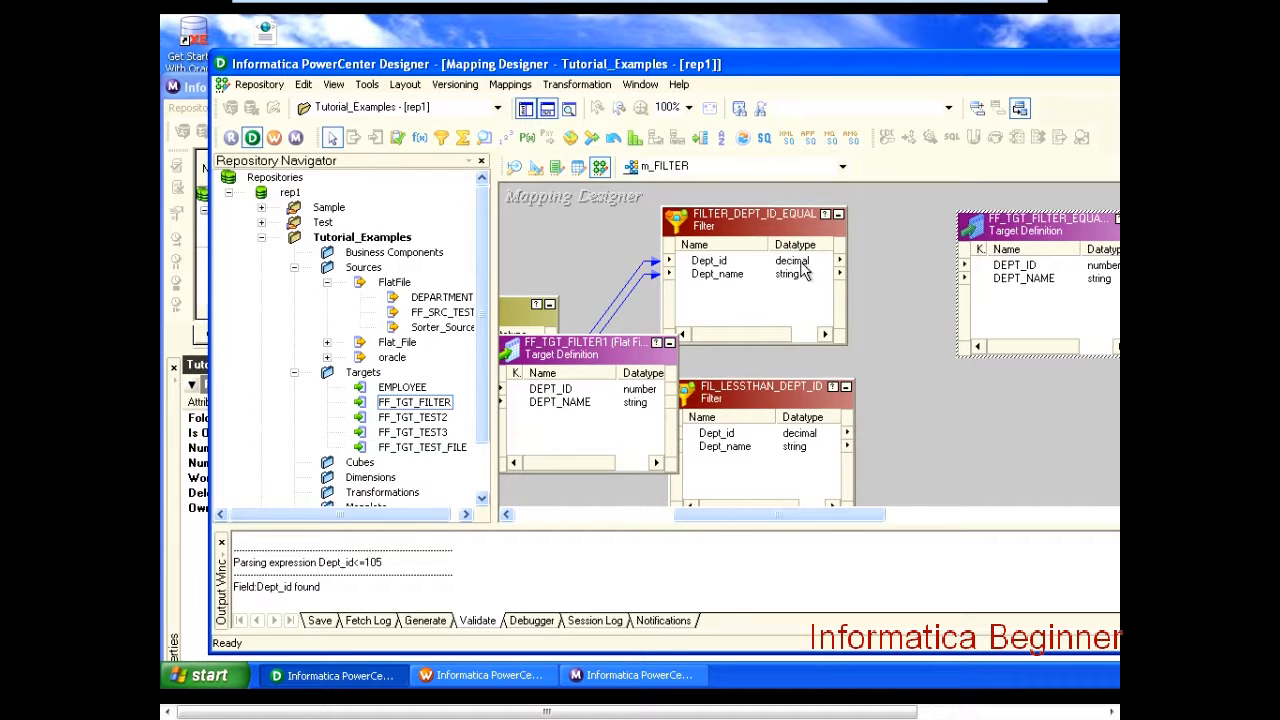
pyautogui.moveTo(752, 261); pyautogui.dragTo(995, 265)
# Step: Move the second FF_TGT_FILTER instance to the right of FIL_LESSTHAN_DEPT_ID and rename it as FF_TGT_FILTER_LESSTHAN
pyautogui.moveTo(574, 357); pyautogui.dragTo(955, 395)
pyautogui.doubleClick(955, 395)
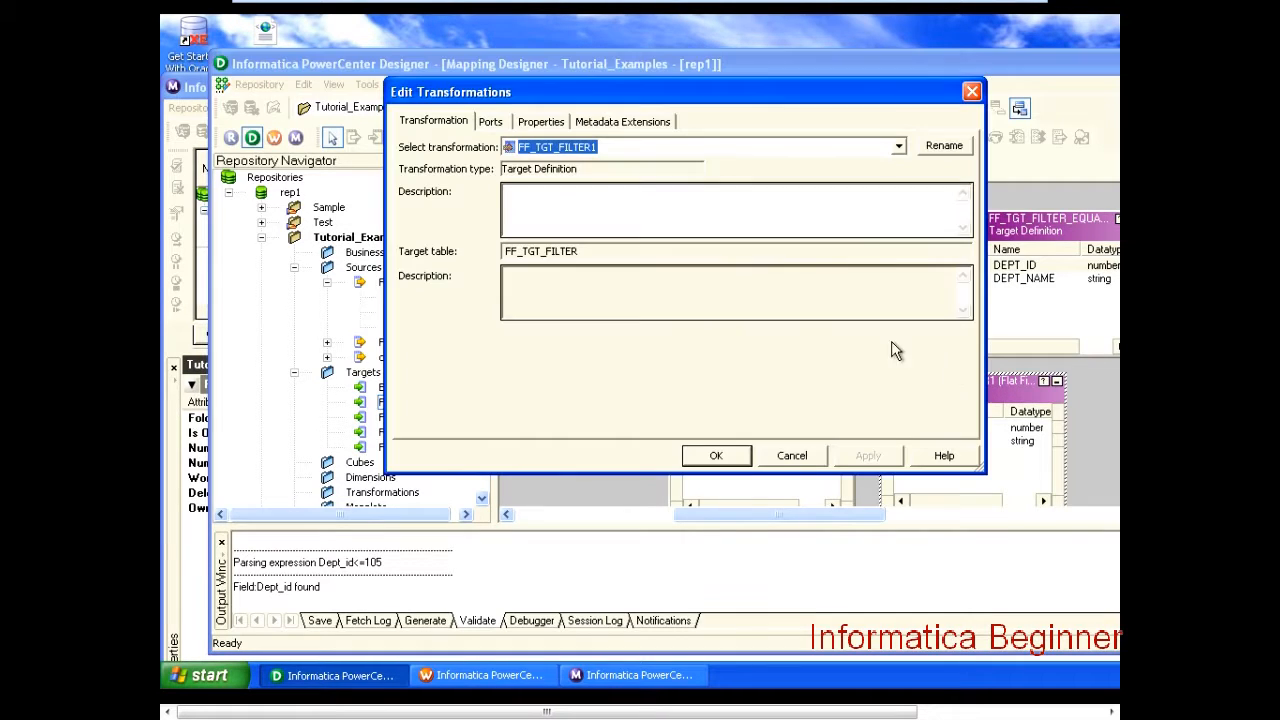
pyautogui.click(945, 146)
pyautogui.click(674, 287)
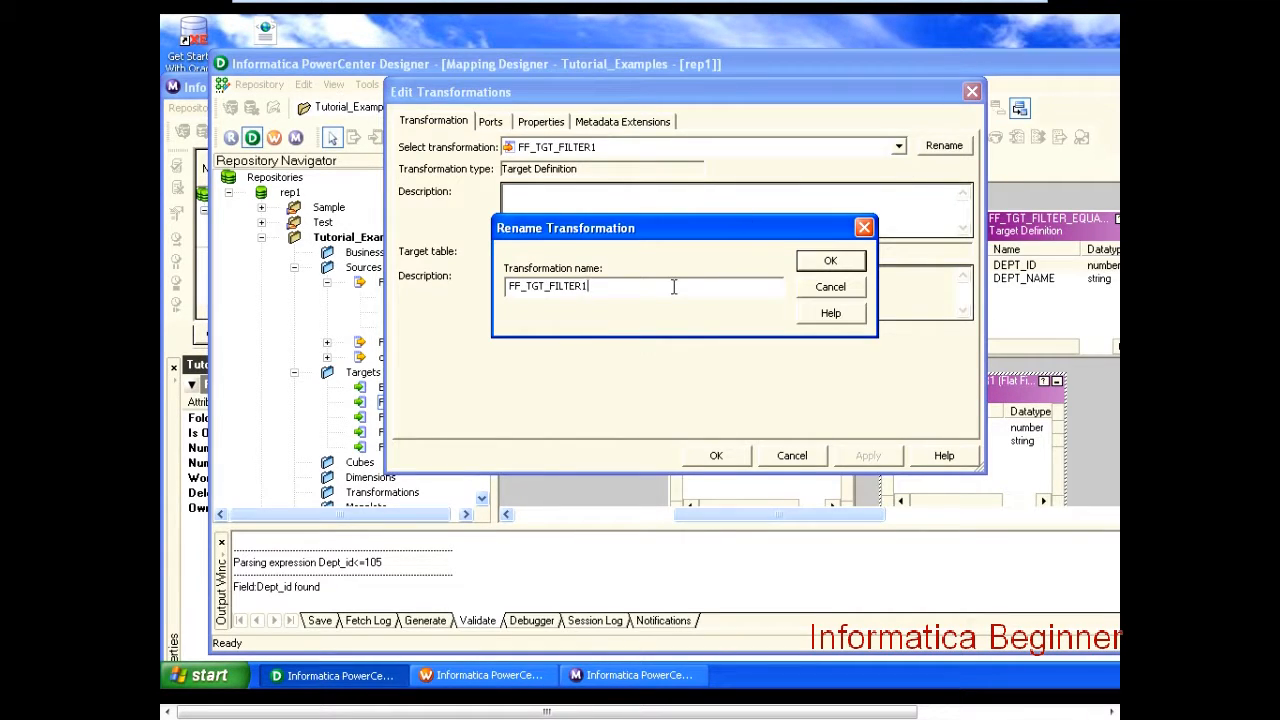
pyautogui.write('_LESSTHAN')
pyautogui.press('Return')
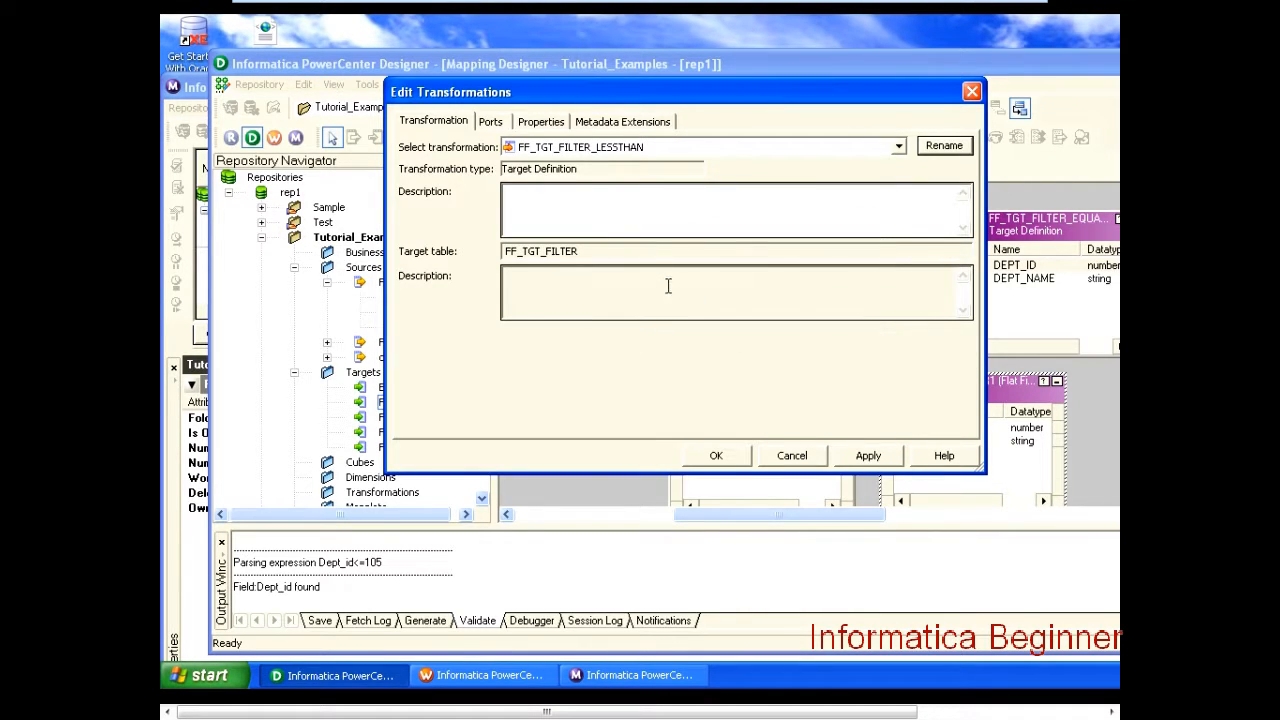
pyautogui.click(491, 122)
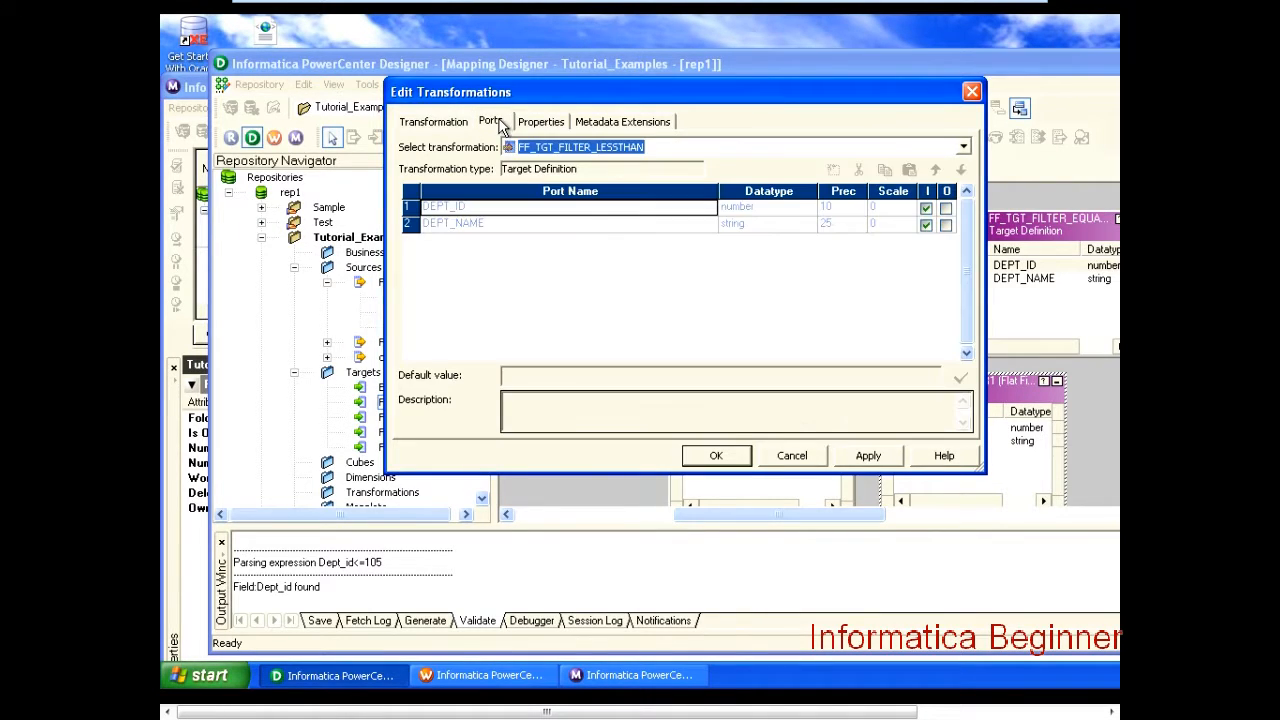
pyautogui.click(433, 122)
pyautogui.click(714, 456)
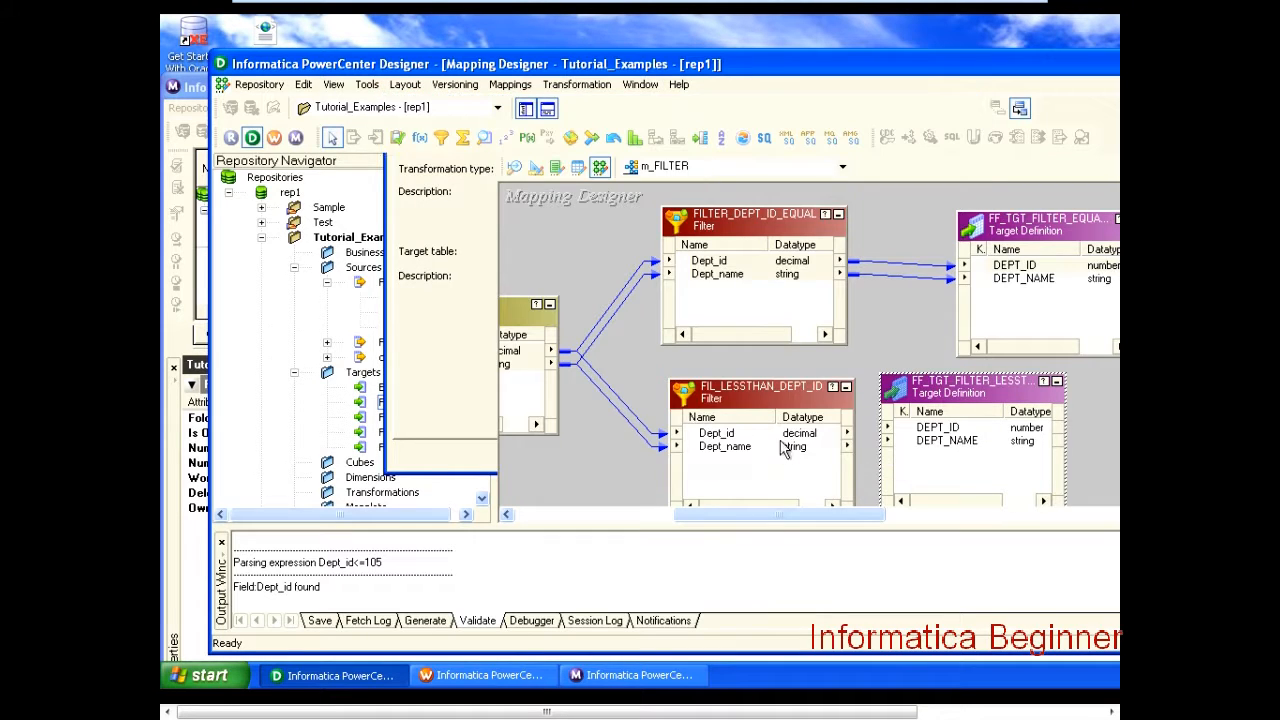
# Step: Shift FIL_LESSTHAN_DEPT_ID slightly left and link its Dept_id and Dept_name ports to the matching ports of FF_TGT_FILTER_LESSTHAN
pyautogui.moveTo(738, 439); pyautogui.dragTo(672, 425)
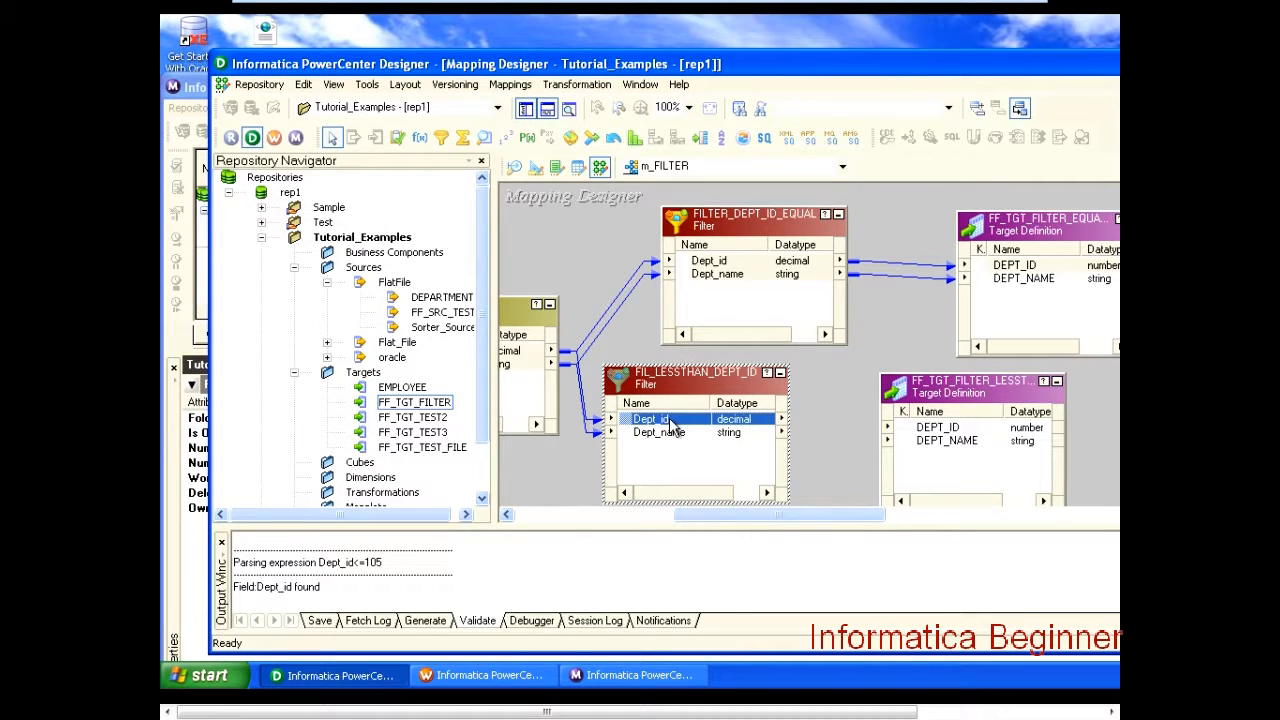
pyautogui.keyDown('shift'); pyautogui.click(670, 429); pyautogui.keyUp('shift')
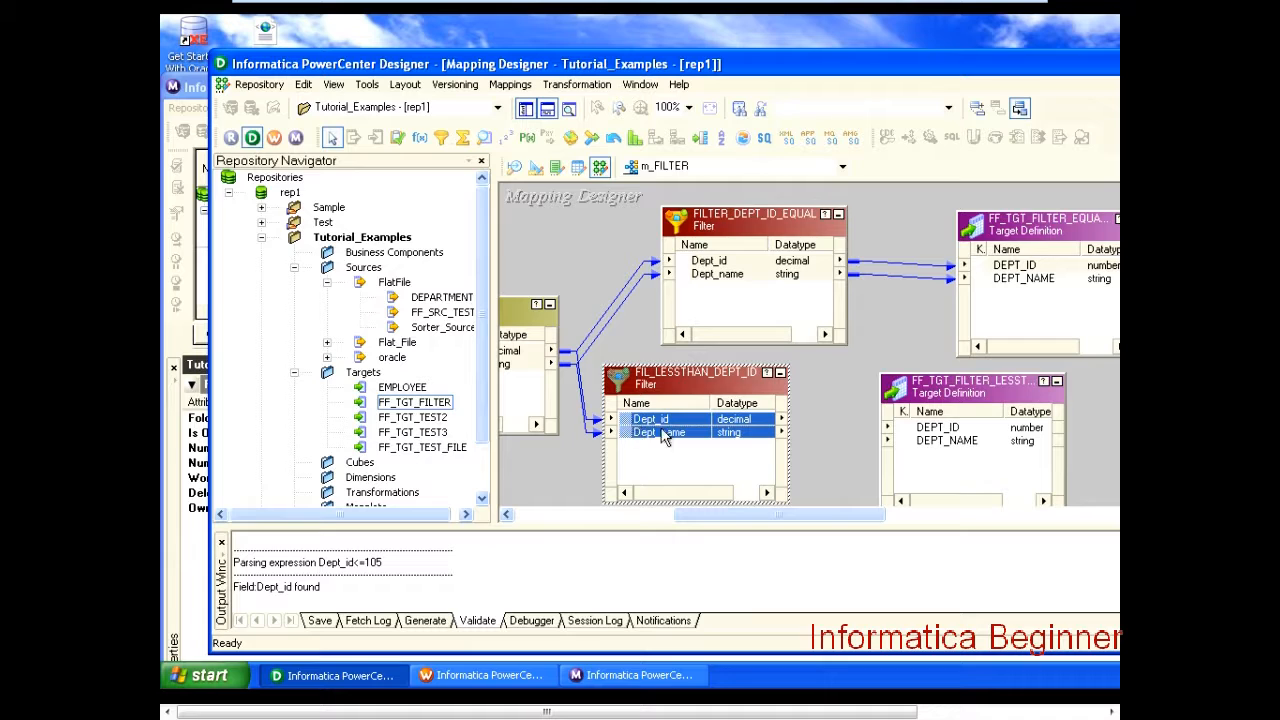
pyautogui.moveTo(663, 437); pyautogui.dragTo(922, 430)
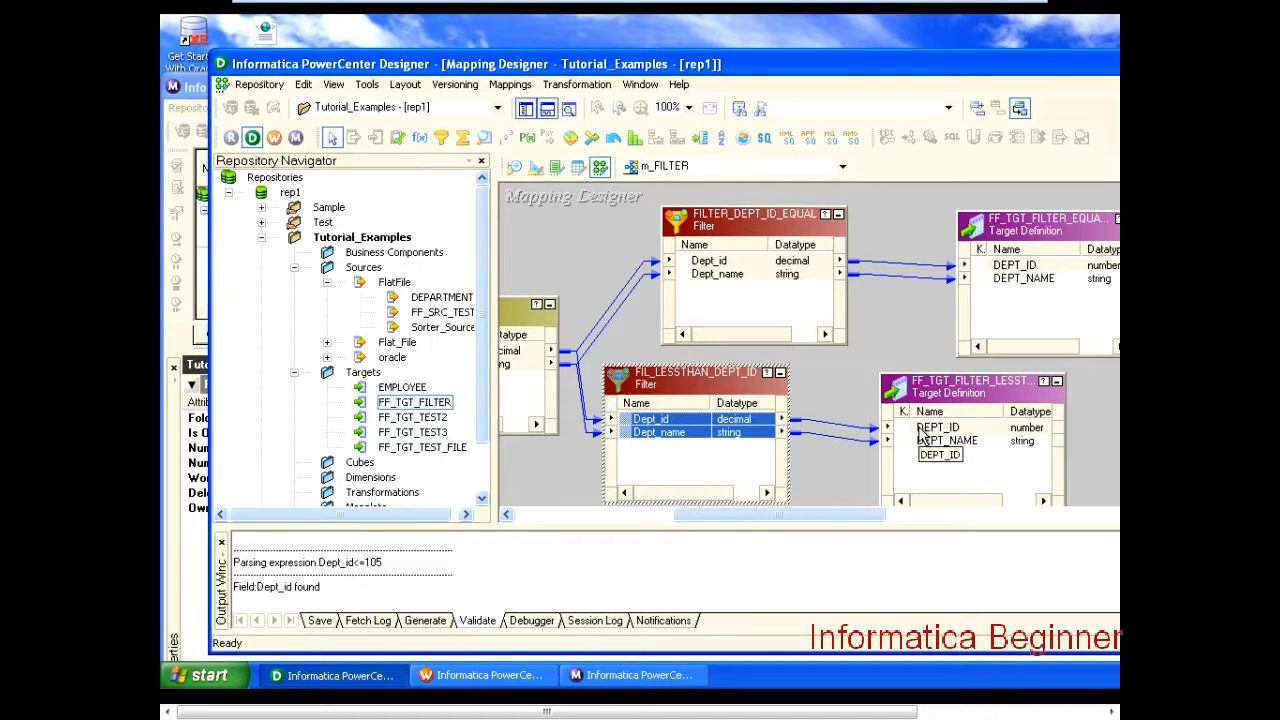
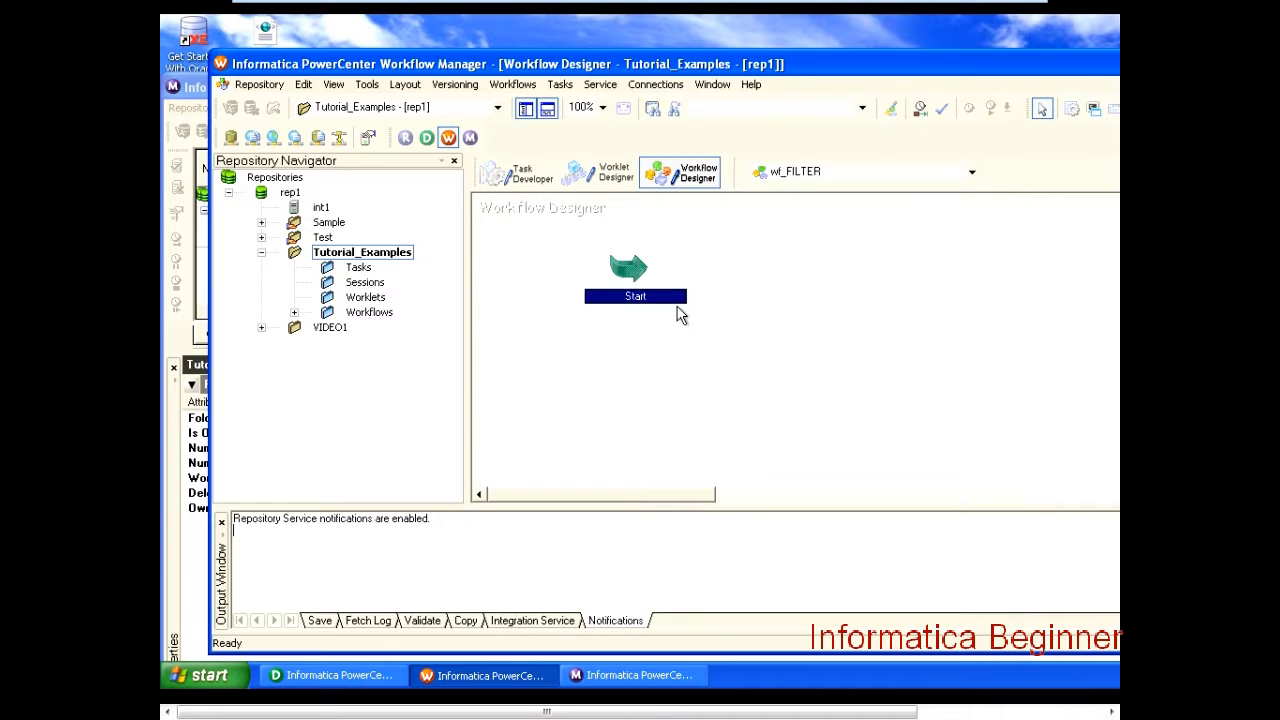
# Step: Add a session task for the m_FILTER mapping to the wf_FILTER workflow and link the Start task to it
pyautogui.click(1072, 108)
pyautogui.click(790, 266)
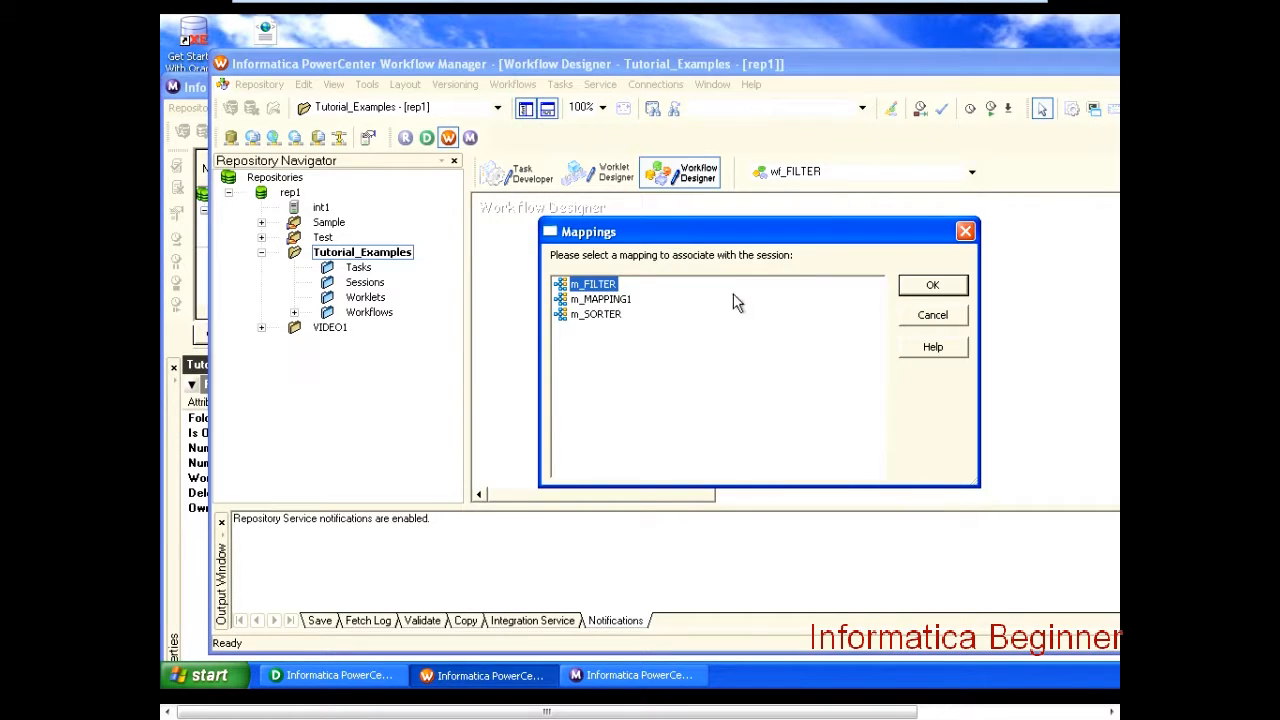
pyautogui.click(932, 286)
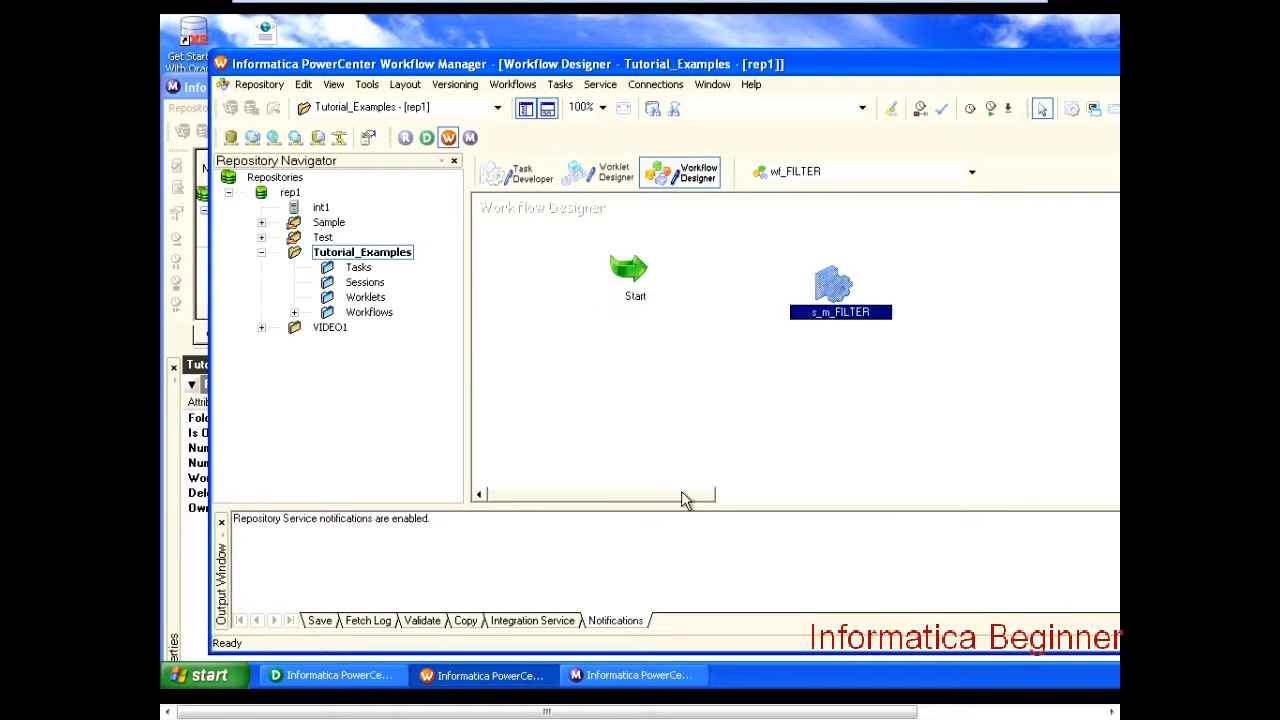
pyautogui.moveTo(698, 498); pyautogui.dragTo(763, 497)
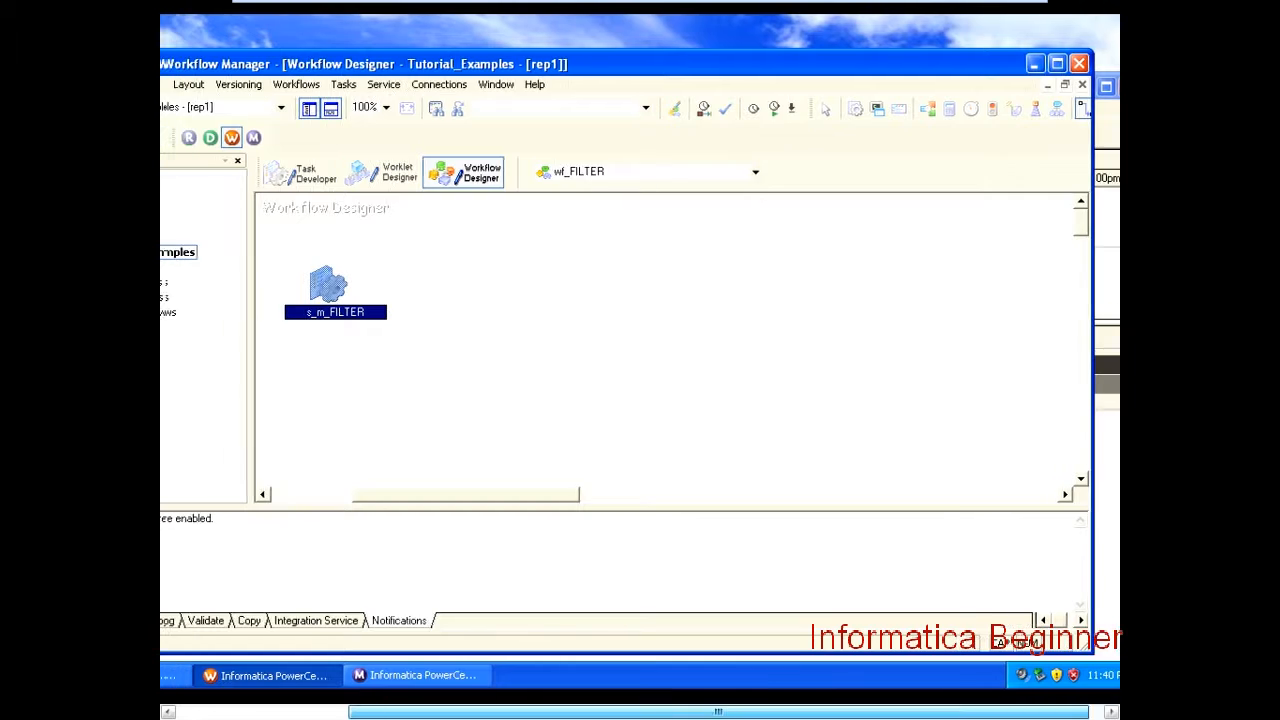
pyautogui.moveTo(528, 494); pyautogui.dragTo(463, 494)
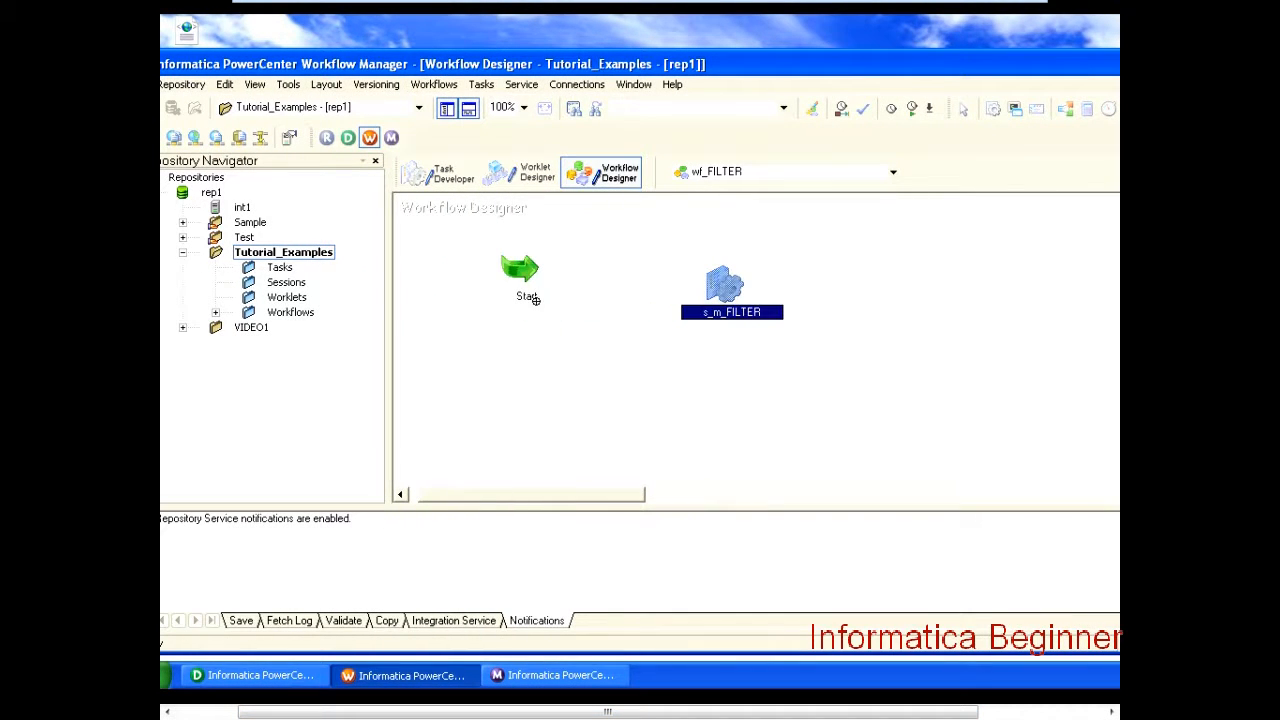
pyautogui.moveTo(528, 297); pyautogui.dragTo(722, 290)
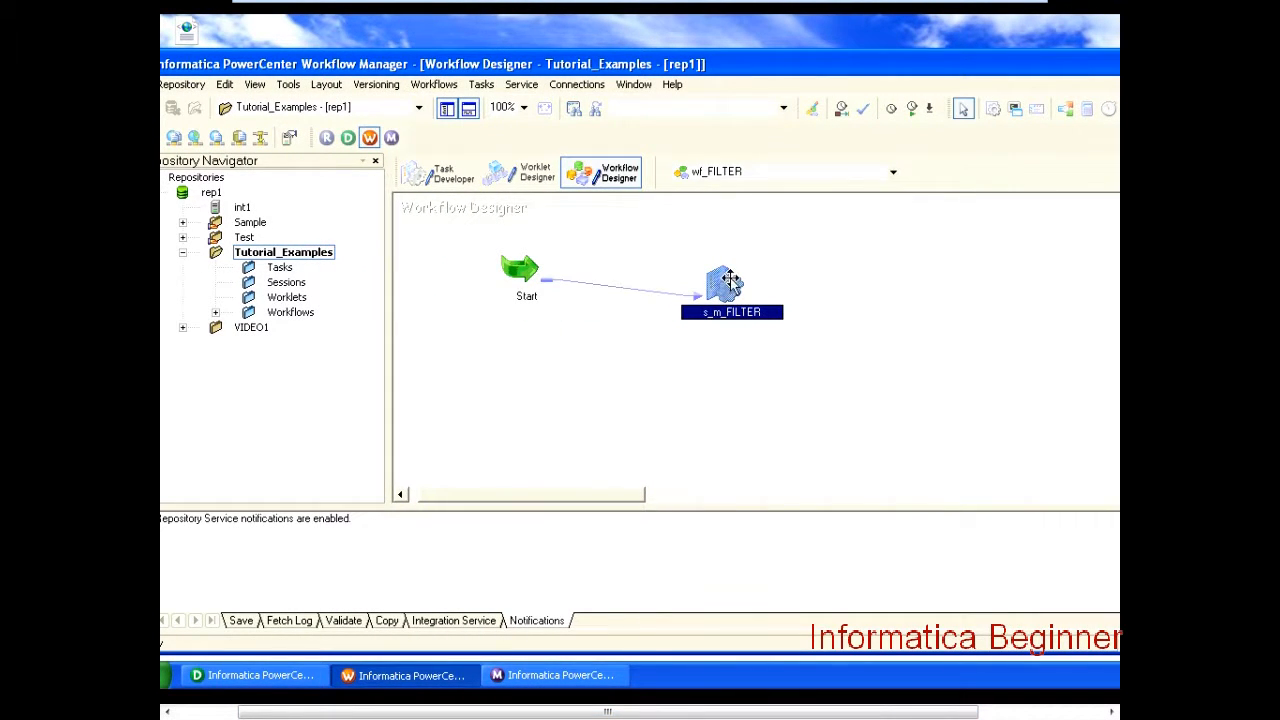
# Step: Open the s_m_FILTER session's mapping settings maximized and show the SQ_DEPARTMENT source's properties with Readers and Connections collapsed
pyautogui.doubleClick(726, 286)
pyautogui.click(516, 106)
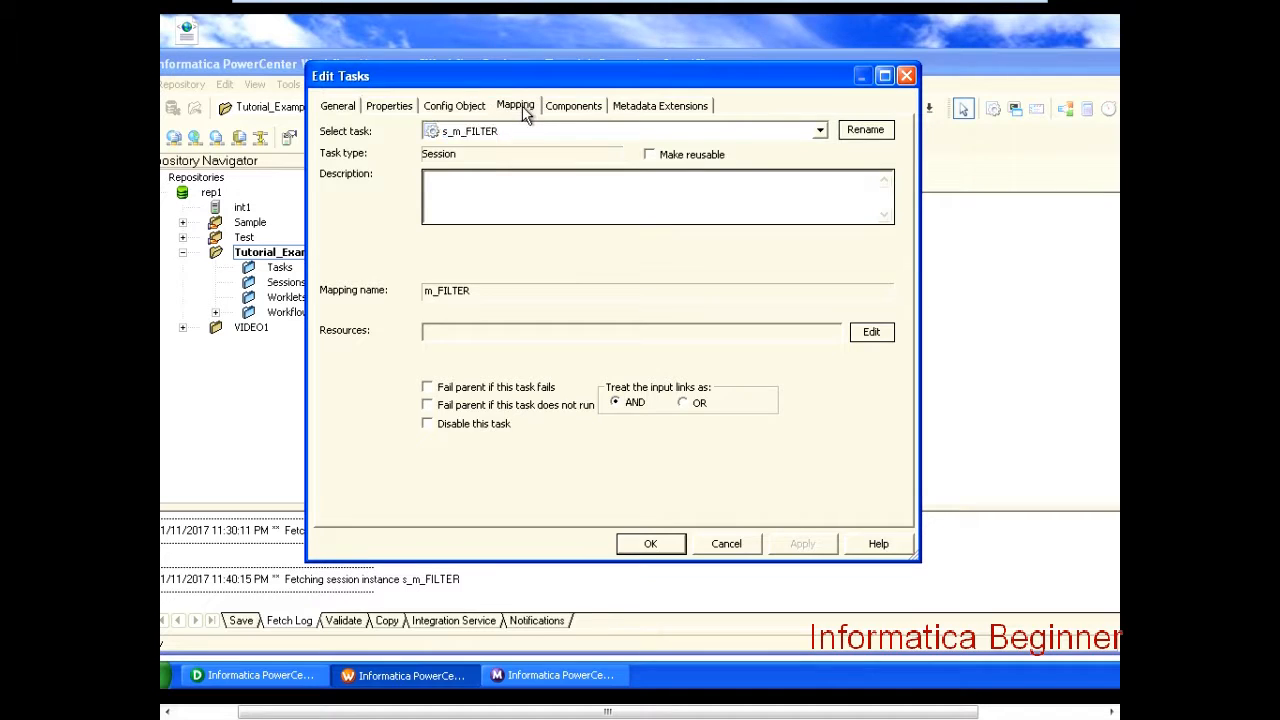
pyautogui.click(884, 77)
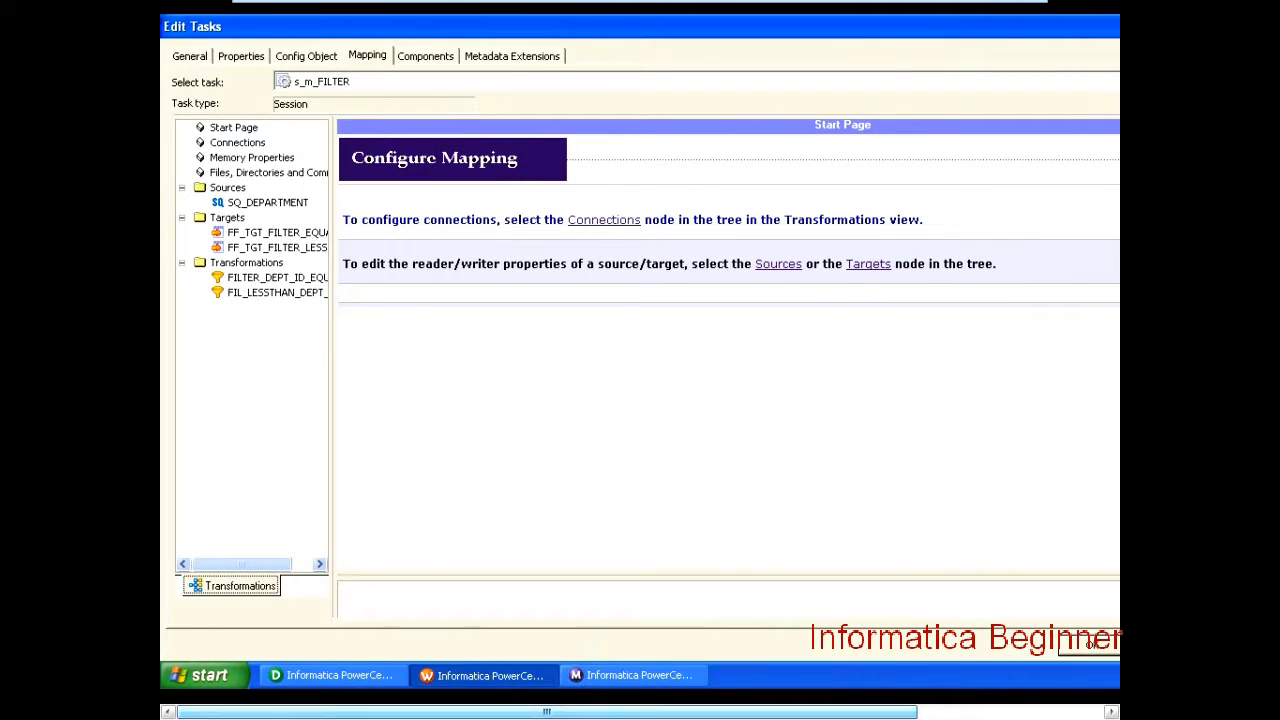
pyautogui.click(285, 205)
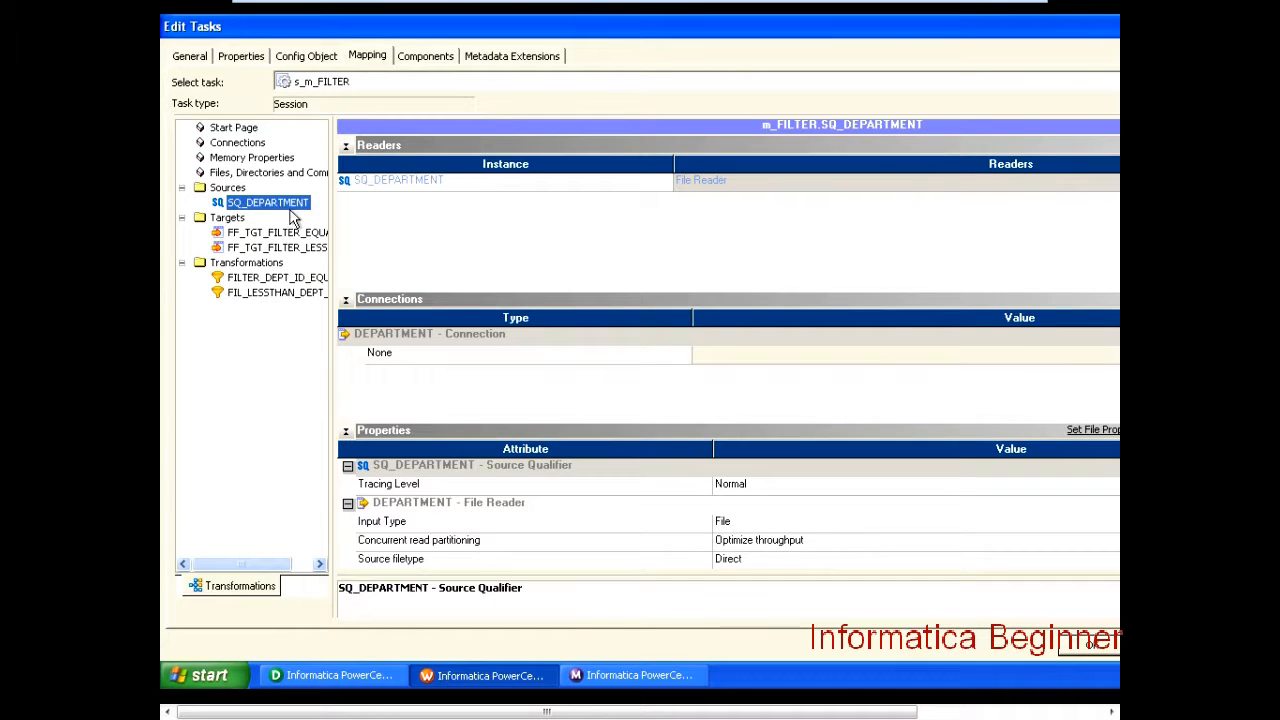
pyautogui.click(345, 299)
pyautogui.click(345, 145)
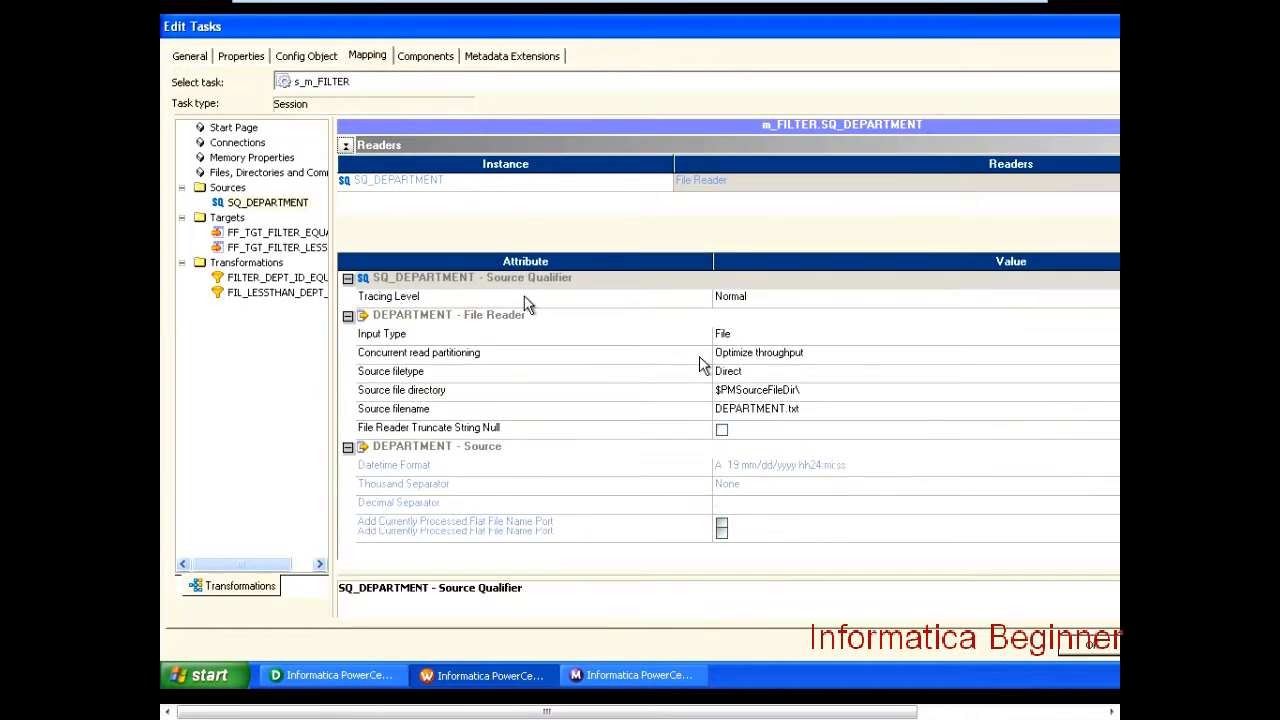
# Step: Switch to Windows Explorer, browse to the Source folder on the Desktop and copy its full path
pyautogui.click(205, 675)
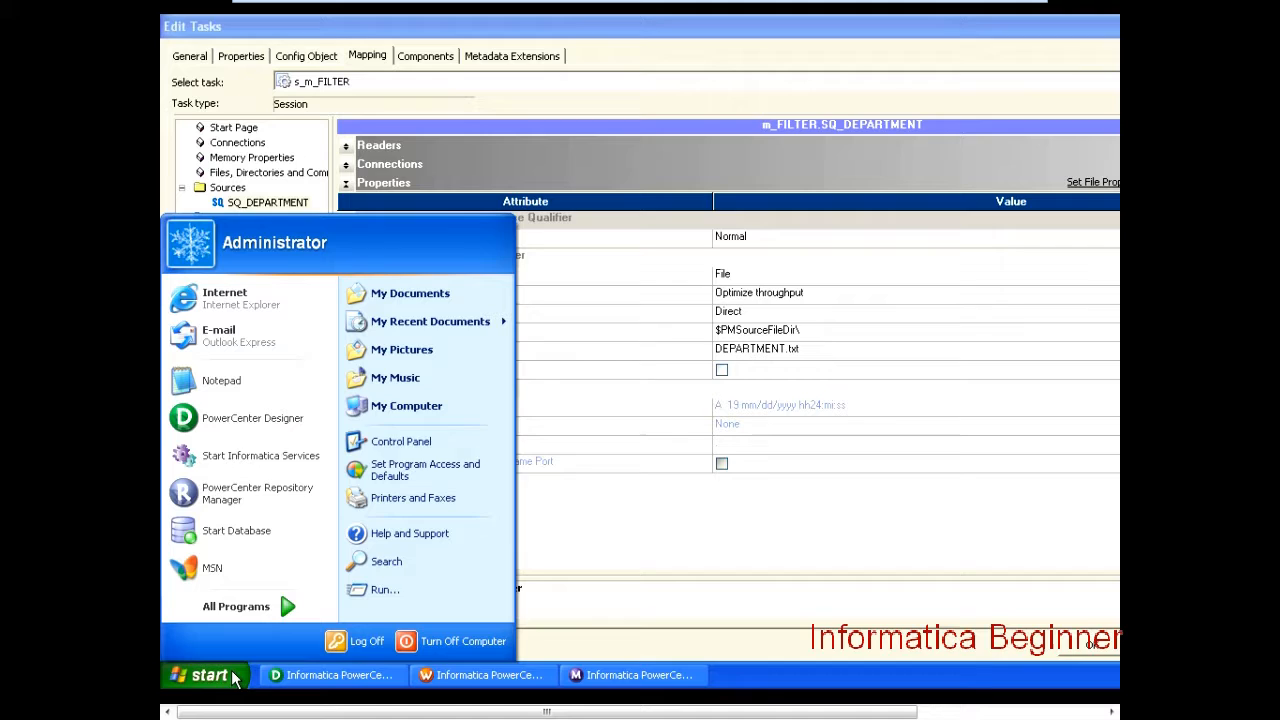
pyautogui.click(408, 410)
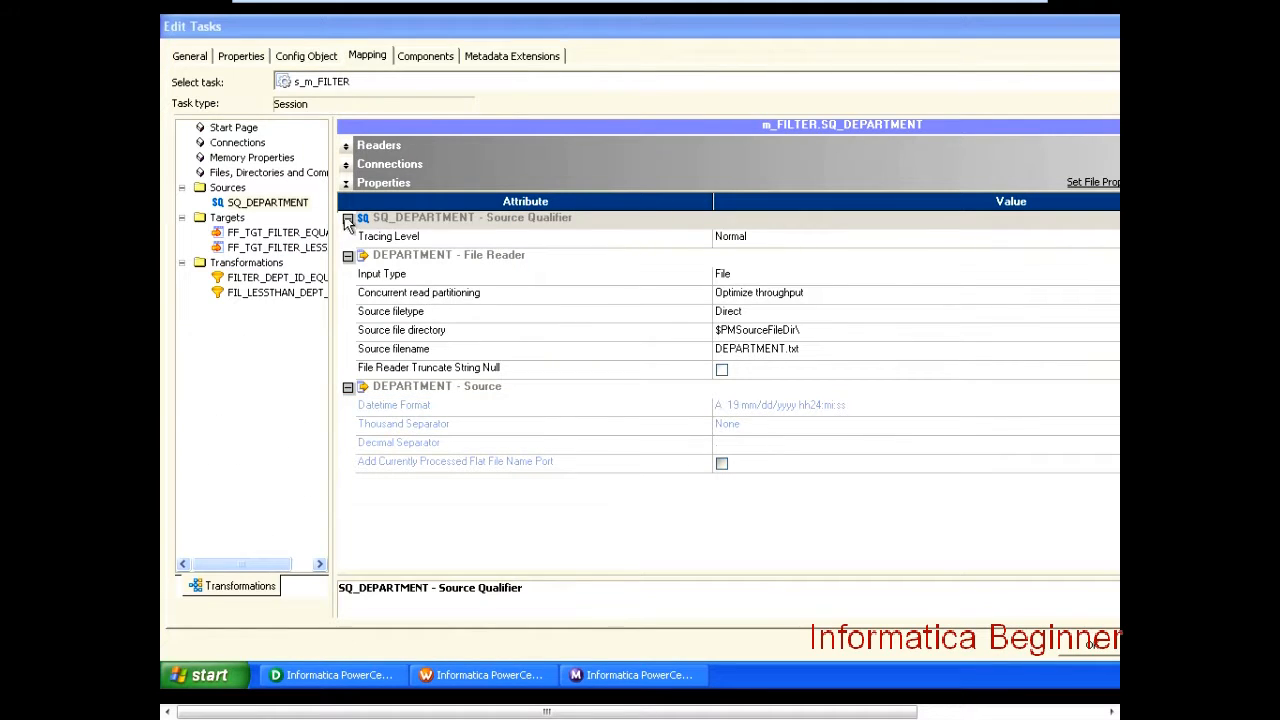
pyautogui.click(386, 108)
pyautogui.write('DE')
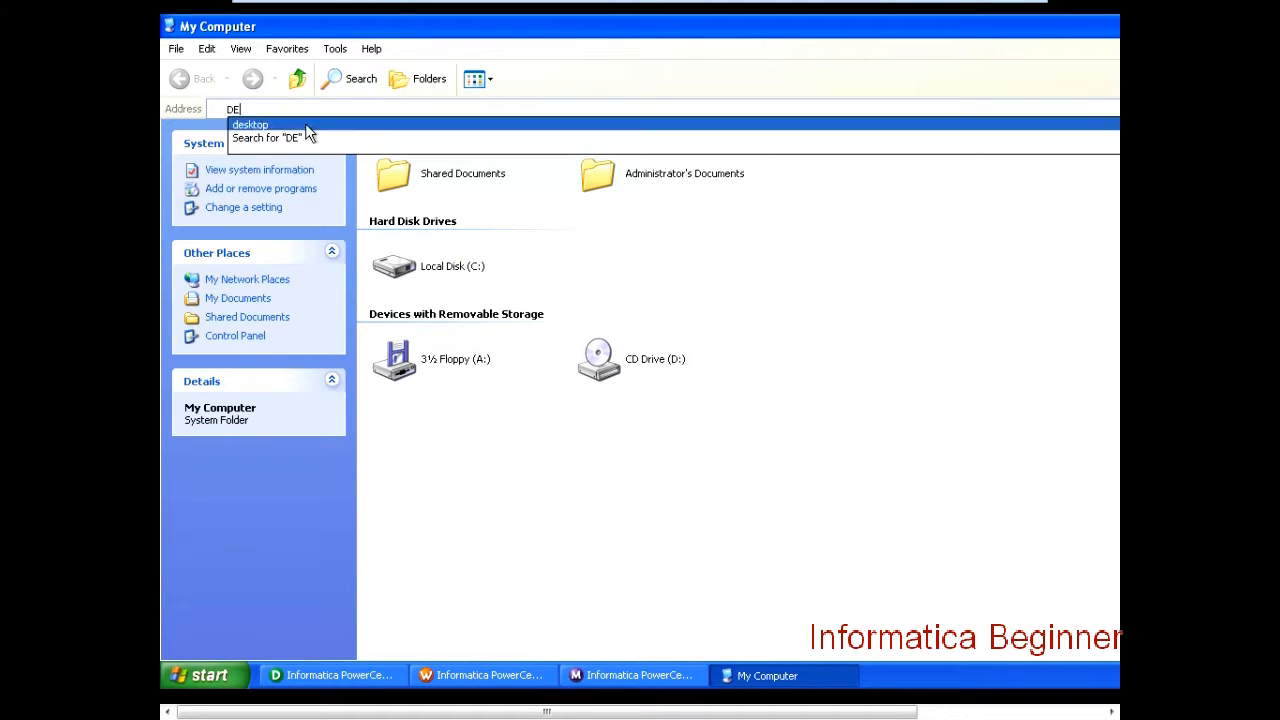
pyautogui.click(261, 124)
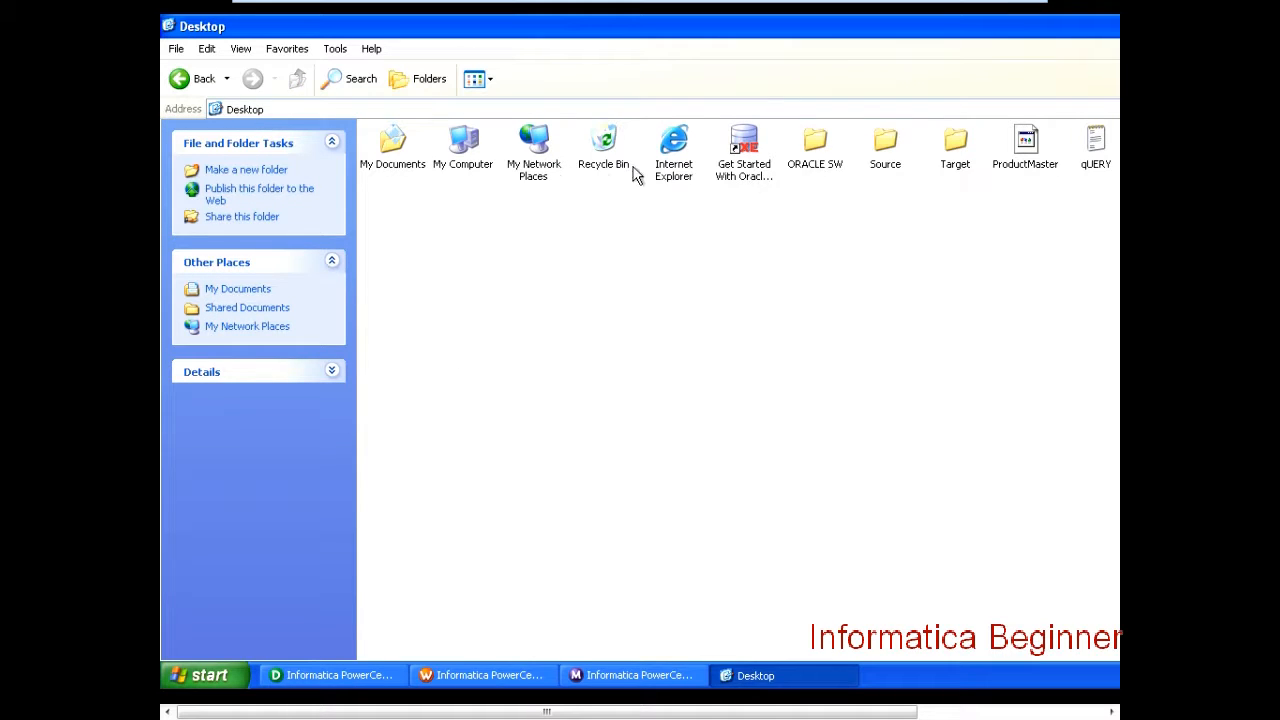
pyautogui.doubleClick(867, 157)
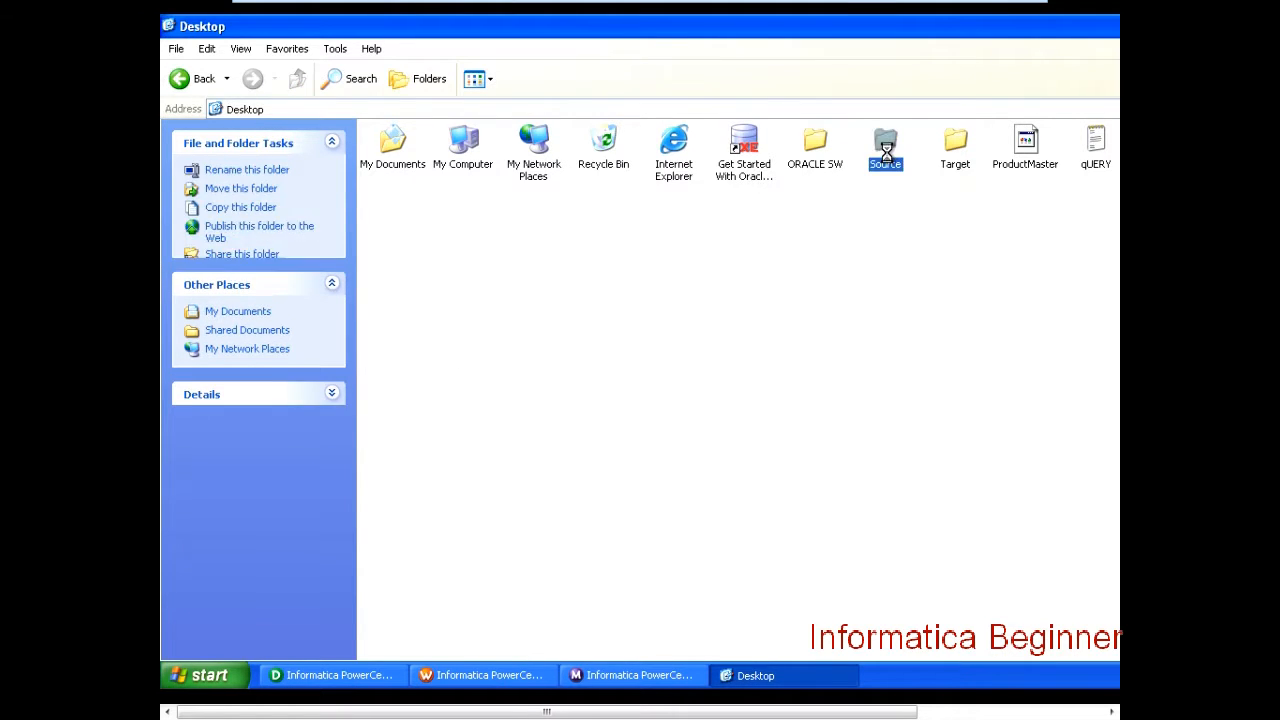
pyautogui.click(487, 110)
pyautogui.hotkey('ctrl', 'c')
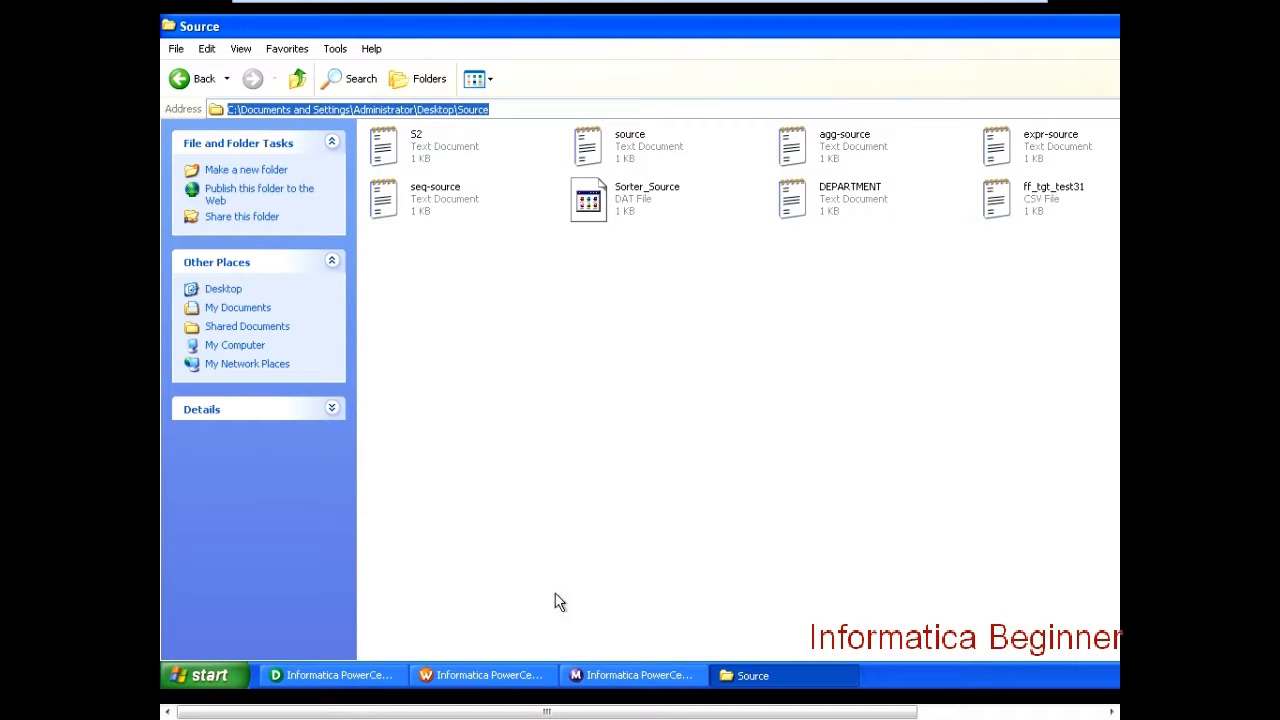
# Step: Back in the session settings, set SQ_DEPARTMENT's source file directory to C:\Documents and Settings\Administrator\Desktop\Source
pyautogui.click(457, 680)
pyautogui.click(726, 332)
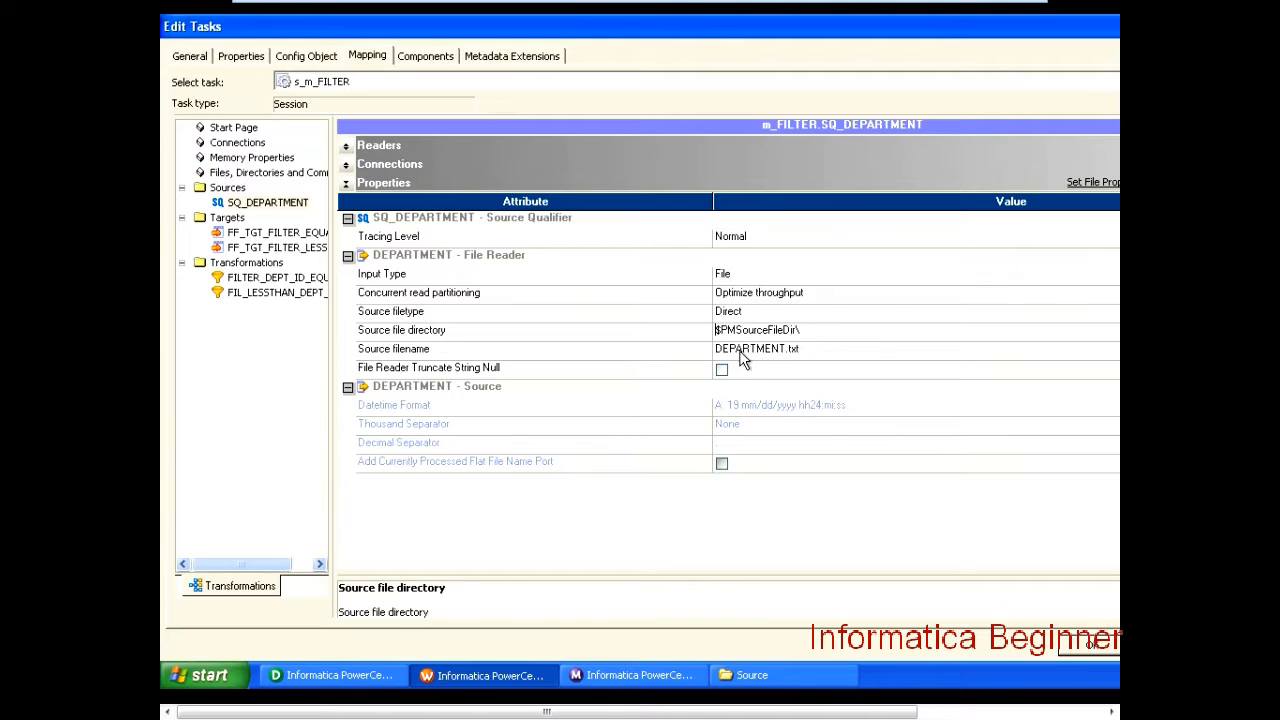
pyautogui.hotkey('shift', 'Right')
pyautogui.hotkey('shift', 'Right')
pyautogui.hotkey('shift', 'Right')
pyautogui.hotkey('shift', 'Right')
pyautogui.hotkey('shift', 'Right')
pyautogui.hotkey('shift', 'Right')
pyautogui.hotkey('shift', 'Right')
pyautogui.hotkey('shift', 'Right')
pyautogui.hotkey('shift', 'Right')
pyautogui.hotkey('shift', 'Right')
pyautogui.hotkey('shift', 'Right')
pyautogui.hotkey('shift', 'Right')
pyautogui.hotkey('shift', 'Right')
pyautogui.hotkey('shift', 'Right')
pyautogui.hotkey('shift', 'Right')
pyautogui.hotkey('shift', 'Right')
pyautogui.hotkey('shift', 'Right')
pyautogui.hotkey('ctrl', 'v')
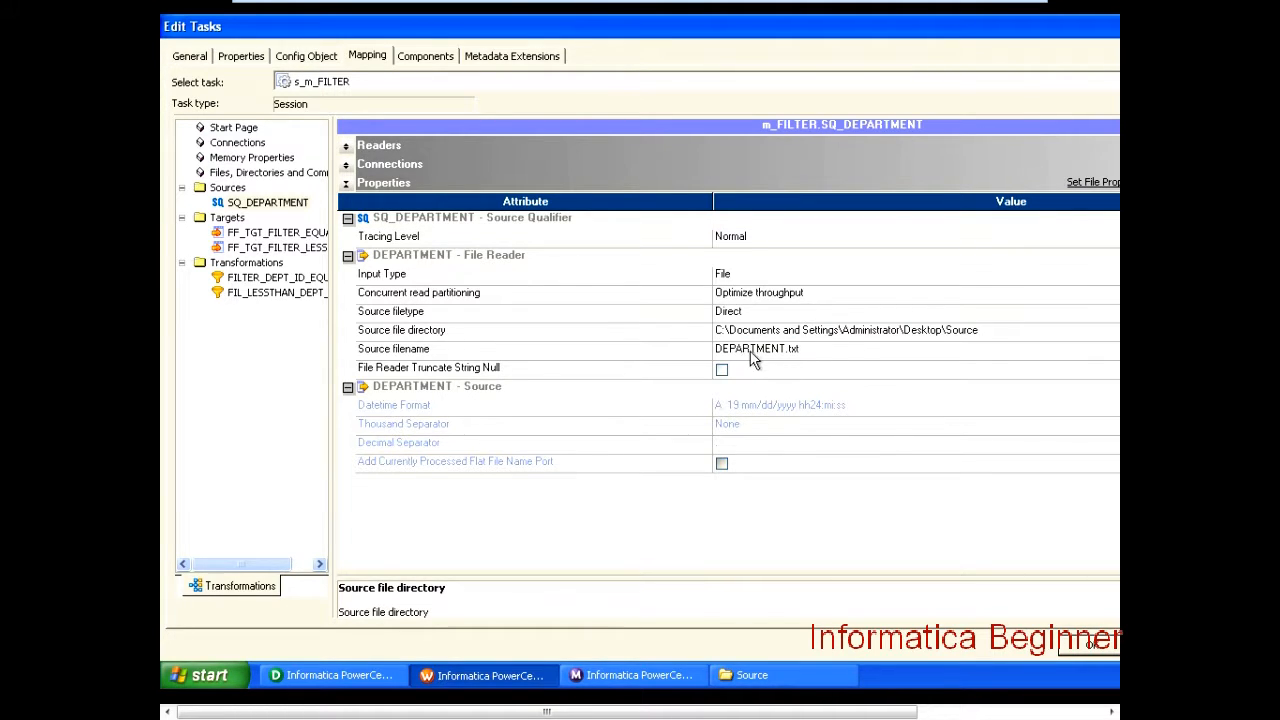
pyautogui.click(828, 358)
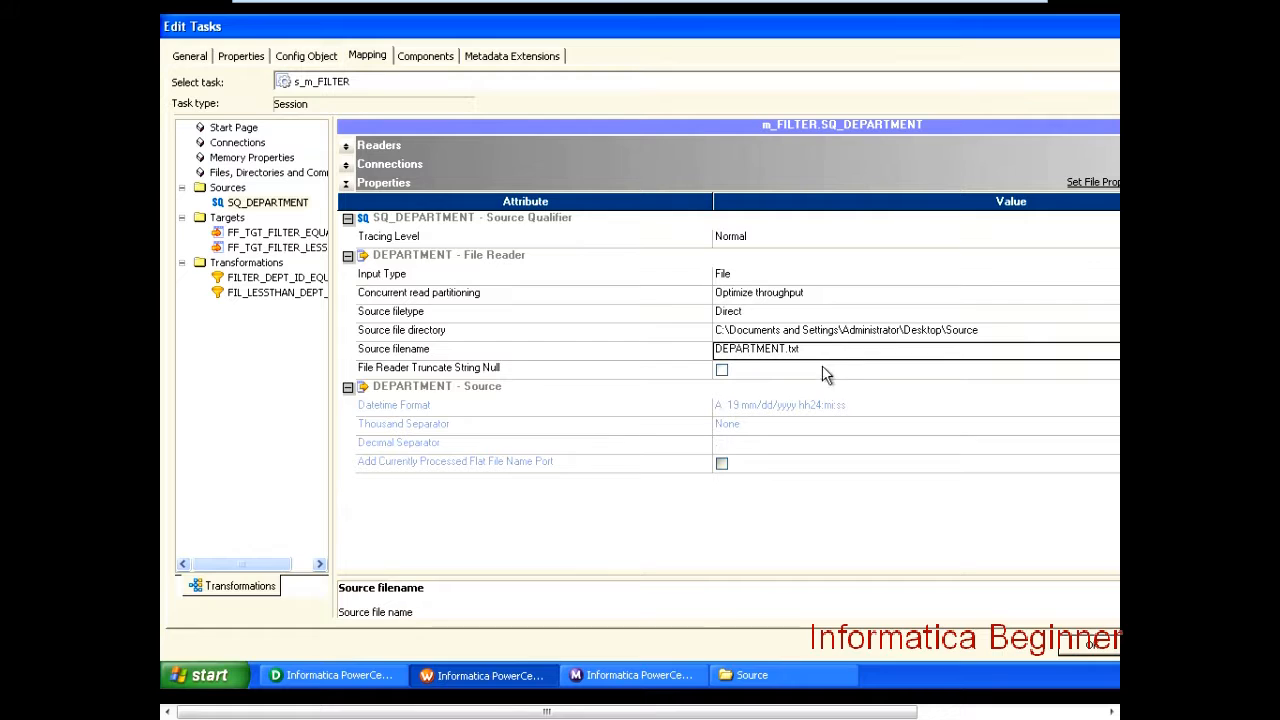
# Step: Set the output file directory of the FF_TGT_FILTER_EQUALS target to C:\Documents and Settings\Administrator\Desktop\Source
pyautogui.click(262, 233)
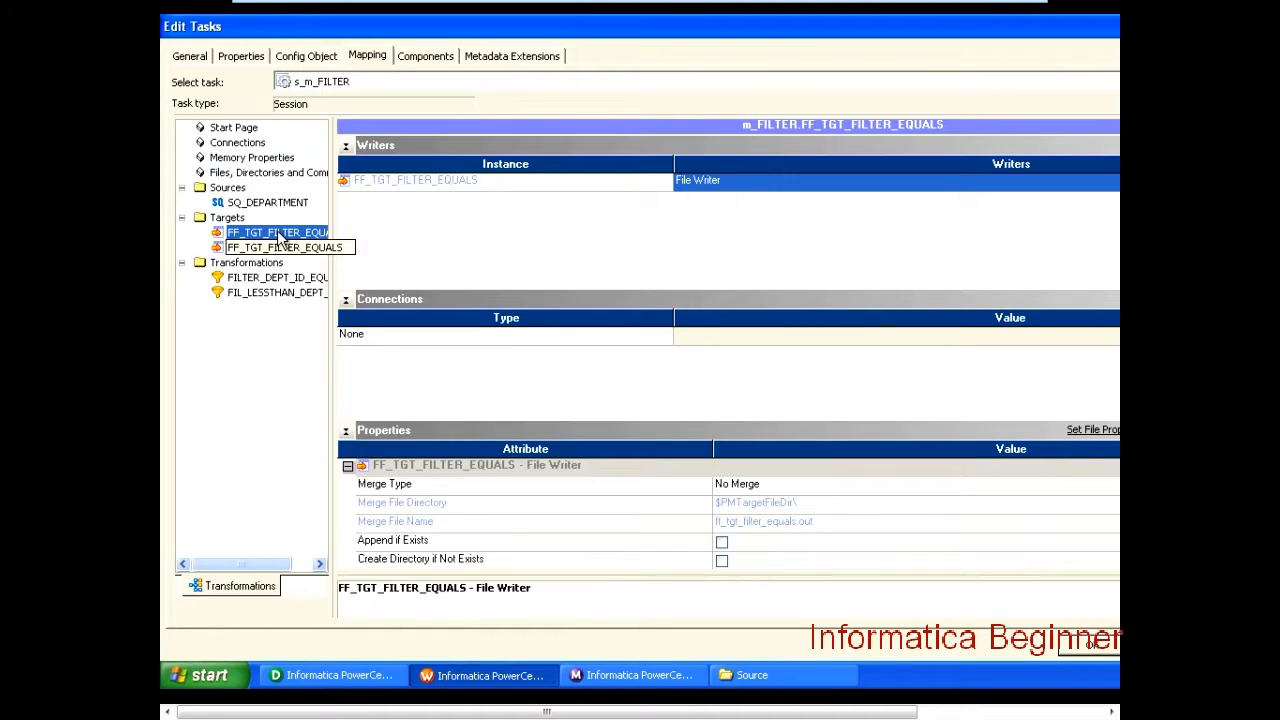
pyautogui.click(345, 299)
pyautogui.click(345, 145)
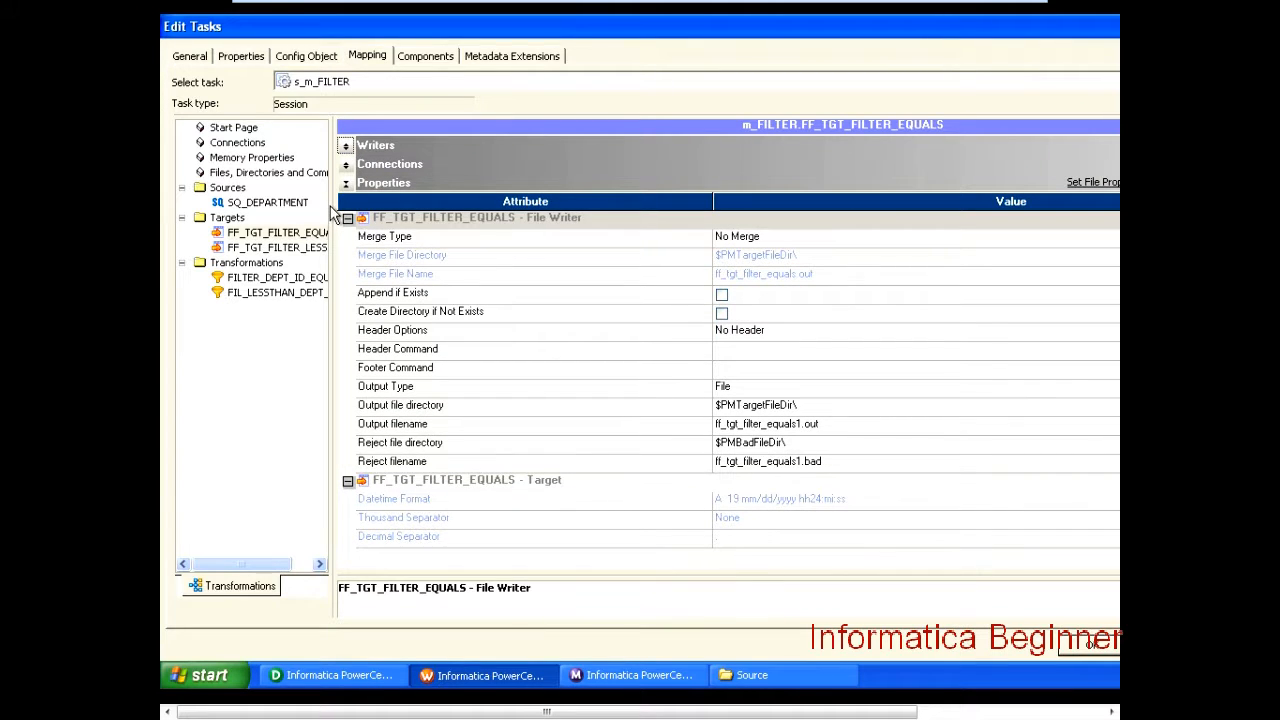
pyautogui.click(800, 408)
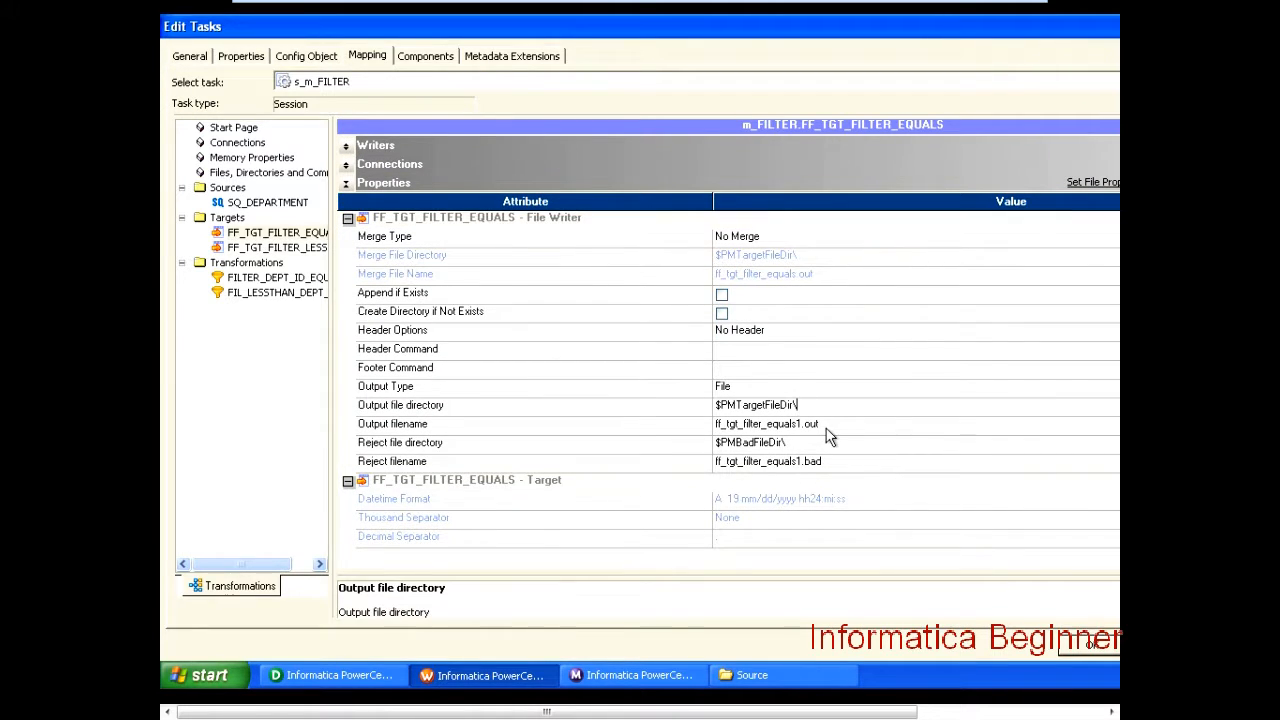
pyautogui.hotkey('shift', 'Left')
pyautogui.hotkey('shift', 'Left')
pyautogui.hotkey('shift', 'Left')
pyautogui.hotkey('shift', 'Left')
pyautogui.hotkey('shift', 'Left')
pyautogui.hotkey('shift', 'Left')
pyautogui.hotkey('shift', 'Left')
pyautogui.hotkey('shift', 'Left')
pyautogui.hotkey('shift', 'Left')
pyautogui.hotkey('shift', 'Left')
pyautogui.hotkey('shift', 'Left')
pyautogui.hotkey('shift', 'Left')
pyautogui.hotkey('shift', 'Left')
pyautogui.hotkey('shift', 'Left')
pyautogui.hotkey('shift', 'Left')
pyautogui.hotkey('shift', 'Left')
pyautogui.hotkey('shift', 'Left')
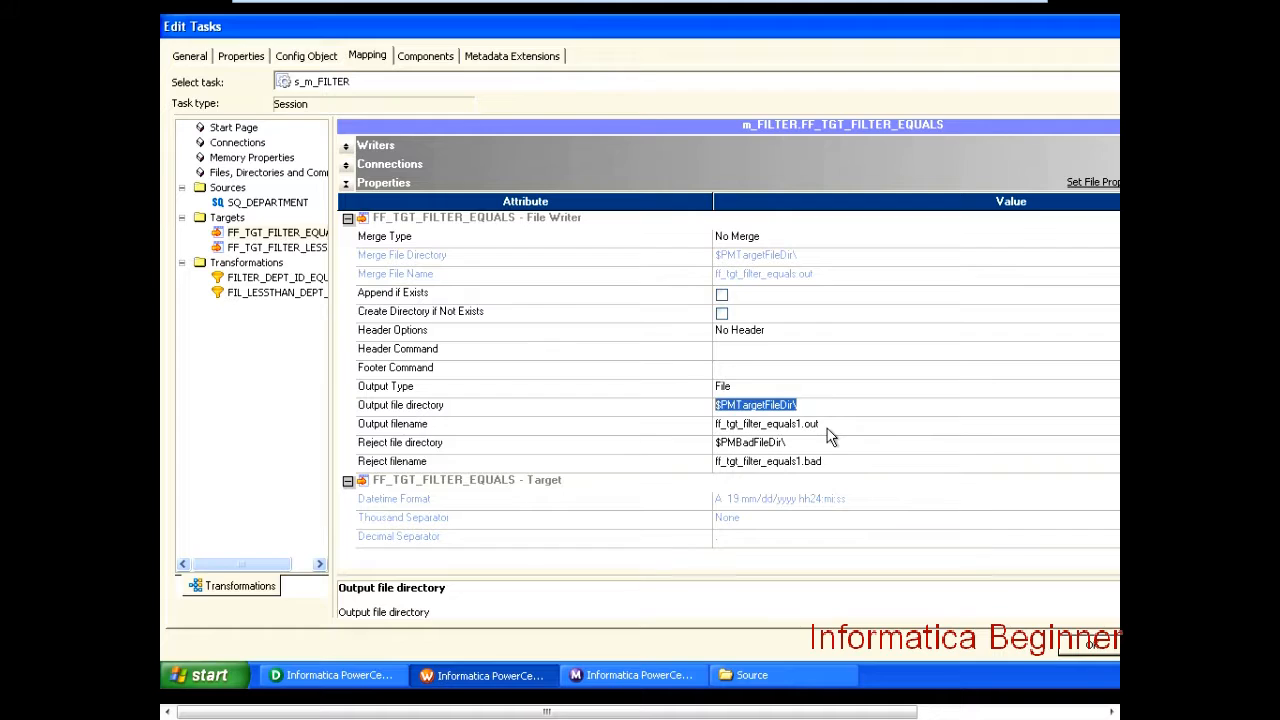
pyautogui.hotkey('ctrl', 'v')
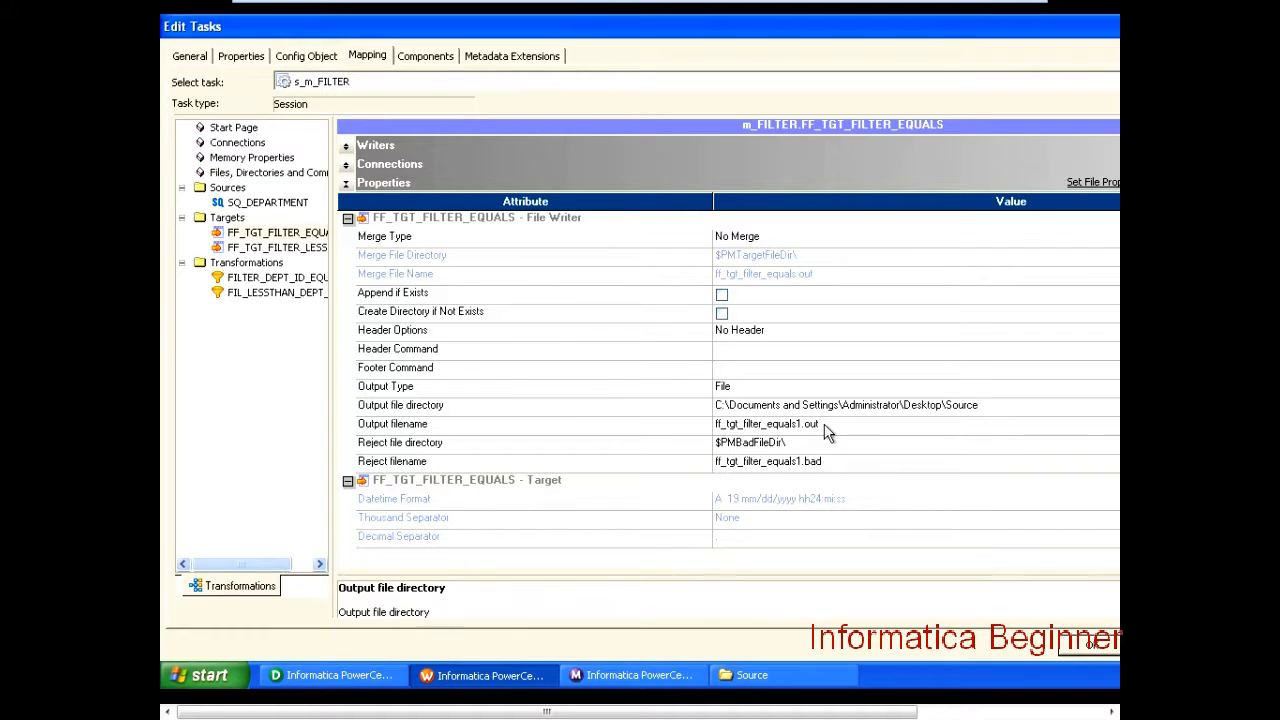
# Step: Set the output filename of the FF_TGT_FILTER_EQUALS target to FILTER_TGT_EQUALS.txt
pyautogui.click(820, 424)
pyautogui.press('BackSpace')
pyautogui.press('BackSpace')
pyautogui.press('BackSpace')
pyautogui.press('BackSpace')
pyautogui.press('BackSpace')
pyautogui.press('BackSpace')
pyautogui.press('BackSpace')
pyautogui.press('BackSpace')
pyautogui.press('BackSpace')
pyautogui.press('BackSpace')
pyautogui.press('BackSpace')
pyautogui.press('BackSpace')
pyautogui.press('BackSpace')
pyautogui.press('BackSpace')
pyautogui.press('BackSpace')
pyautogui.press('BackSpace')
pyautogui.press('BackSpace')
pyautogui.press('BackSpace')
pyautogui.press('BackSpace')
pyautogui.press('BackSpace')
pyautogui.write('FILTER')
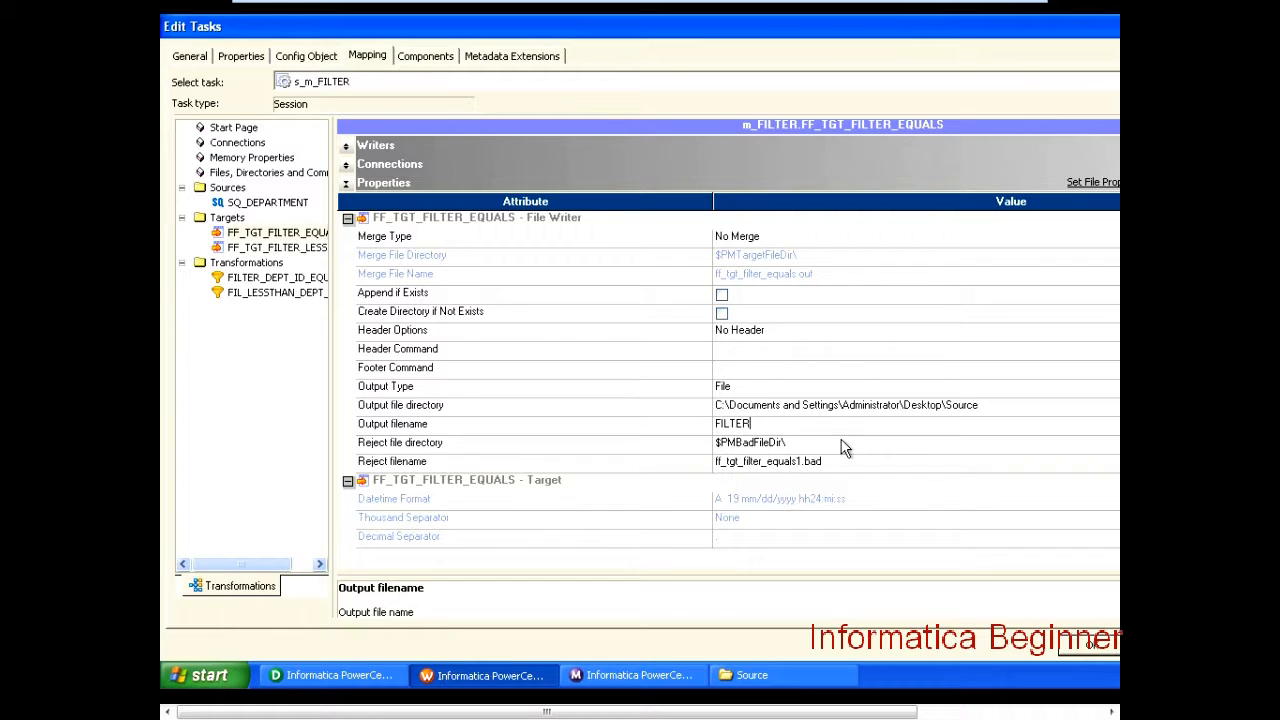
pyautogui.write('_TGT_EQUALS.txt')
# Step: Set the output file directory of the FF_TGT_FILTER_LESSTHAN target to C:\Documents and Settings\Administrator\Desktop\Source
pyautogui.click(310, 250)
pyautogui.click(802, 408)
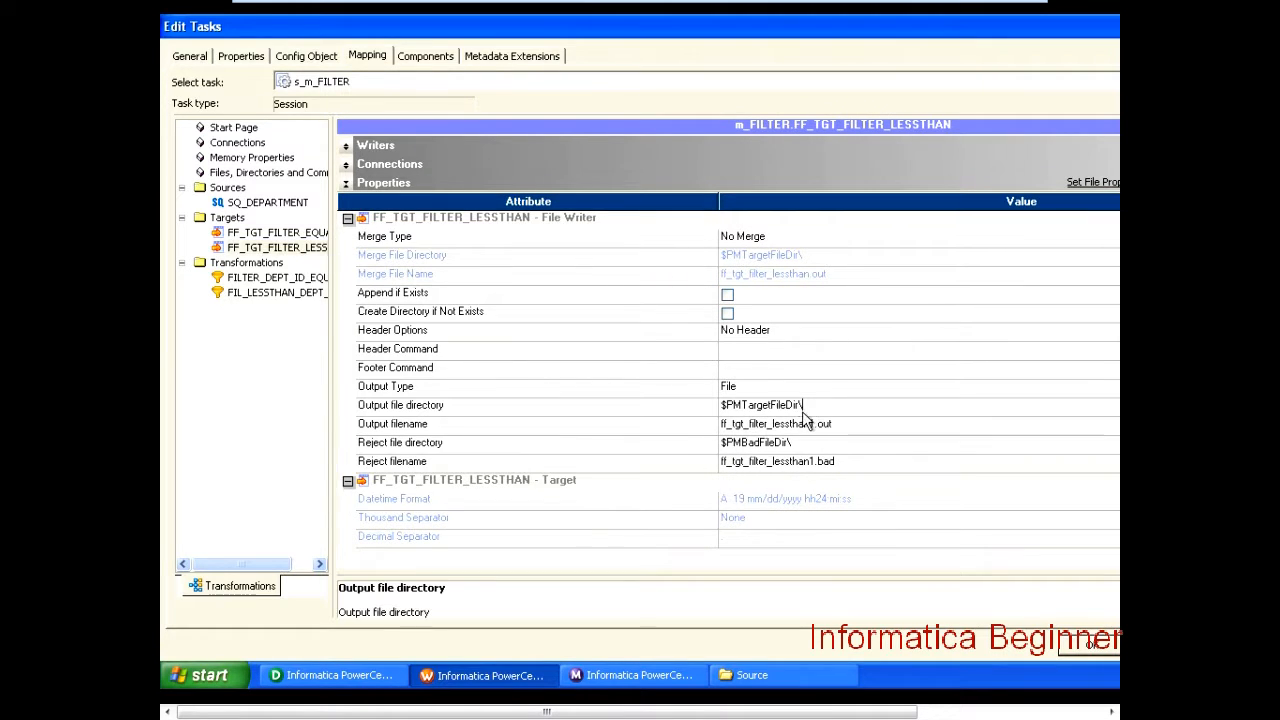
pyautogui.hotkey('shift', 'Left')
pyautogui.hotkey('shift', 'Left')
pyautogui.hotkey('shift', 'Left')
pyautogui.hotkey('shift', 'Left')
pyautogui.hotkey('shift', 'Left')
pyautogui.hotkey('shift', 'Left')
pyautogui.hotkey('shift', 'Left')
pyautogui.hotkey('shift', 'Left')
pyautogui.hotkey('shift', 'Left')
pyautogui.hotkey('shift', 'Left')
pyautogui.hotkey('shift', 'Left')
pyautogui.hotkey('shift', 'Left')
pyautogui.hotkey('shift', 'Left')
pyautogui.hotkey('shift', 'Left')
pyautogui.hotkey('shift', 'Left')
pyautogui.hotkey('shift', 'Left')
pyautogui.hotkey('shift', 'Left')
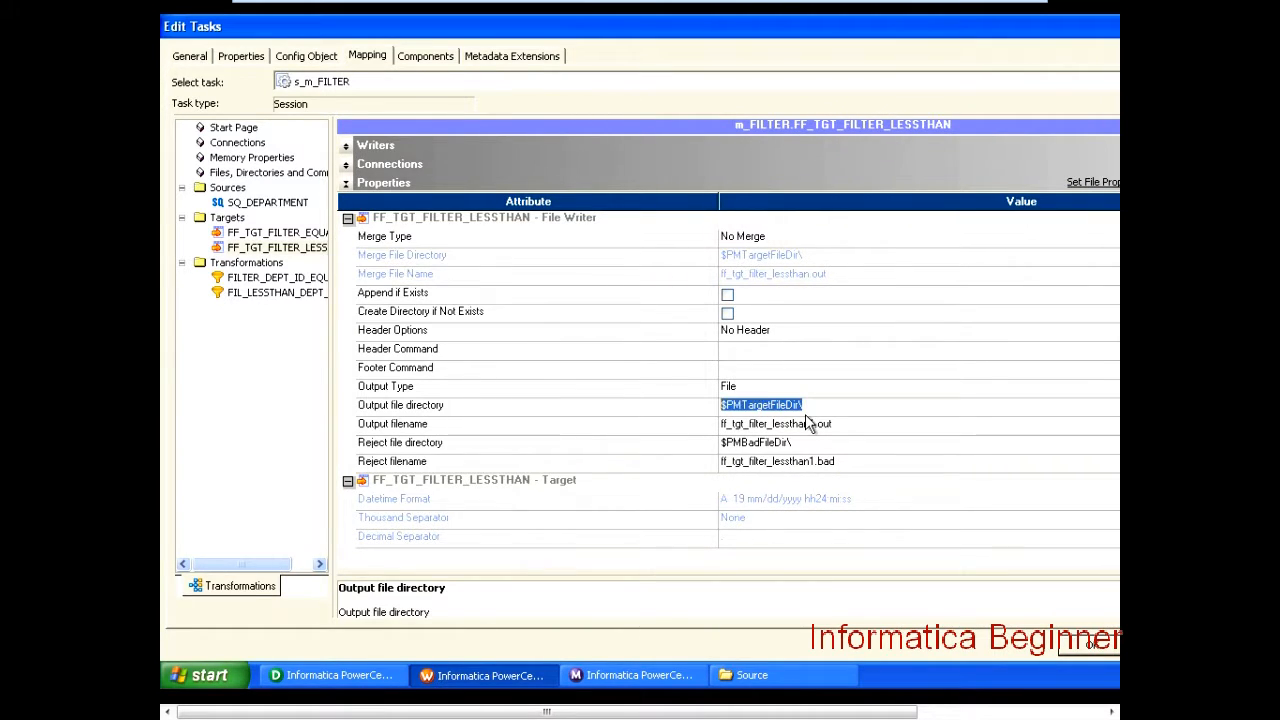
pyautogui.hotkey('ctrl', 'v')
# Step: Set the output filename of the FF_TGT_FILTER_LESSTHAN target to FILTER_TGT_LESSTHAN.txt and accept the session settings
pyautogui.click(841, 429)
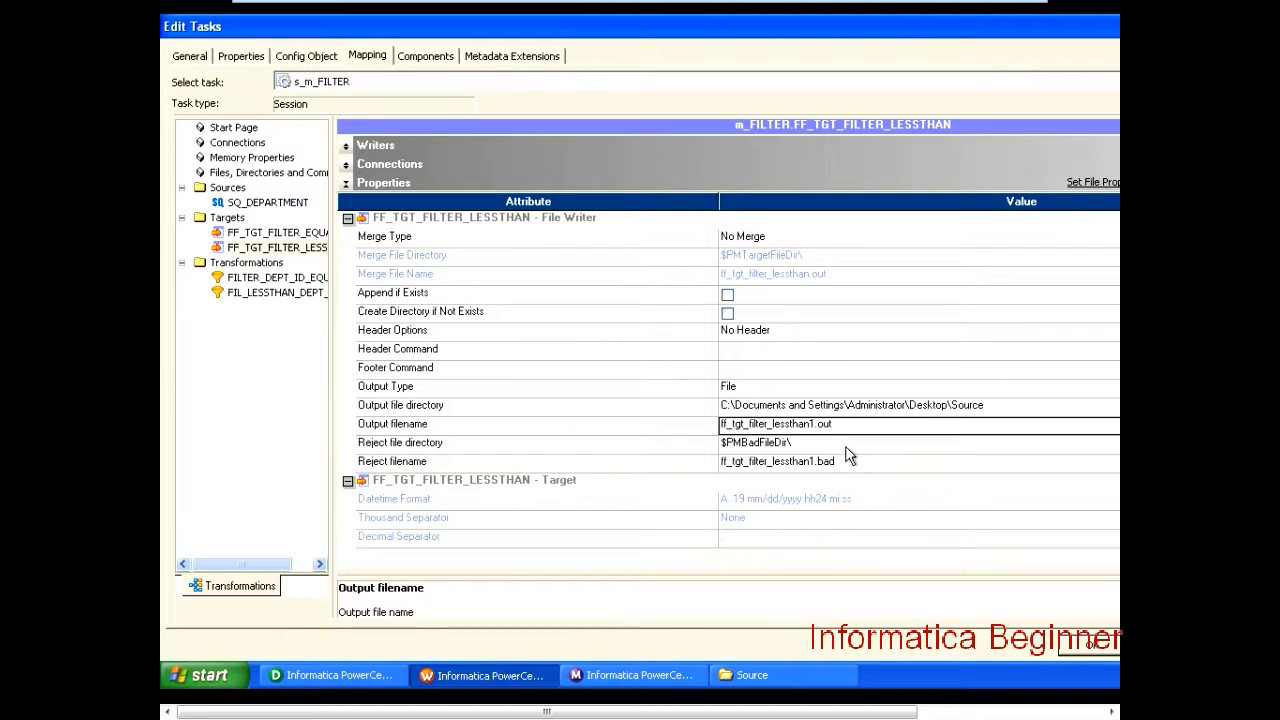
pyautogui.press('BackSpace')
pyautogui.press('BackSpace')
pyautogui.press('BackSpace')
pyautogui.press('BackSpace')
pyautogui.press('BackSpace')
pyautogui.press('BackSpace')
pyautogui.press('BackSpace')
pyautogui.press('BackSpace')
pyautogui.press('BackSpace')
pyautogui.press('BackSpace')
pyautogui.press('BackSpace')
pyautogui.press('BackSpace')
pyautogui.press('BackSpace')
pyautogui.press('BackSpace')
pyautogui.press('BackSpace')
pyautogui.press('BackSpace')
pyautogui.press('BackSpace')
pyautogui.press('BackSpace')
pyautogui.press('BackSpace')
pyautogui.press('BackSpace')
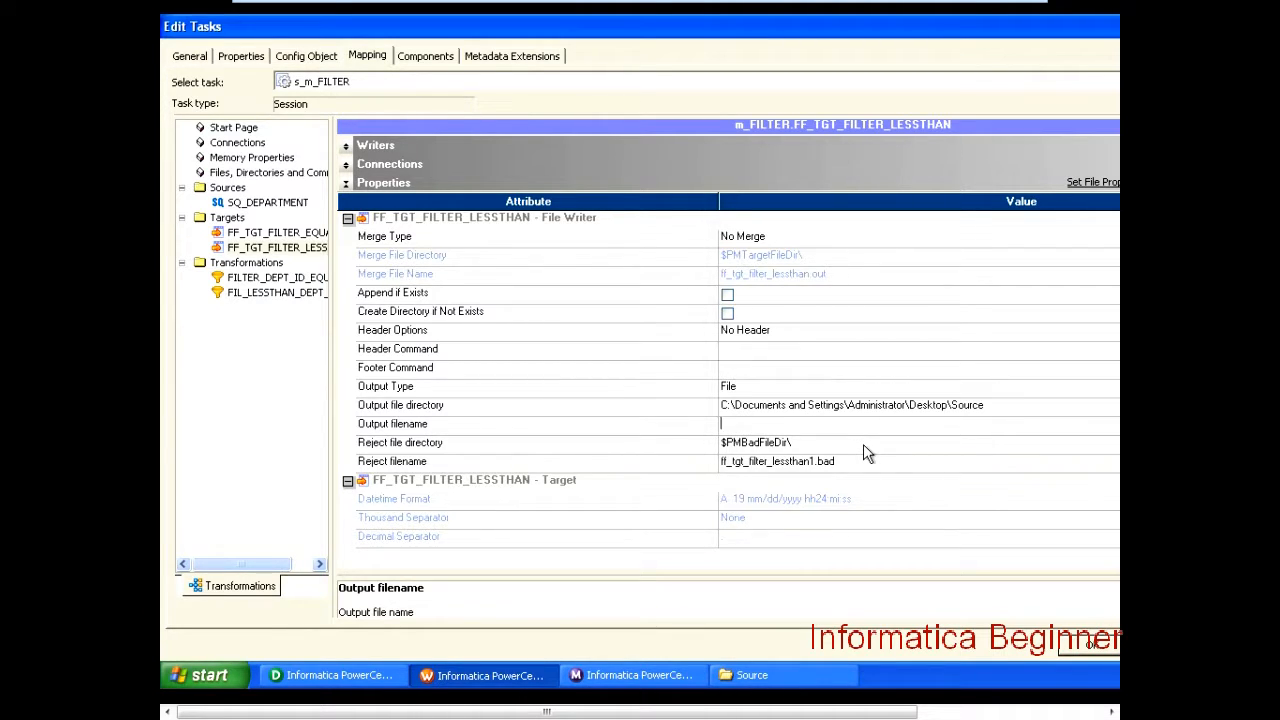
pyautogui.write('FF_TGT')
pyautogui.press('BackSpace')
pyautogui.press('BackSpace')
pyautogui.press('BackSpace')
pyautogui.press('BackSpace')
pyautogui.press('BackSpace')
pyautogui.press('BackSpace')
pyautogui.write('FILTER_TGT_LESSTHAN.txt')
pyautogui.click(1089, 650)
# Step: Save the wf_FILTER workflow in the Tutorial_Examples folder and start it
pyautogui.hotkey('ctrl', 's')
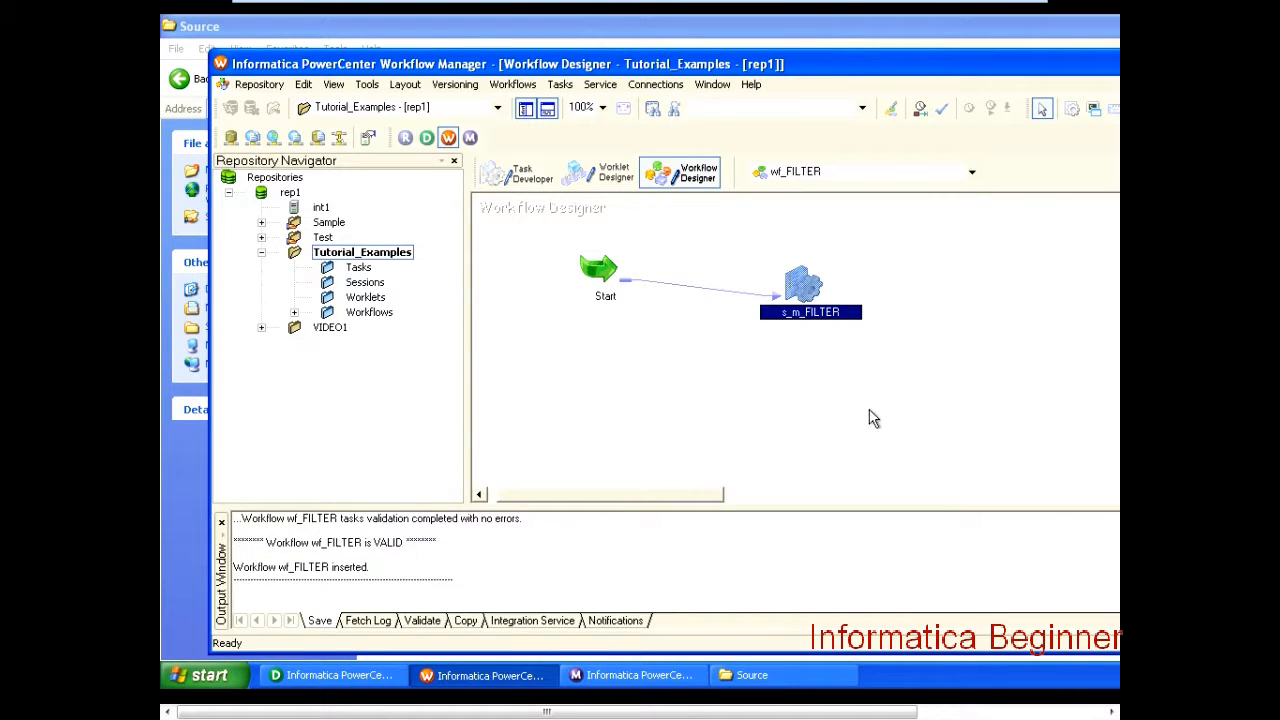
pyautogui.rightClick(810, 399)
pyautogui.click(845, 489)
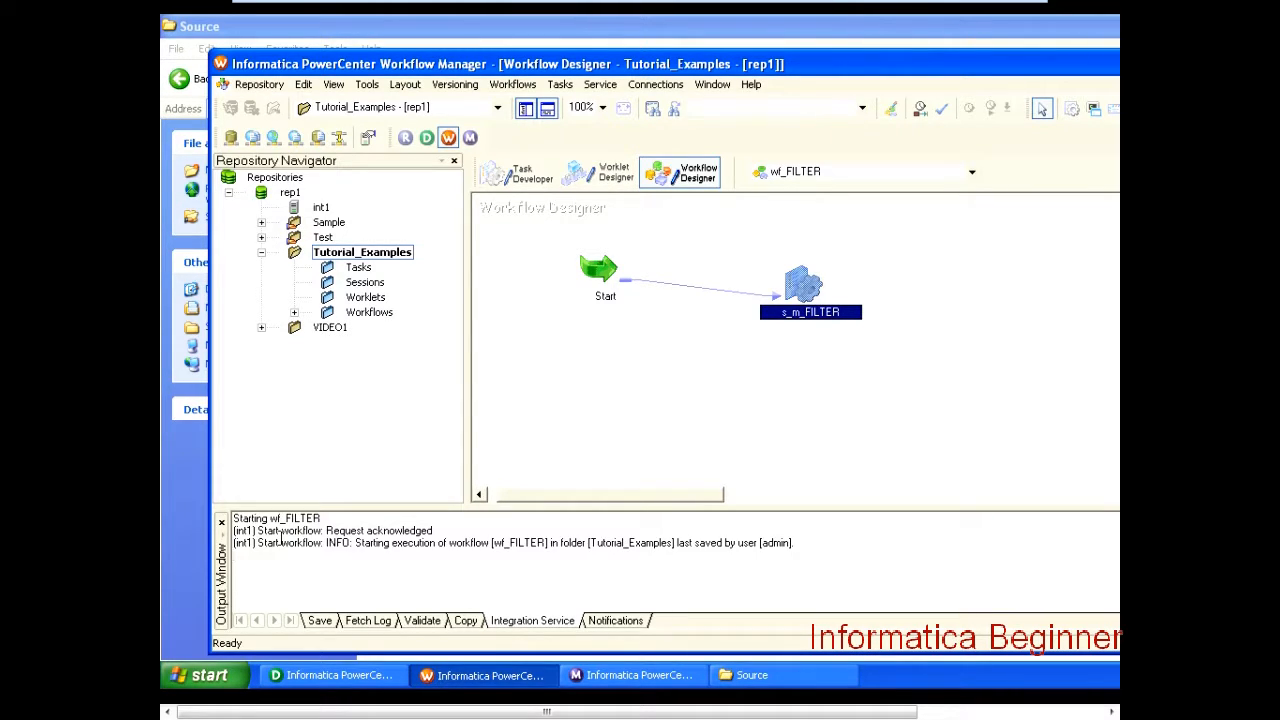
# Step: Switch to the Workflow Monitor and close and reopen the Tutorial_Examples folder to load the workflow run
pyautogui.click(638, 676)
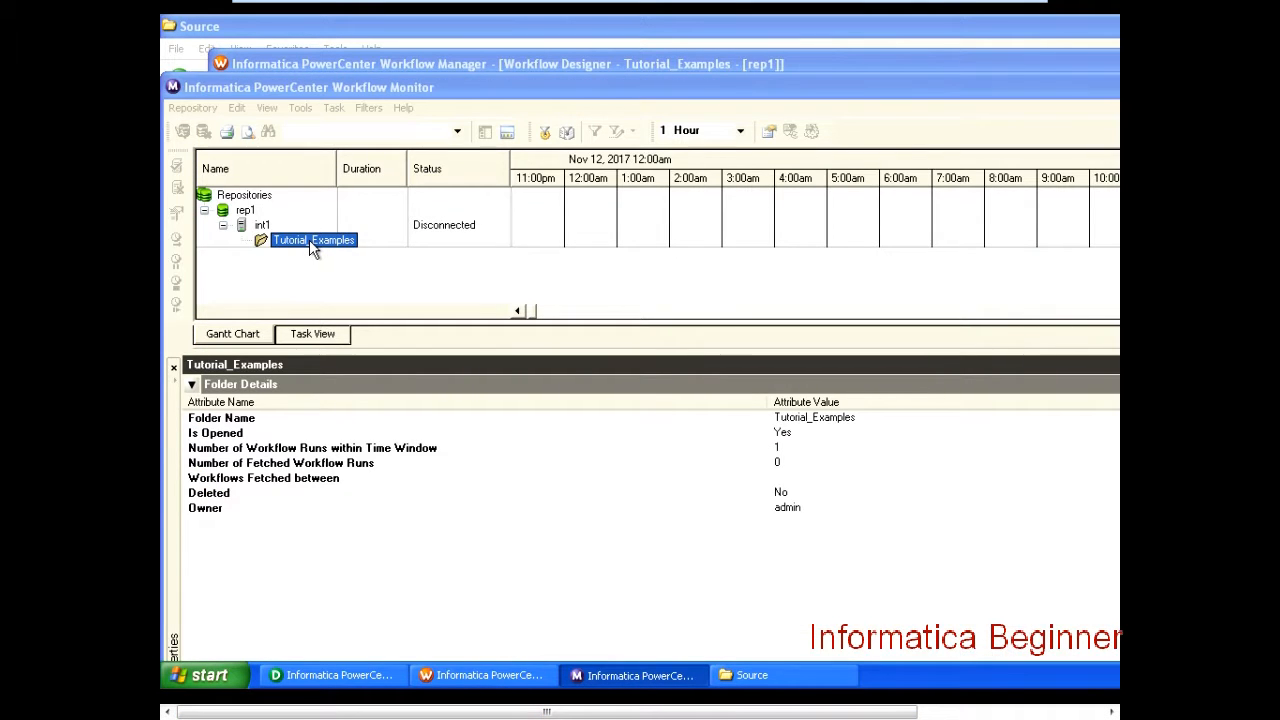
pyautogui.rightClick(309, 239)
pyautogui.click(318, 267)
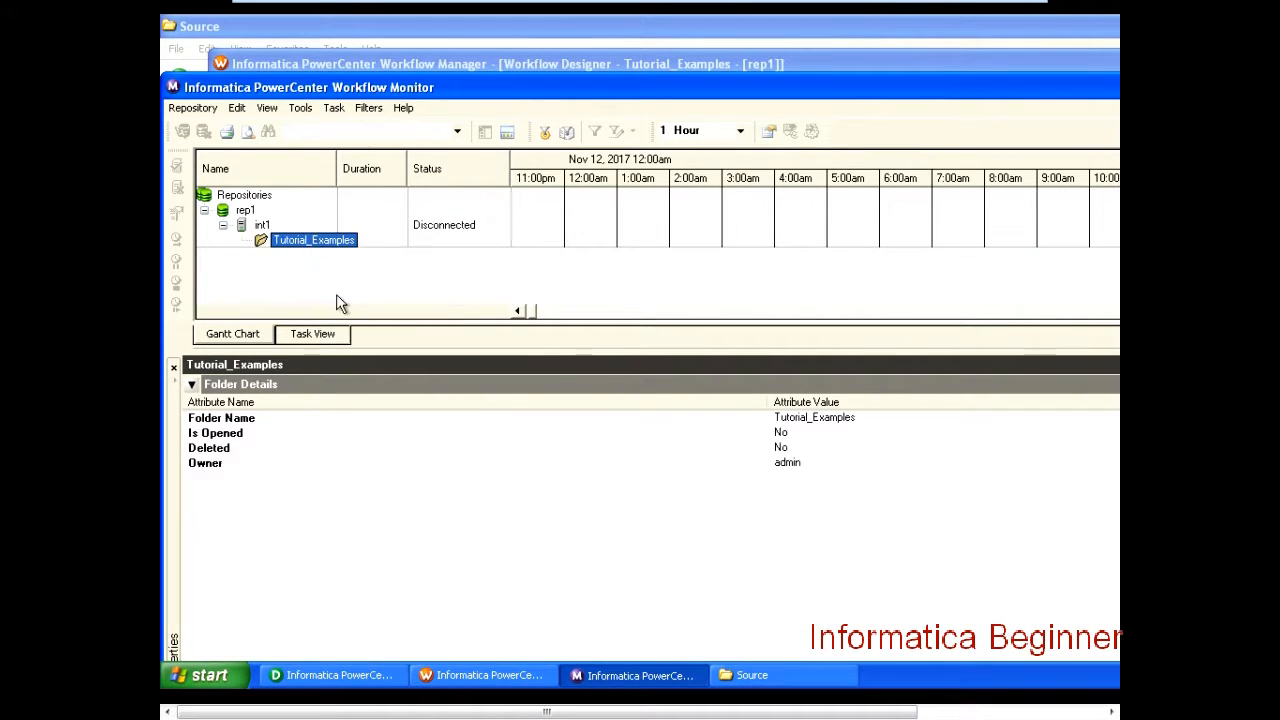
pyautogui.rightClick(304, 243)
pyautogui.click(320, 253)
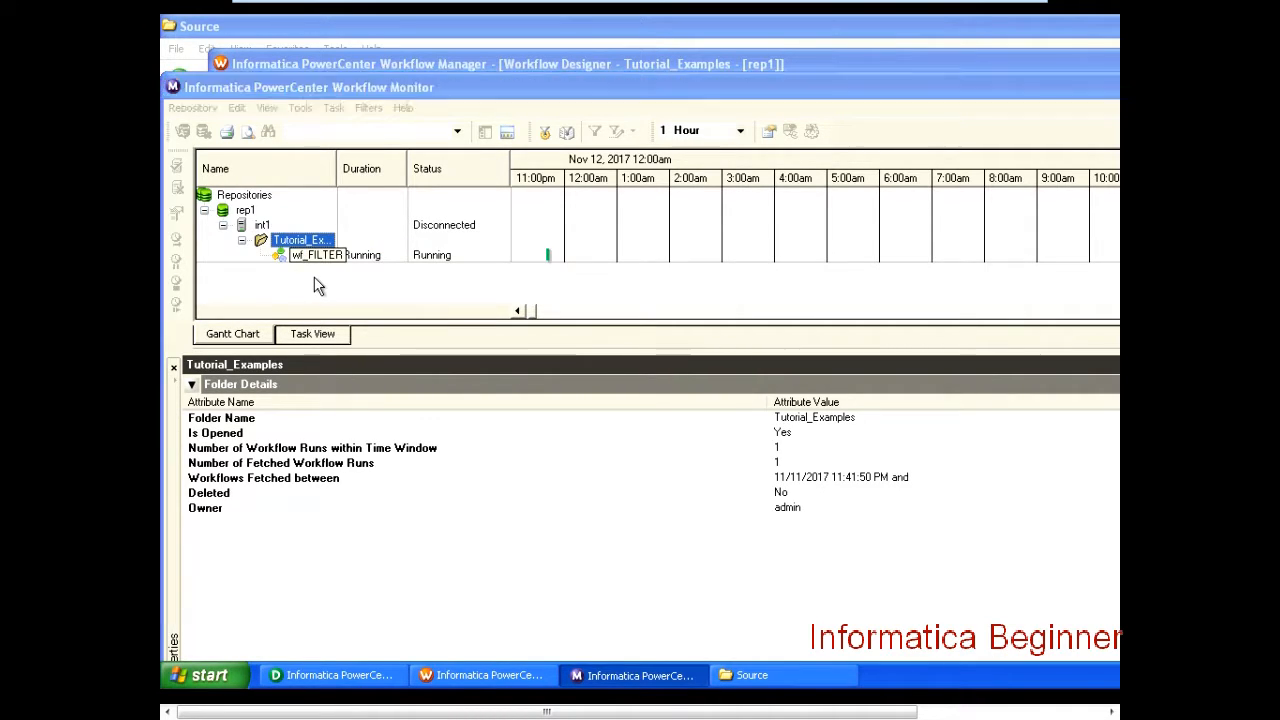
# Step: Open the latest 20 runs of wf_FILTER and expand the source/target statistics of its s_m_FILTER session
pyautogui.click(316, 256)
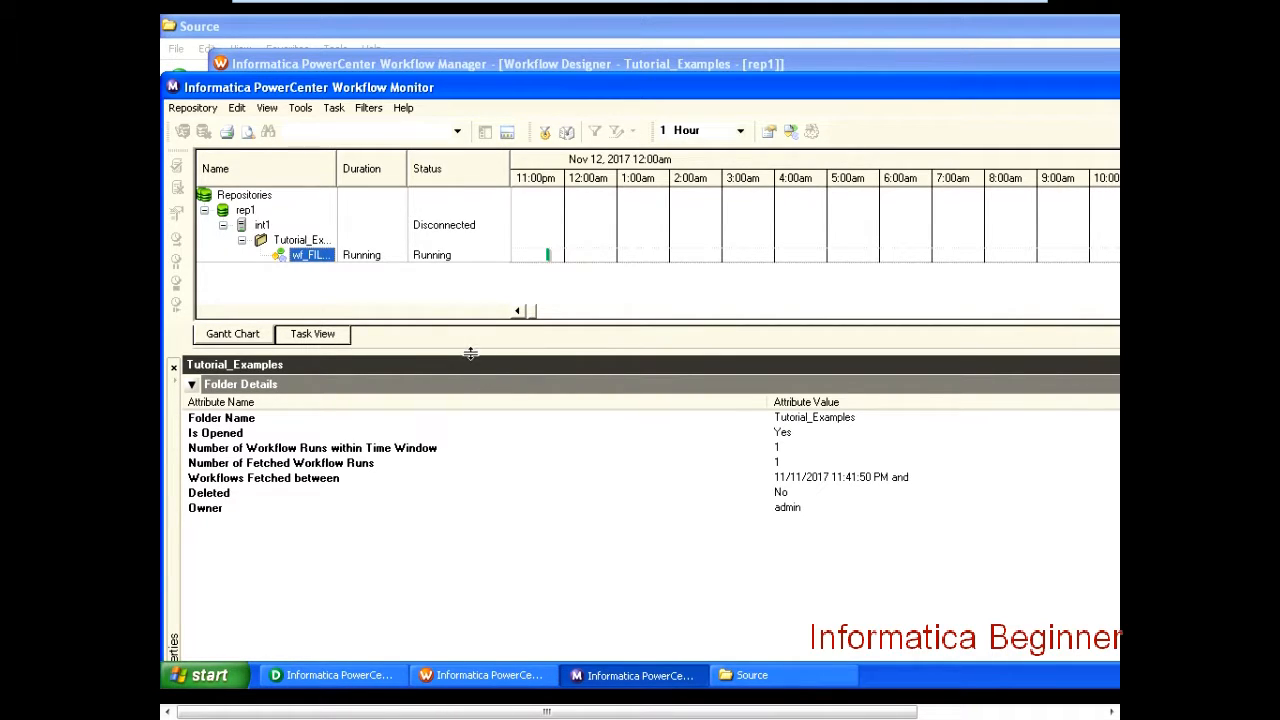
pyautogui.moveTo(471, 352); pyautogui.dragTo(469, 446)
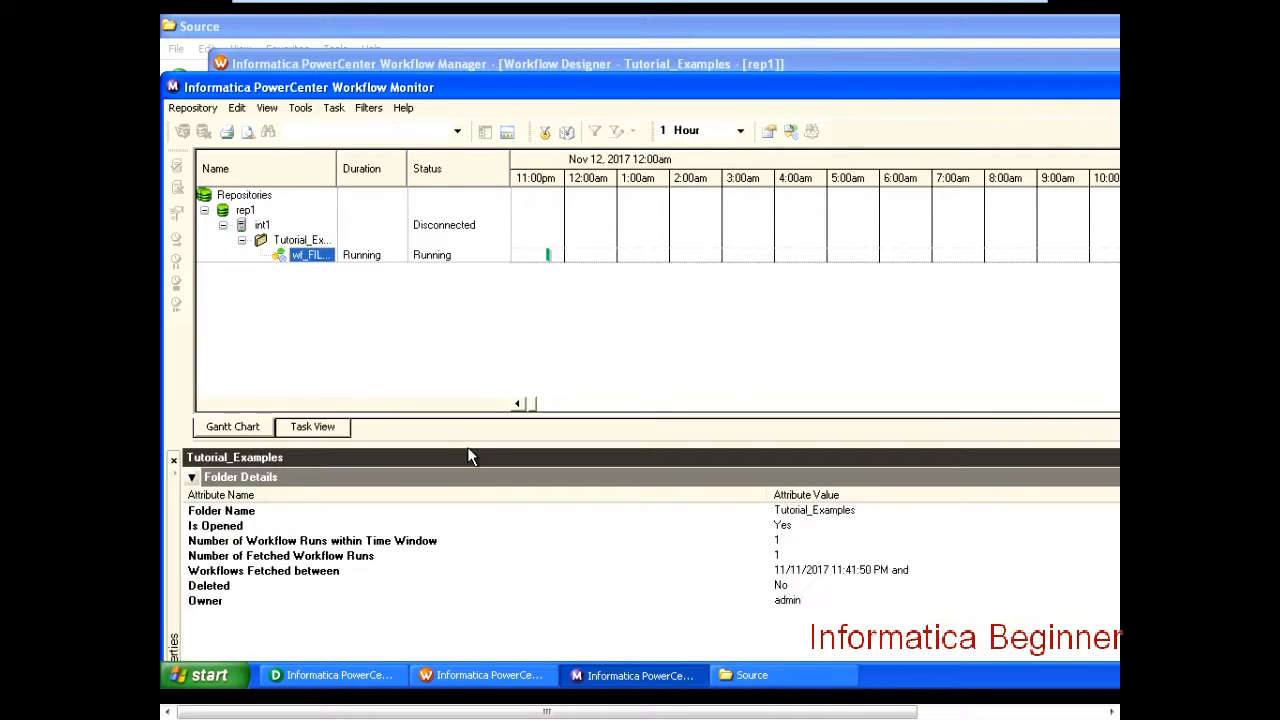
pyautogui.rightClick(307, 257)
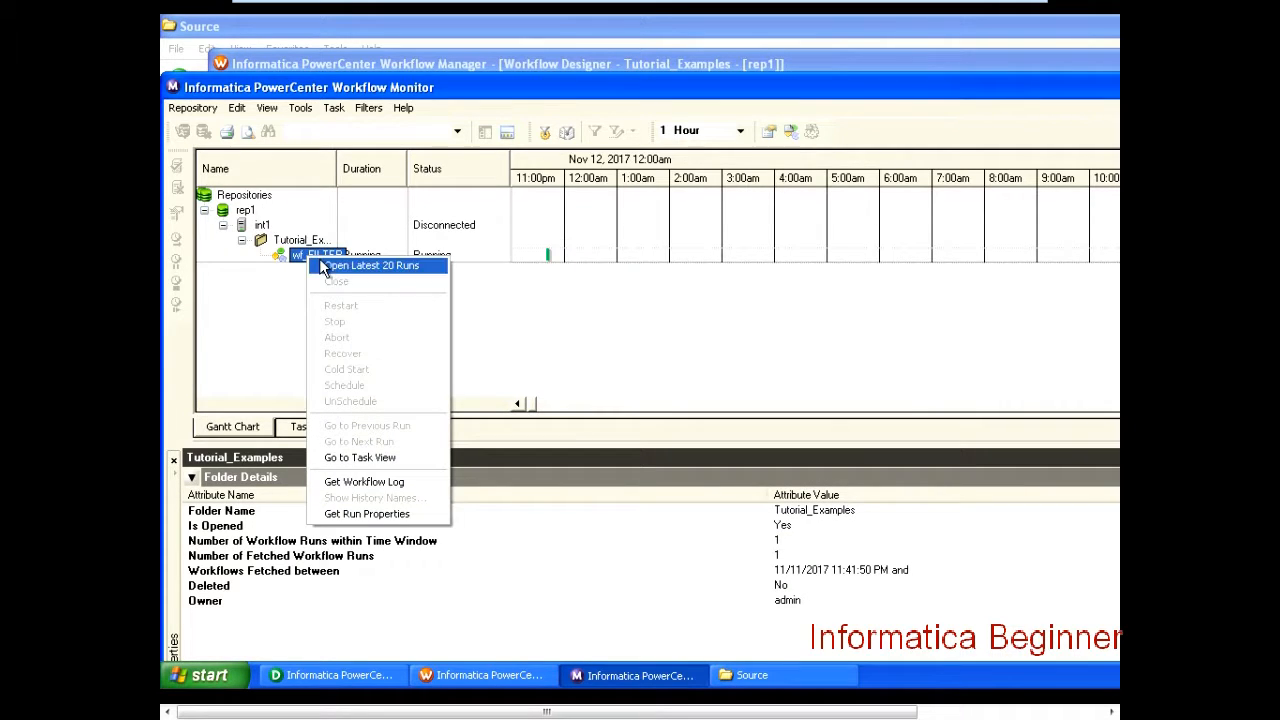
pyautogui.click(322, 266)
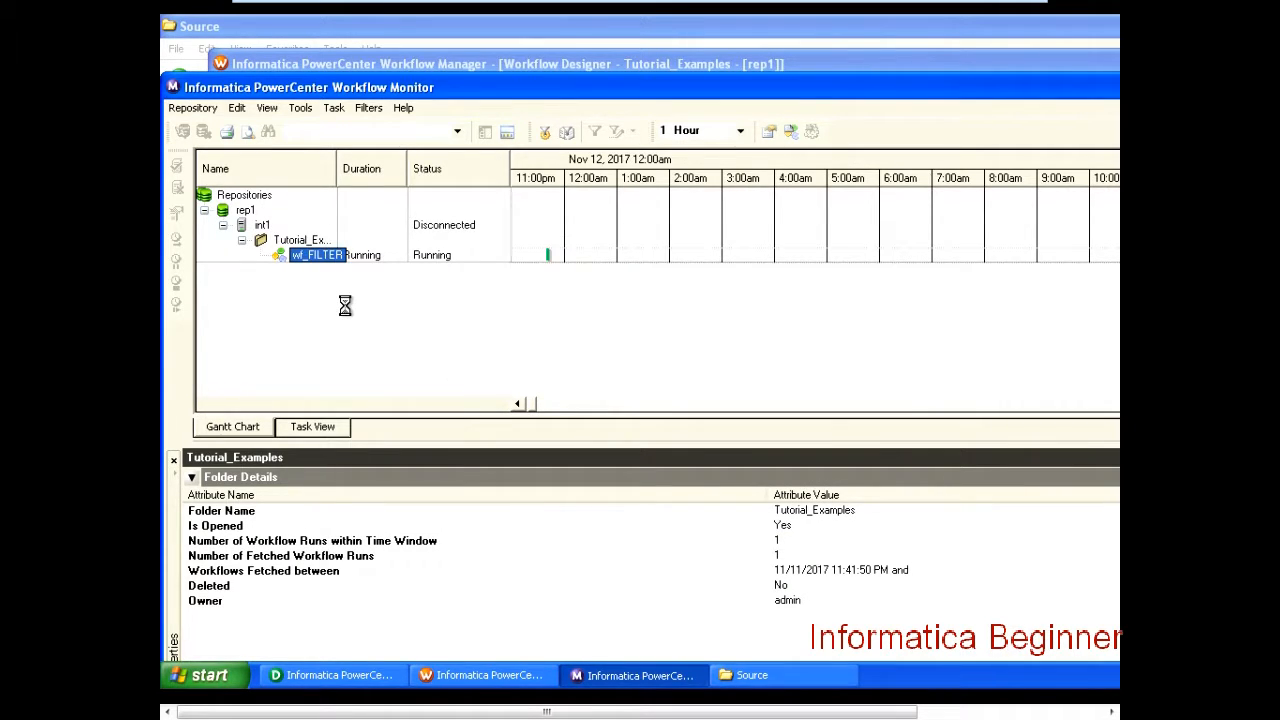
pyautogui.click(318, 272)
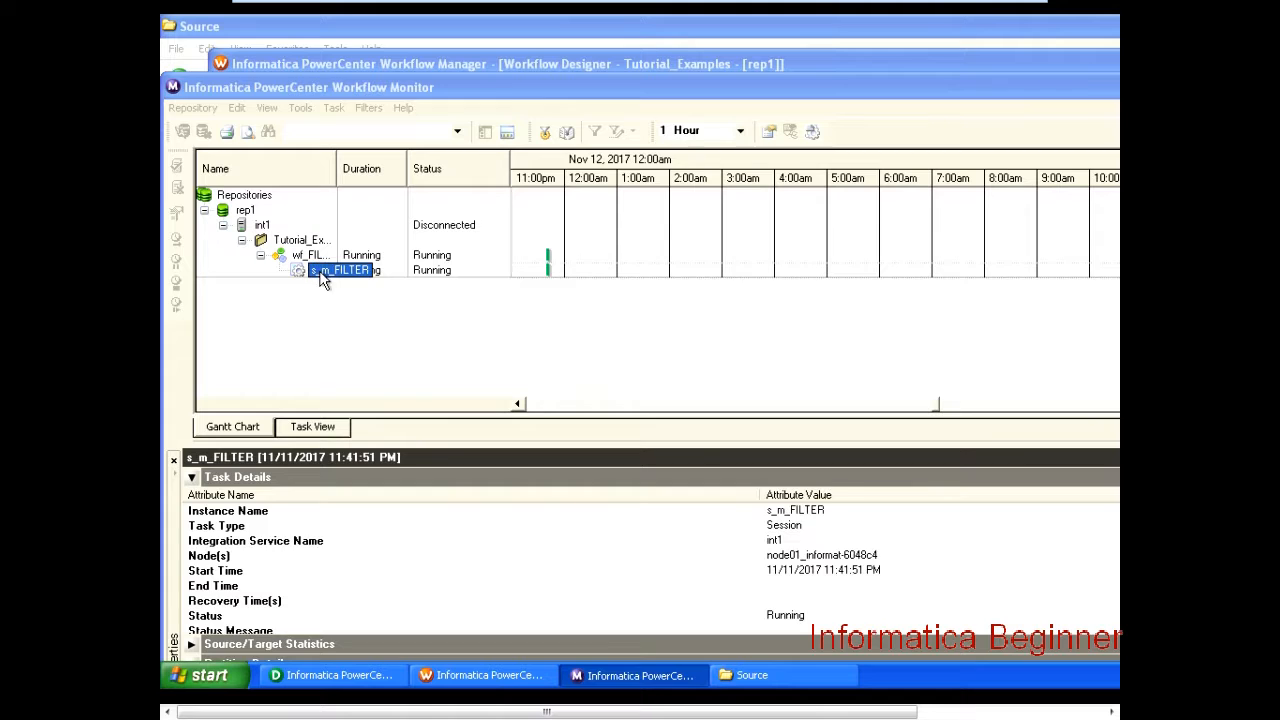
pyautogui.click(191, 644)
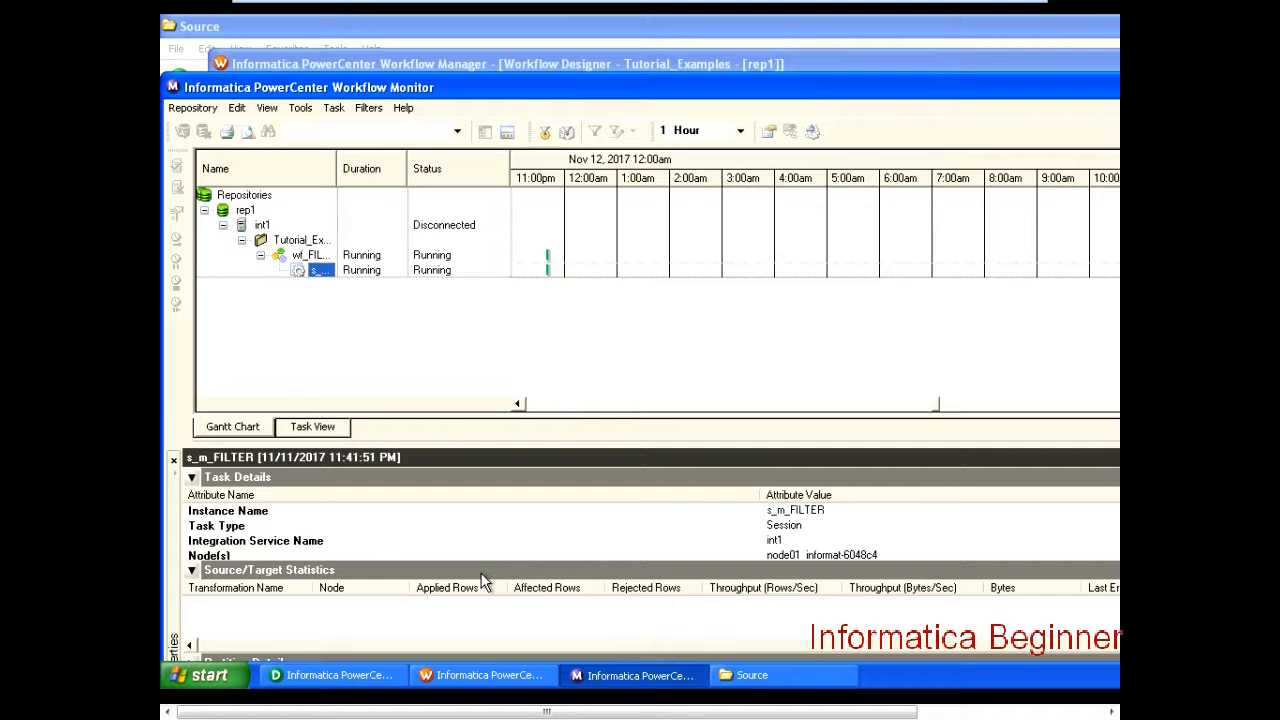
# Step: Refresh the run status by closing the Tutorial_Examples folder and opening it again
pyautogui.rightClick(308, 244)
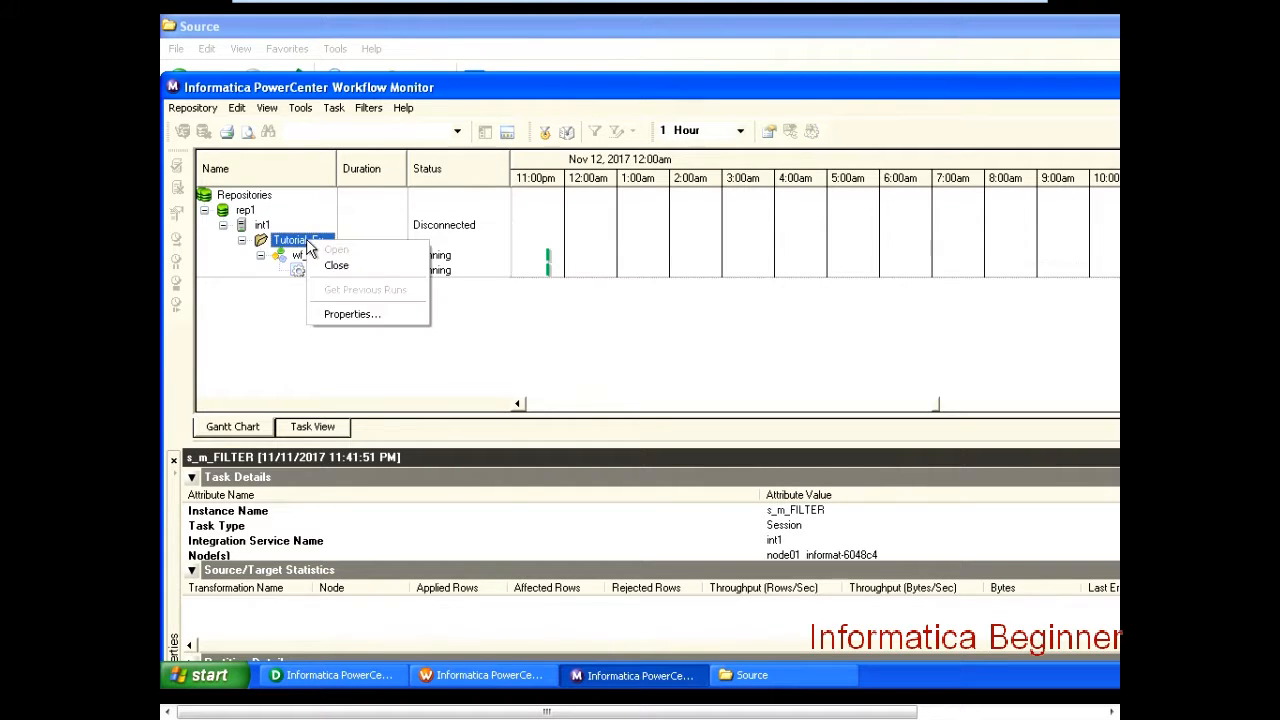
pyautogui.click(334, 265)
pyautogui.rightClick(303, 244)
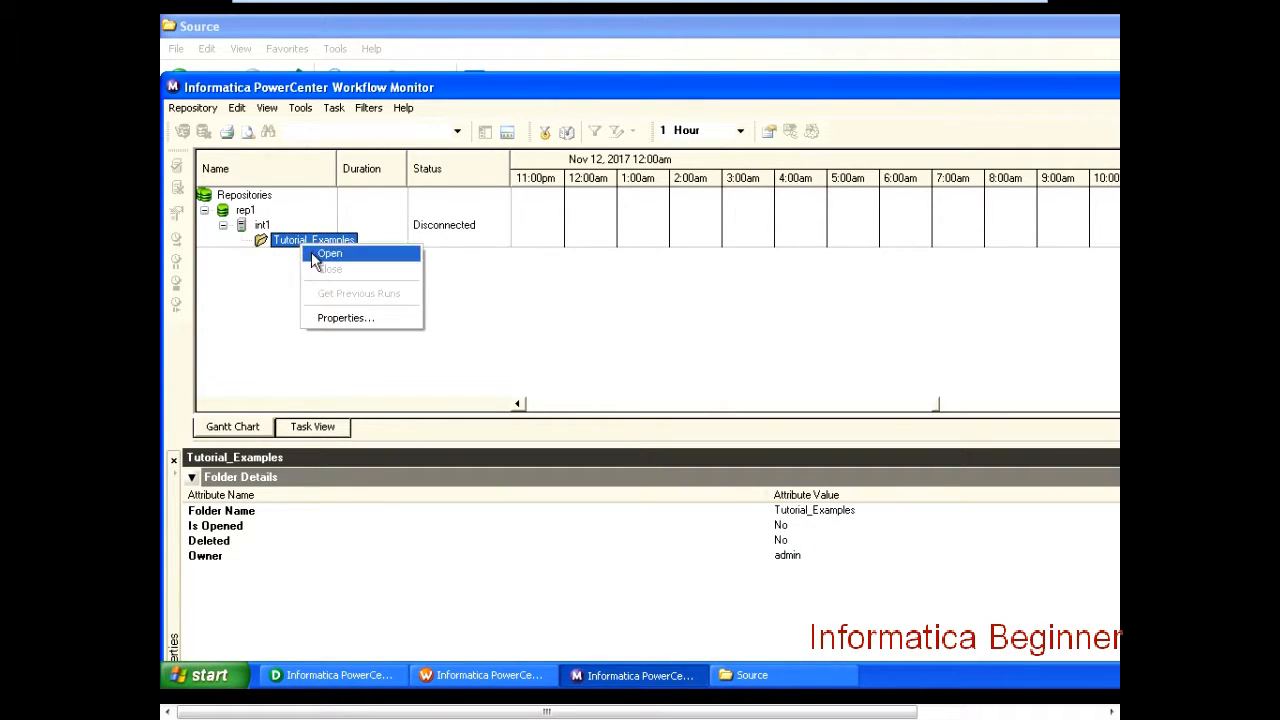
pyautogui.click(328, 254)
# Step: Reopen the latest 20 runs of wf_FILTER and show the run details of its s_m_FILTER session
pyautogui.click(318, 257)
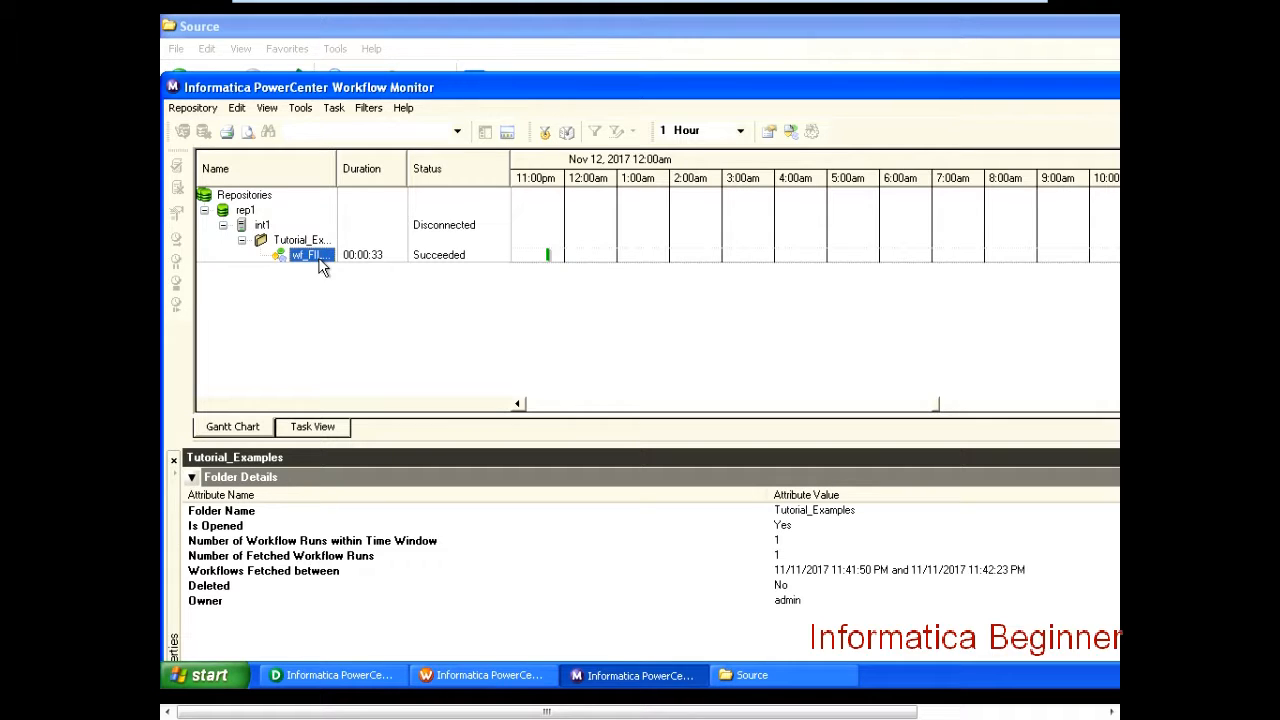
pyautogui.rightClick(313, 255)
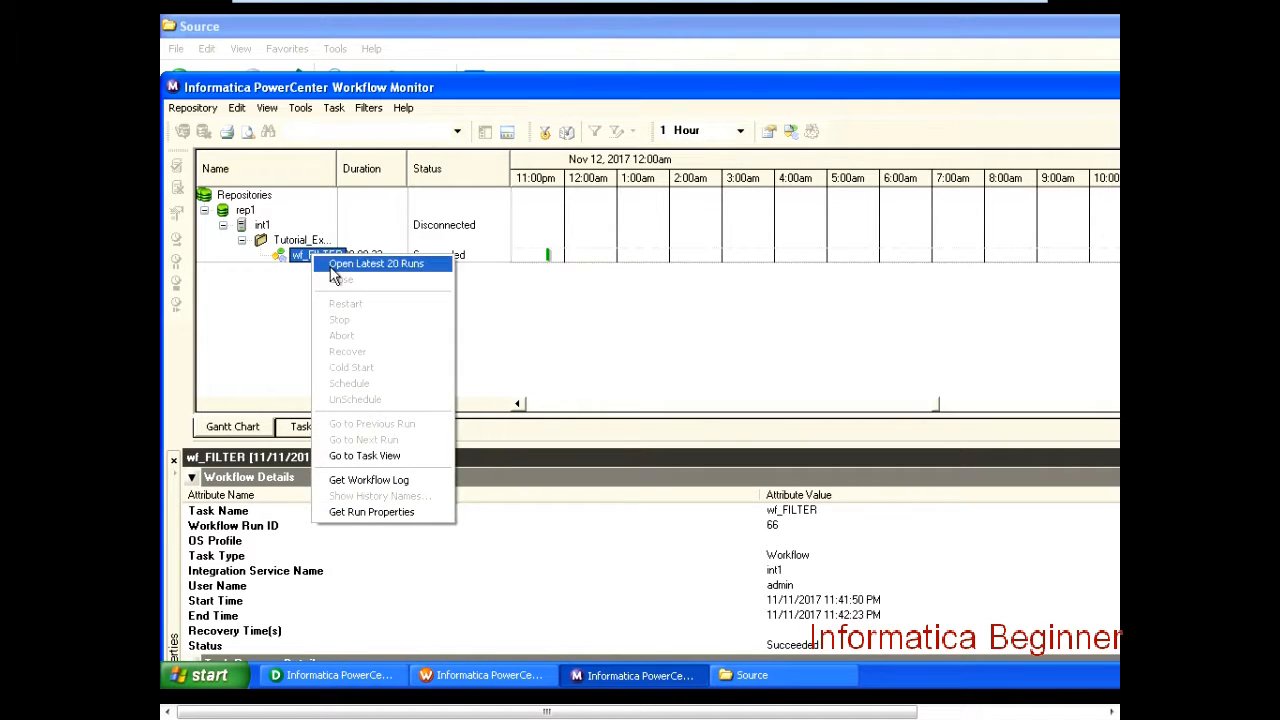
pyautogui.click(332, 264)
pyautogui.click(330, 269)
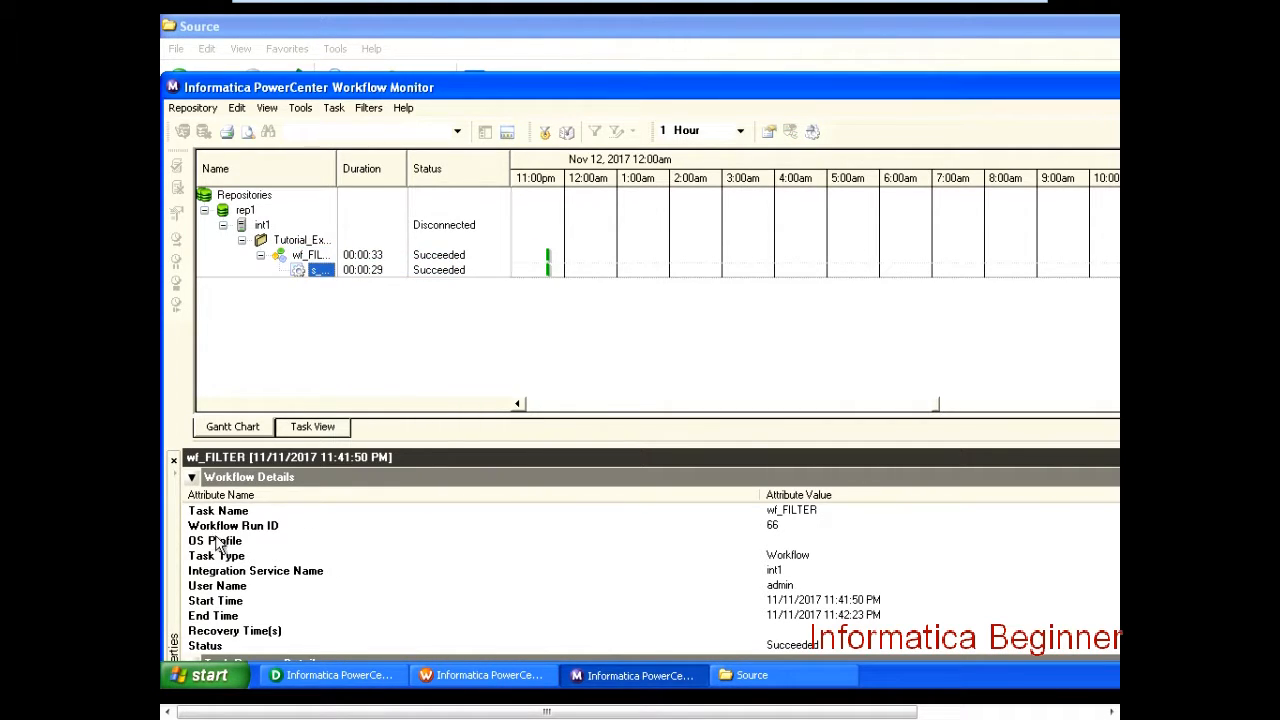
pyautogui.click(321, 275)
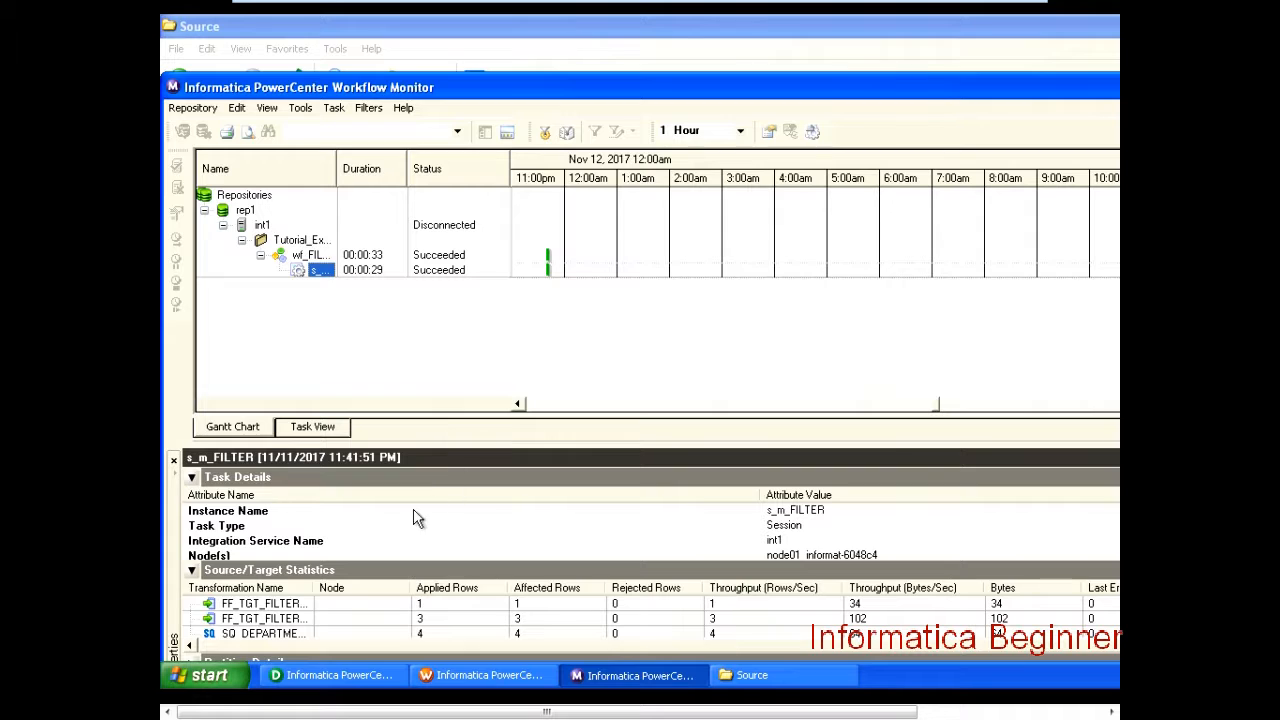
# Step: Enlarge the statistics area, widen the Transformation Name column, and compare the applied rows of SQ_DEPARTMENT and both filter targets
pyautogui.moveTo(400, 443); pyautogui.dragTo(400, 345)
pyautogui.click(314, 556)
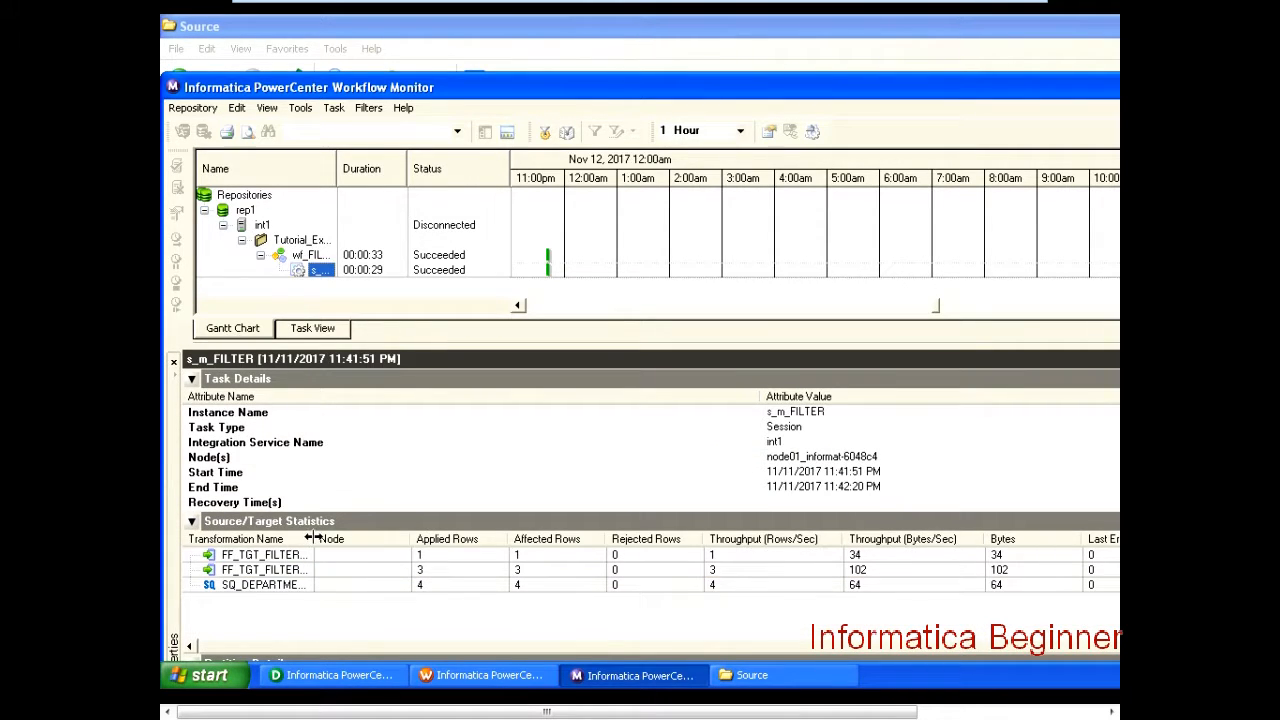
pyautogui.moveTo(314, 539); pyautogui.dragTo(436, 539)
pyautogui.click(310, 587)
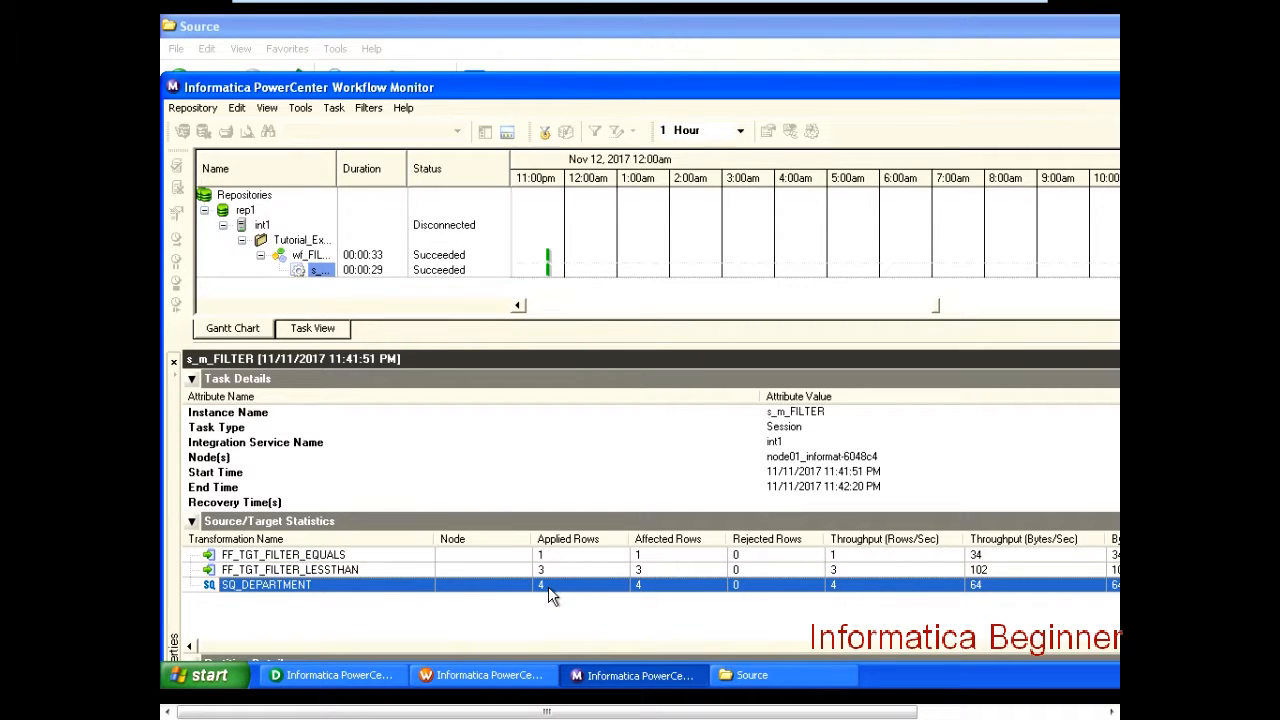
pyautogui.click(352, 572)
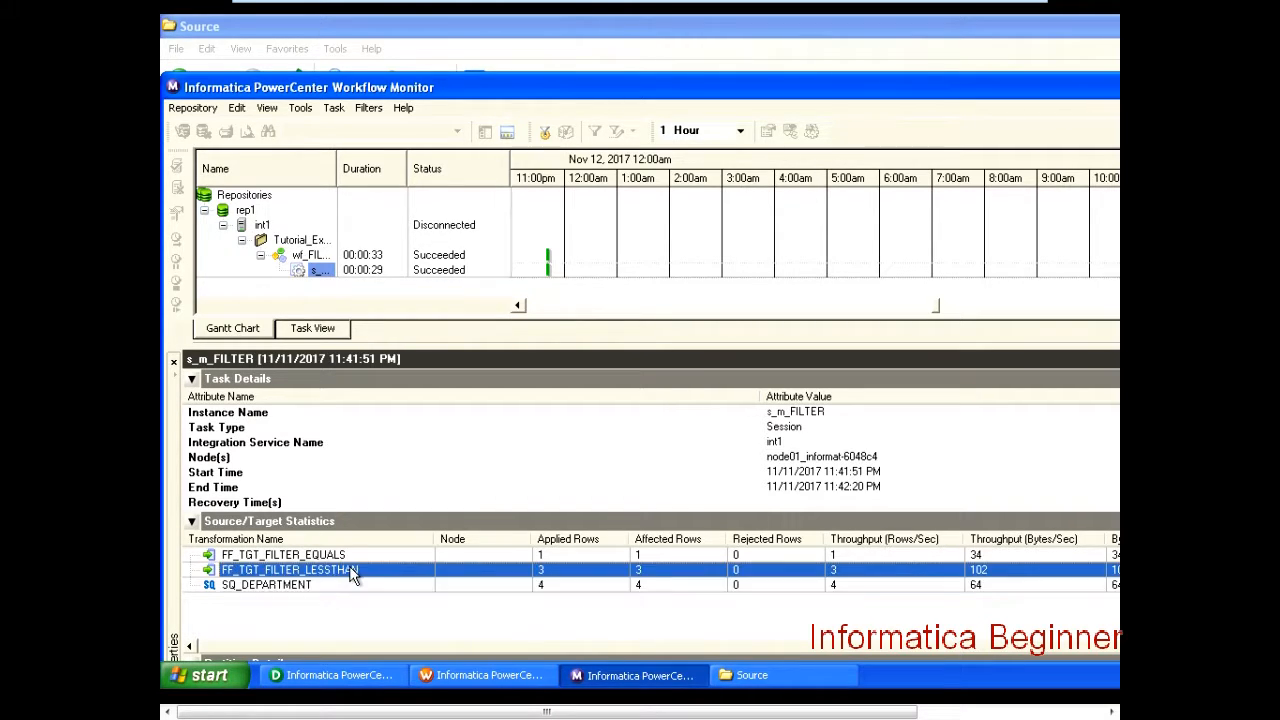
pyautogui.click(350, 590)
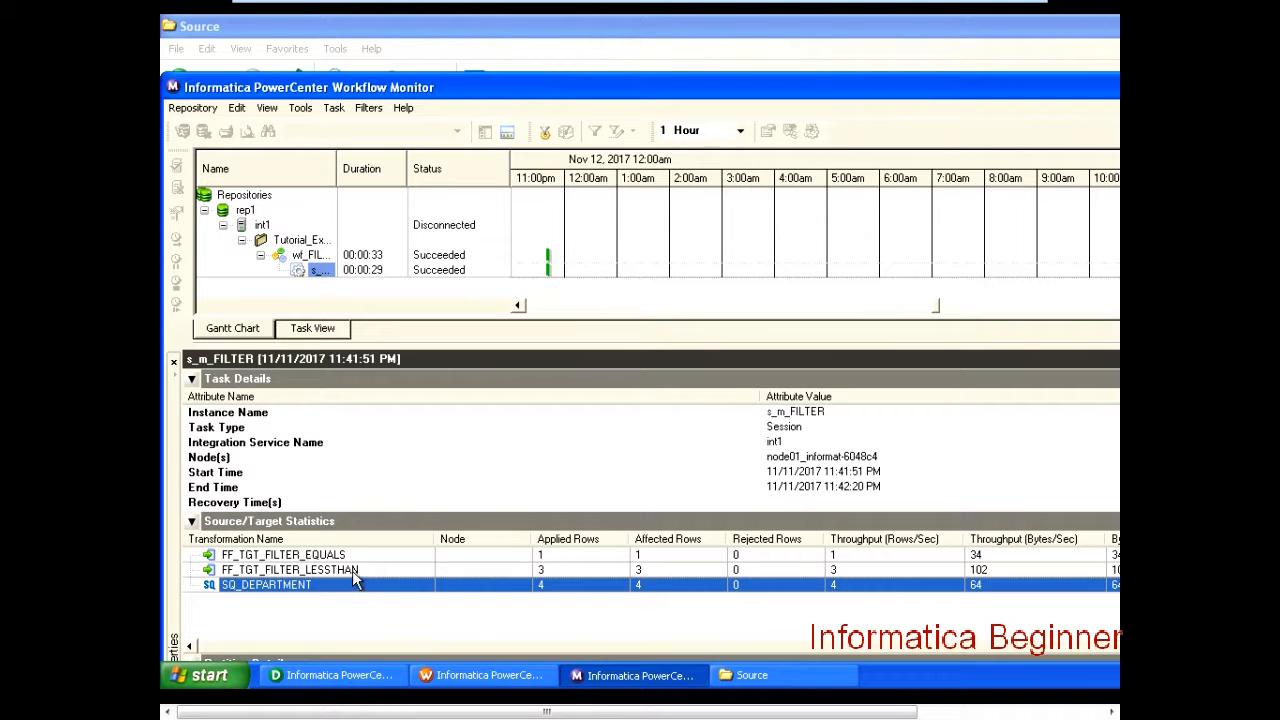
pyautogui.click(347, 556)
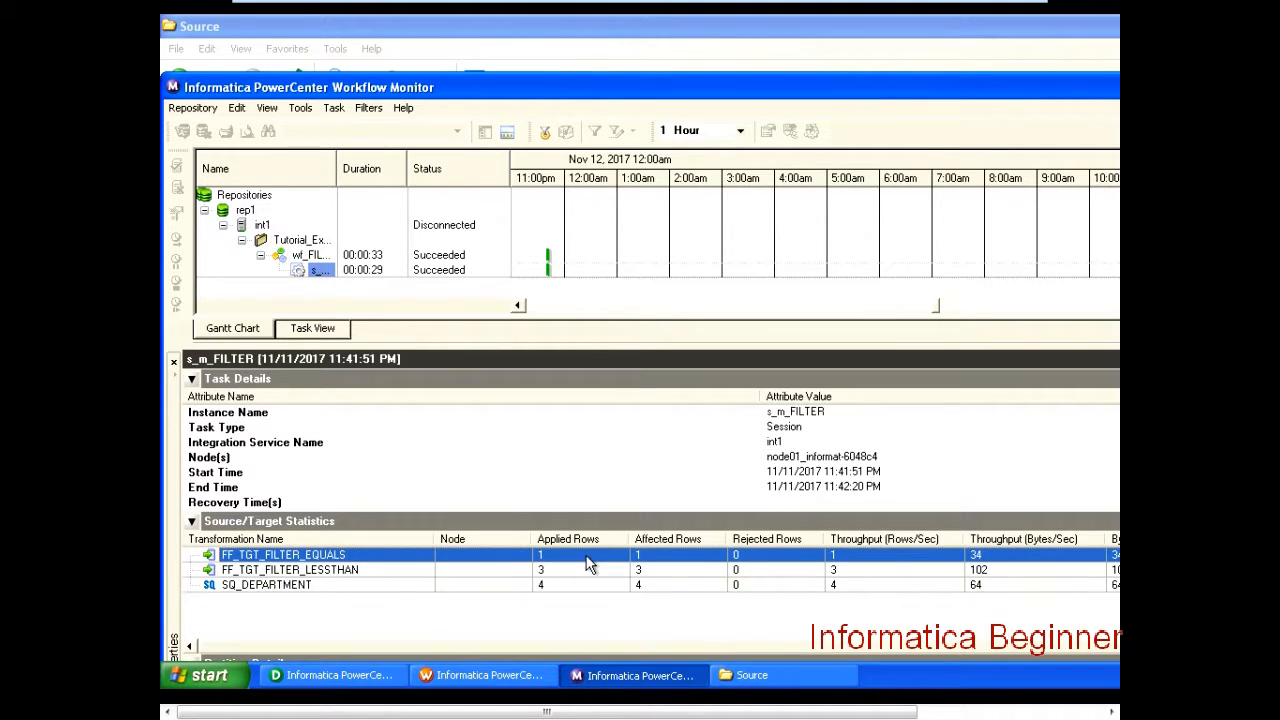
pyautogui.click(382, 573)
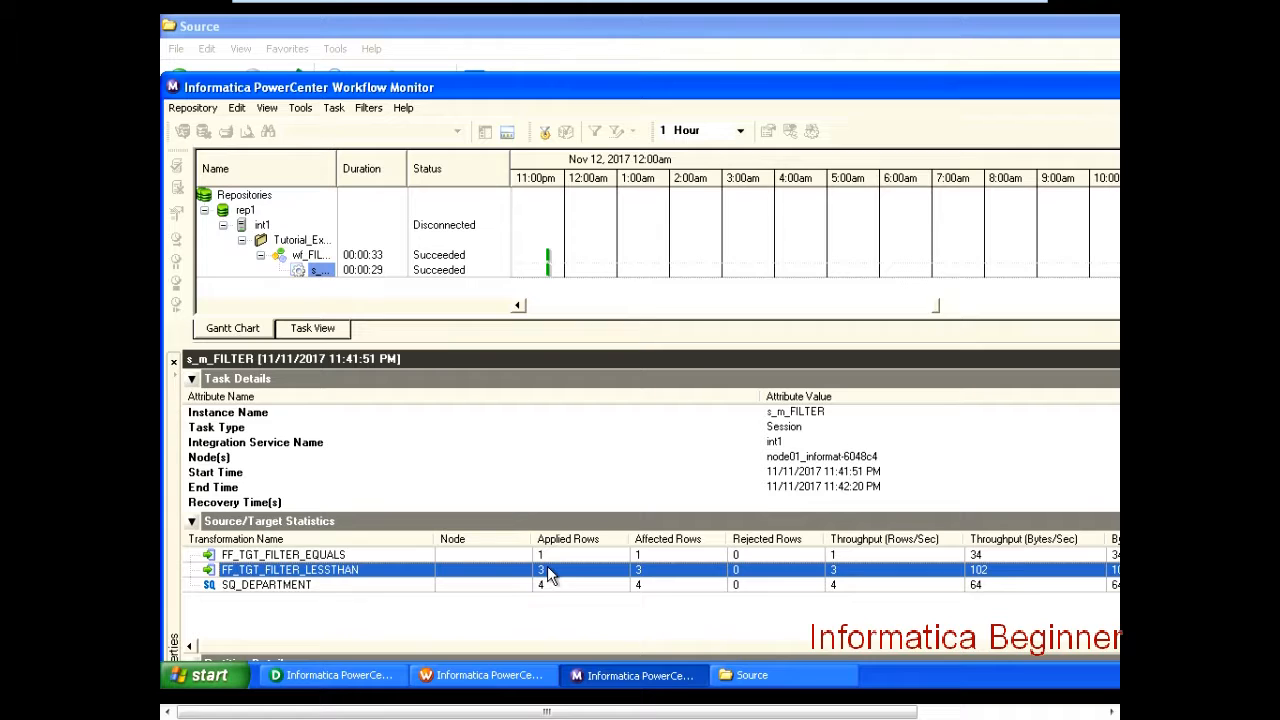
# Step: Switch to the Source folder in Windows Explorer and open the FILTER_TGT_EQUALS text file in Notepad
pyautogui.click(766, 676)
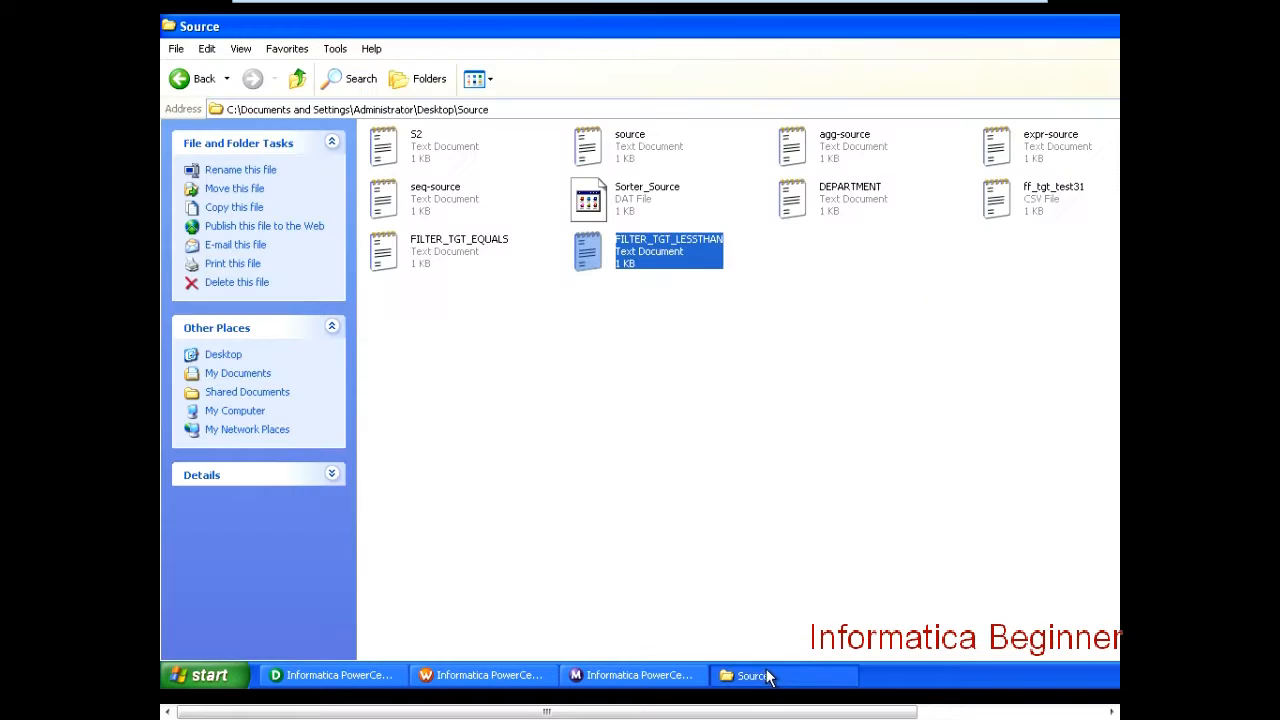
pyautogui.click(458, 259)
pyautogui.rightClick(456, 258)
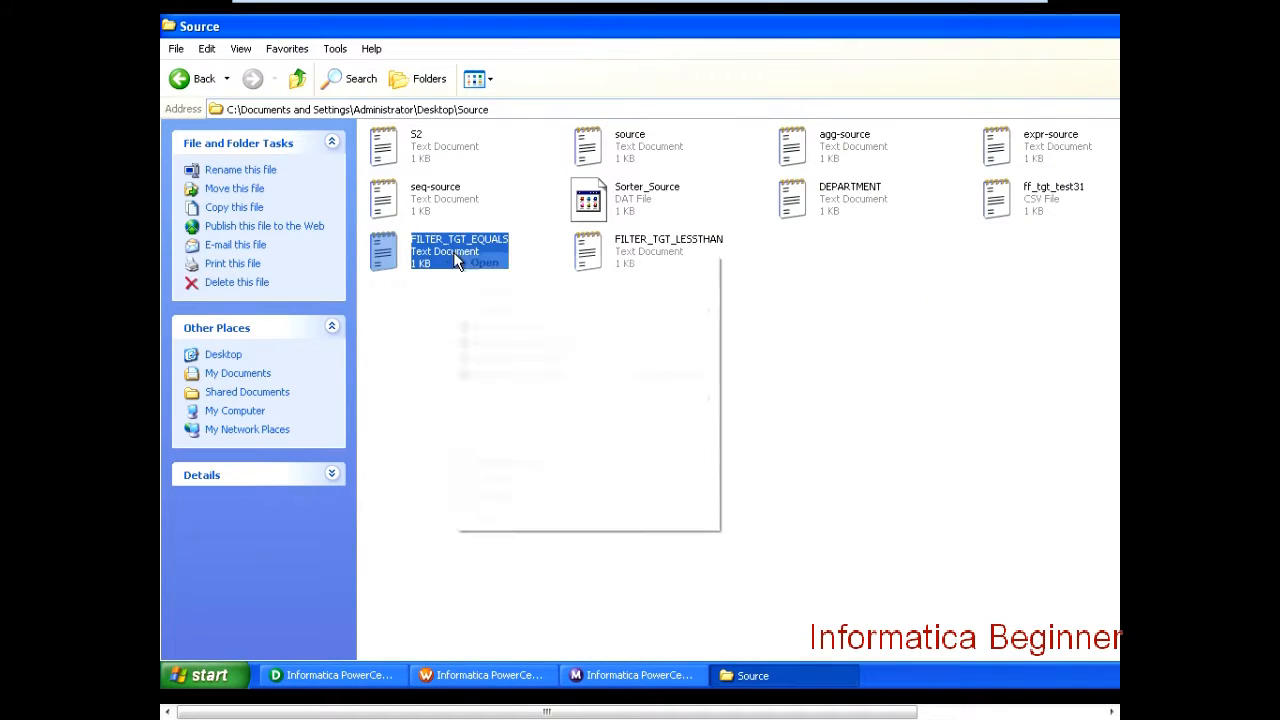
pyautogui.click(468, 263)
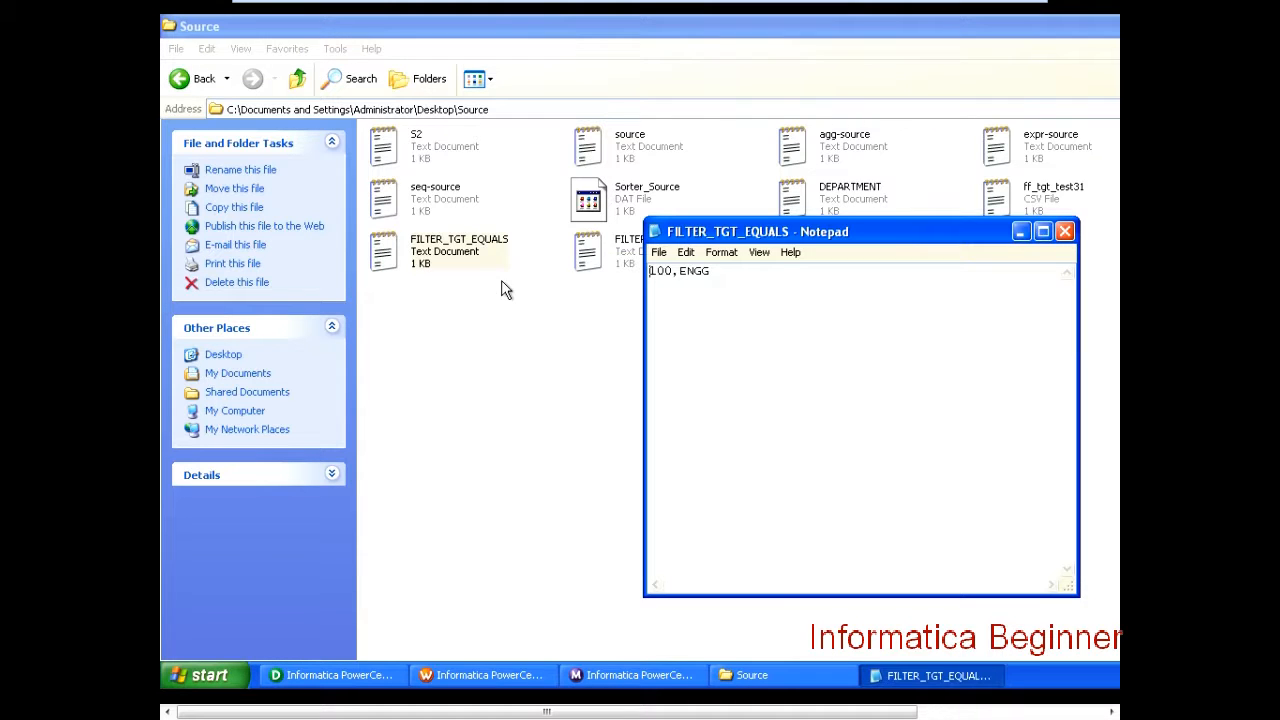
pyautogui.moveTo(720, 232); pyautogui.dragTo(668, 322)
# Step: Open the DEPARTMENT text file from the Source folder and move its window clear of the other Notepad window
pyautogui.click(833, 203)
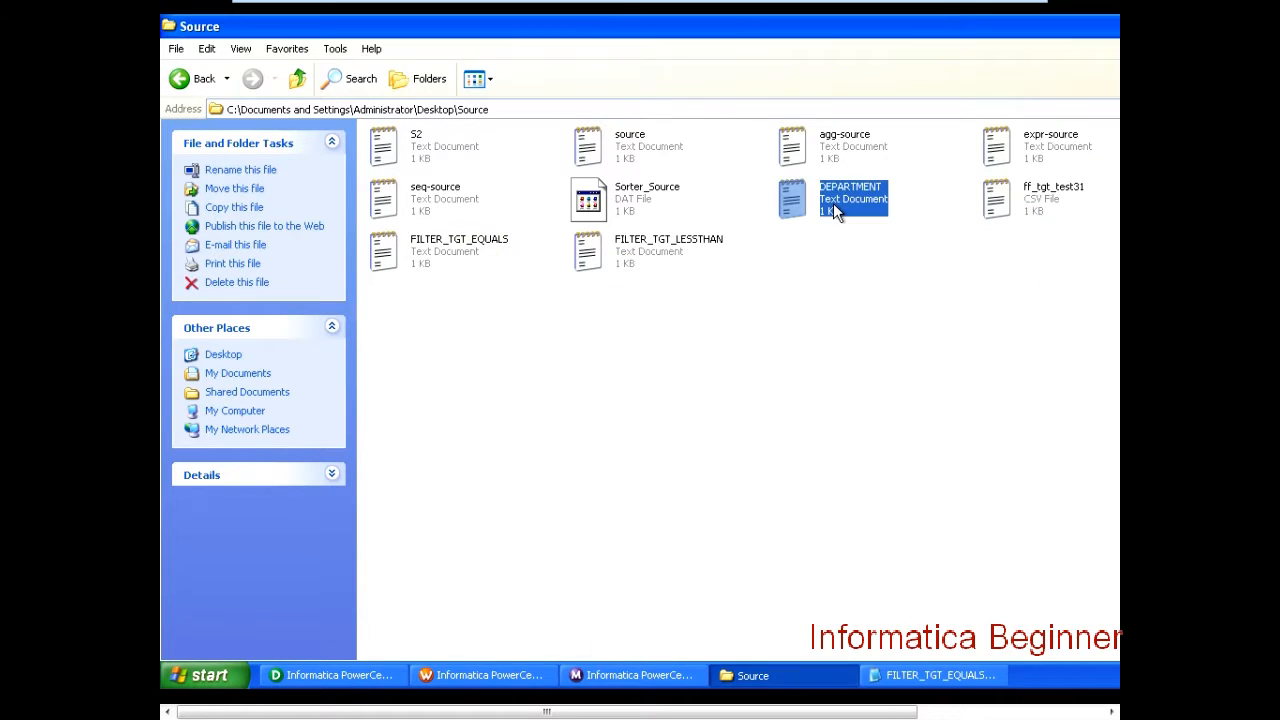
pyautogui.rightClick(833, 203)
pyautogui.click(852, 211)
pyautogui.moveTo(808, 232); pyautogui.dragTo(382, 269)
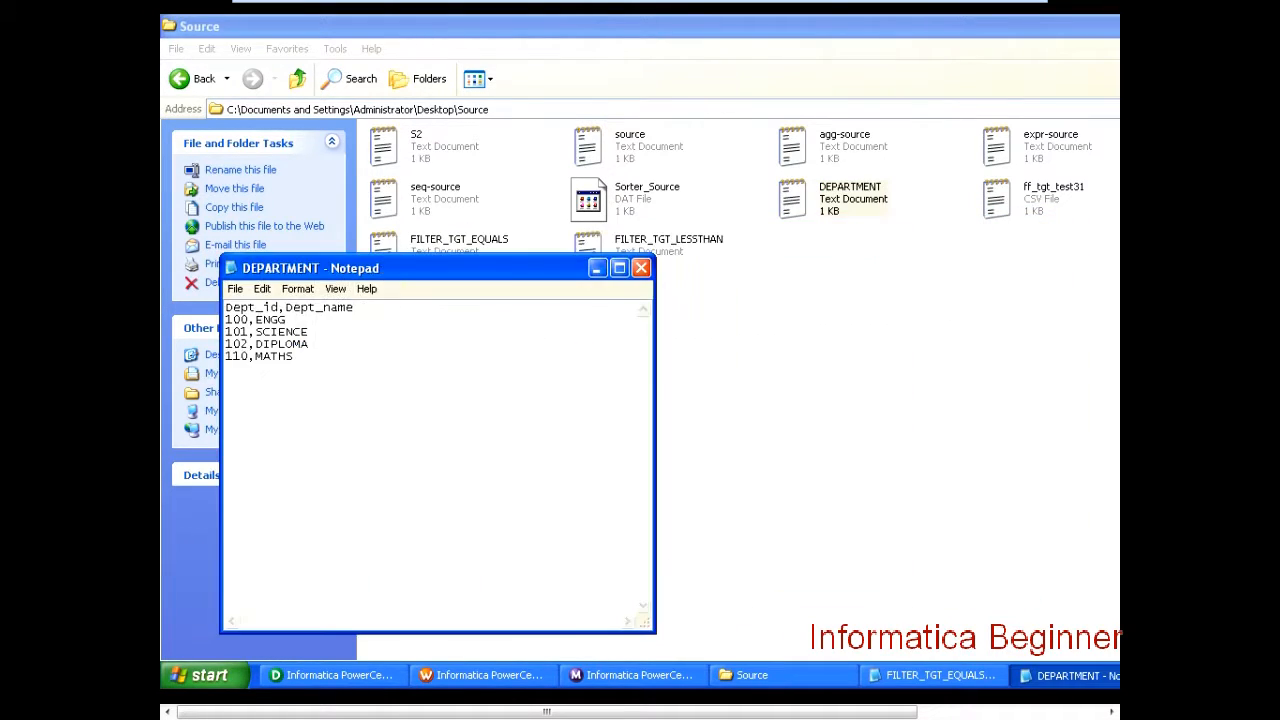
# Step: Compare the FILTER_TGT_EQUALS output with the DEPARTMENT source rows, selecting the 100,ENGG record in the output file
pyautogui.click(920, 673)
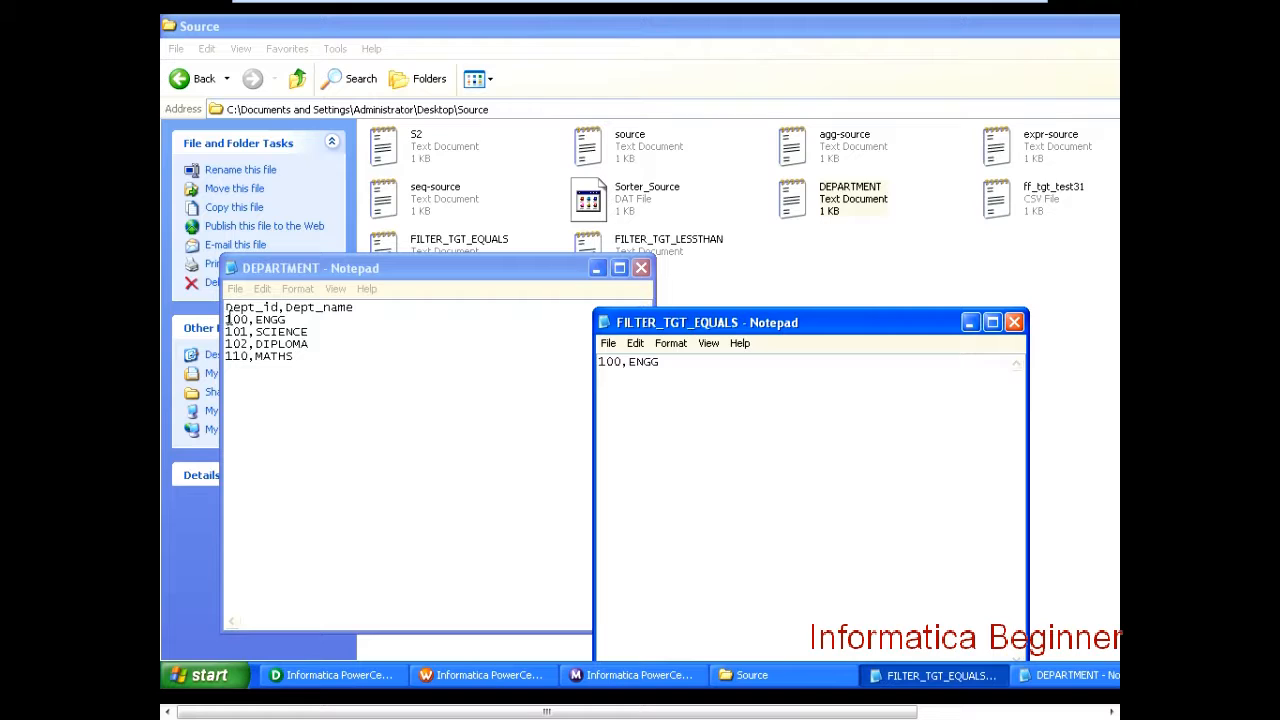
pyautogui.click(288, 320)
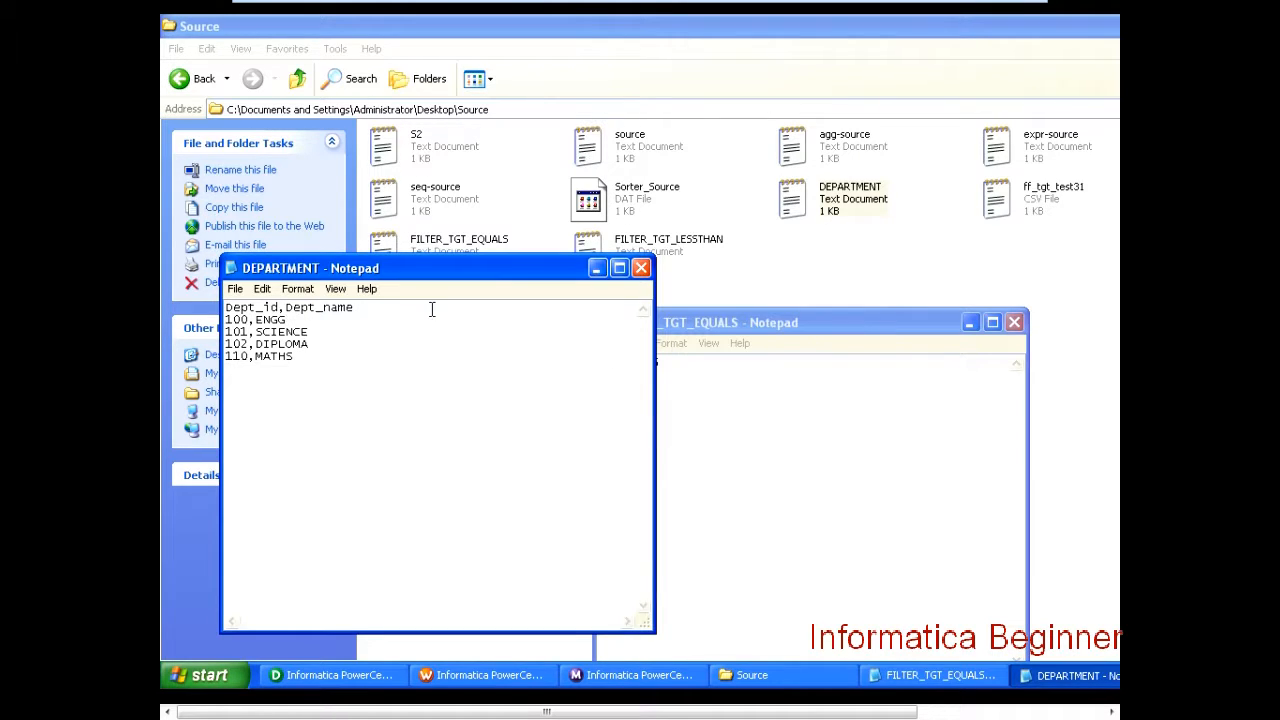
pyautogui.click(728, 323)
pyautogui.moveTo(667, 363); pyautogui.dragTo(598, 365)
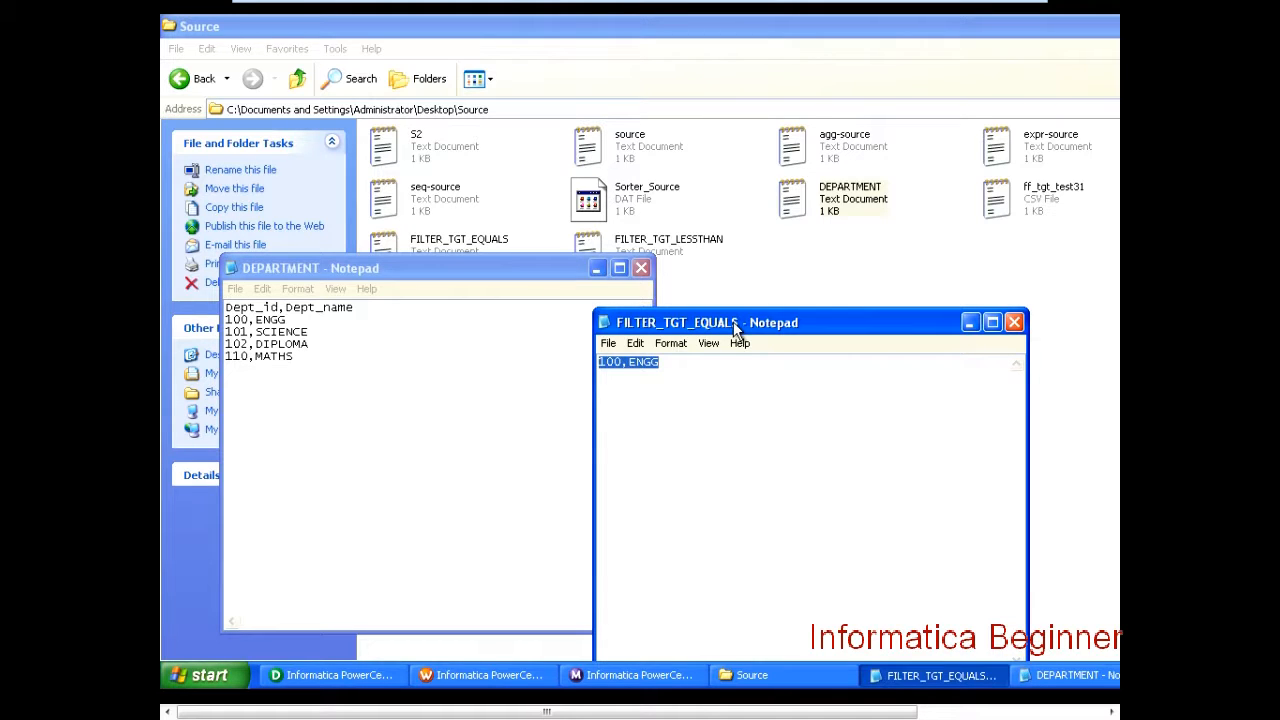
# Step: Close the FILTER_TGT_EQUALS file, open FILTER_TGT_LESSTHAN from the Source folder, and arrange it beside the DEPARTMENT file
pyautogui.moveTo(686, 360); pyautogui.dragTo(601, 366)
pyautogui.click(1014, 322)
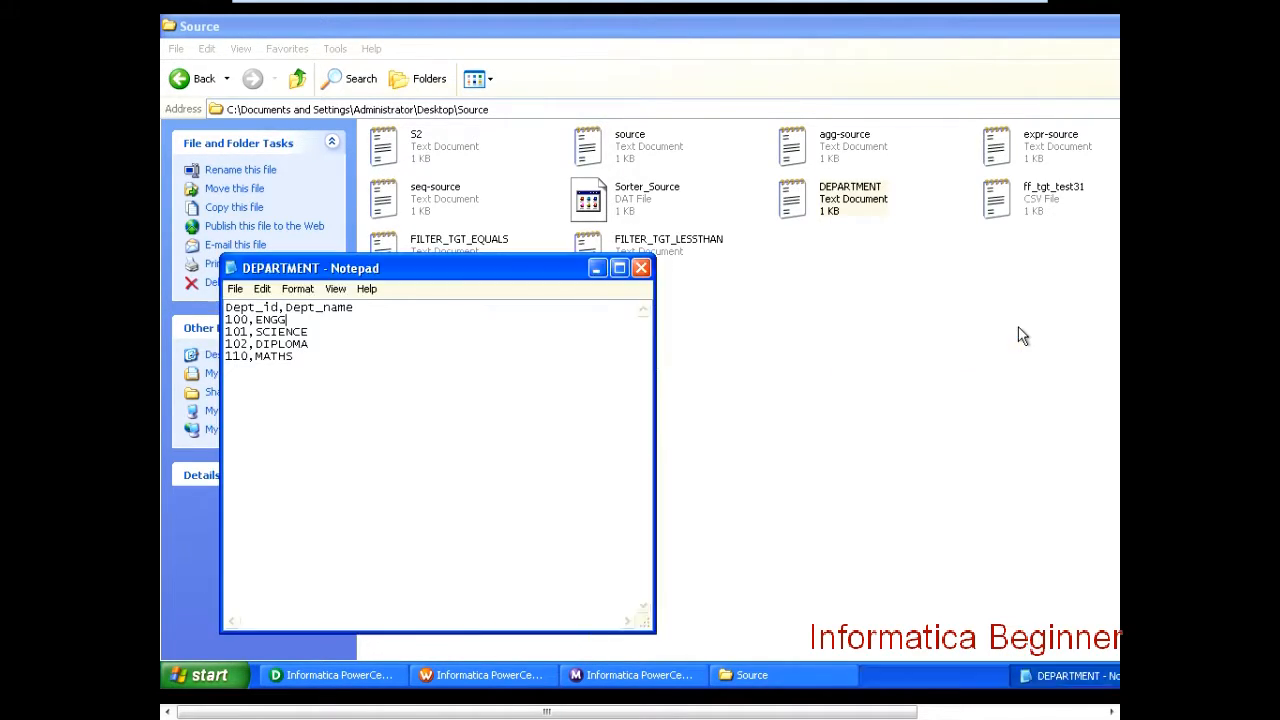
pyautogui.doubleClick(688, 250)
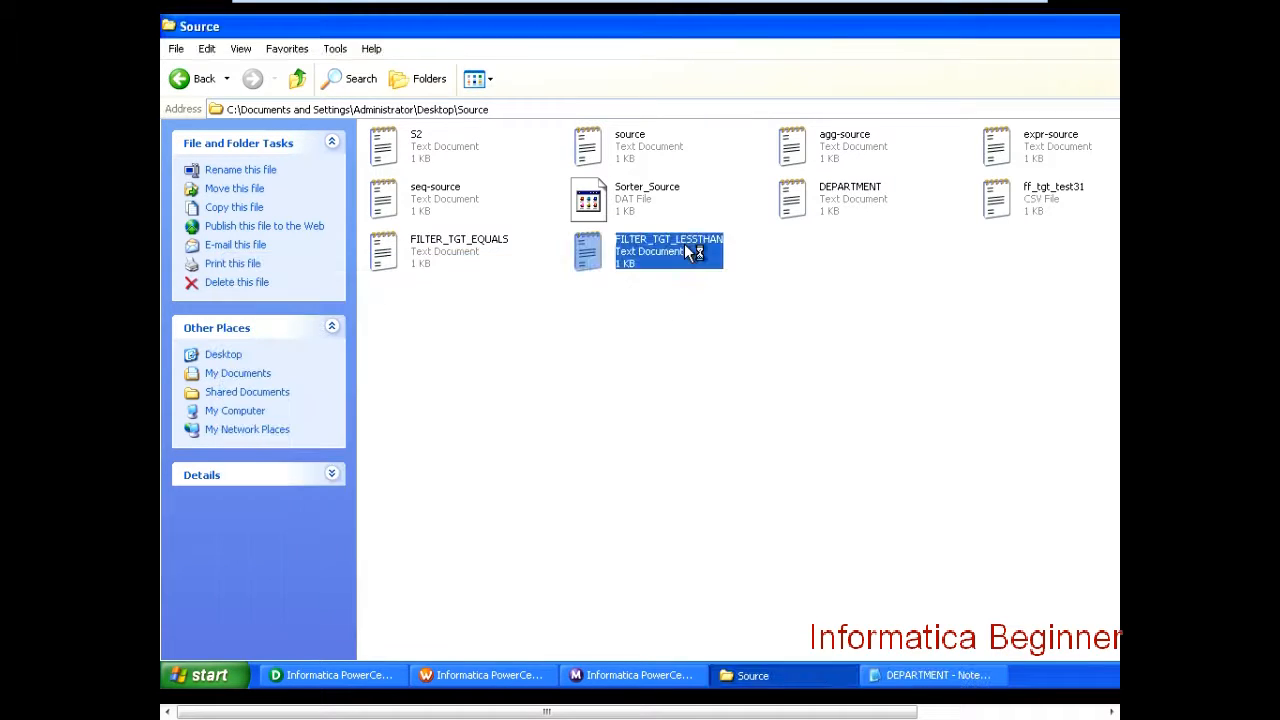
pyautogui.click(930, 675)
pyautogui.moveTo(680, 322); pyautogui.dragTo(769, 250)
pyautogui.moveTo(481, 276); pyautogui.dragTo(478, 214)
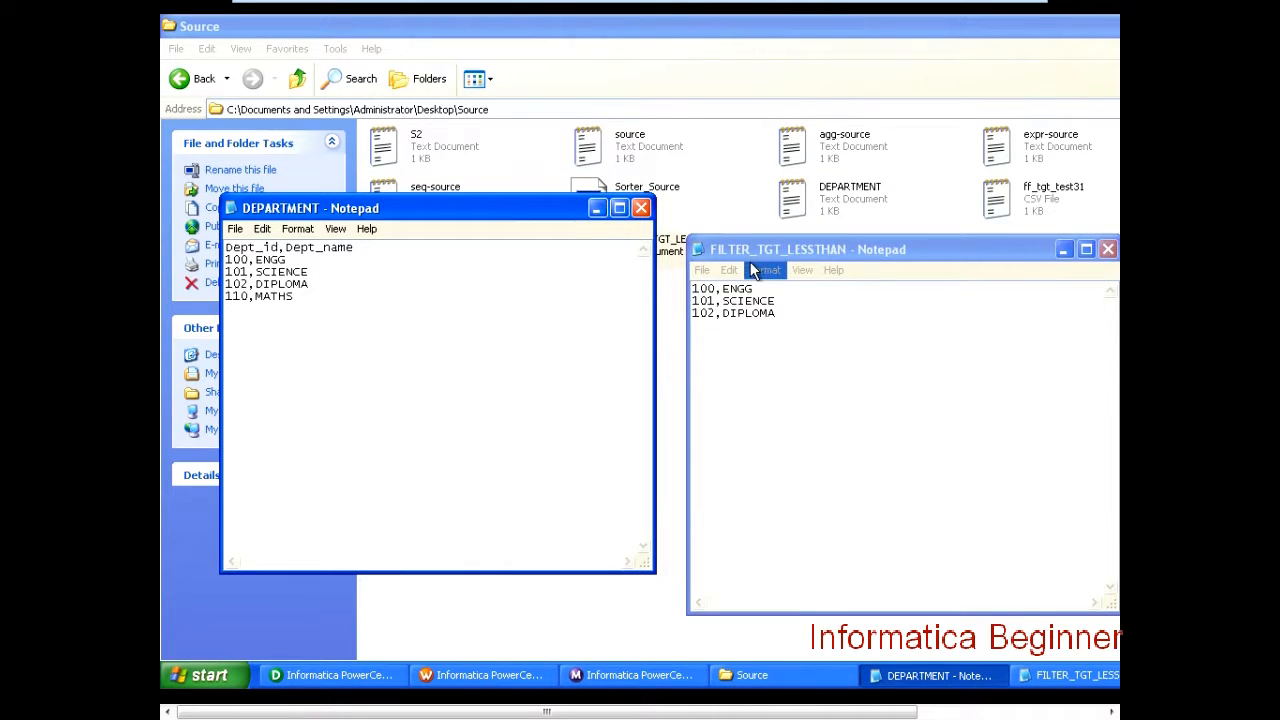
# Step: Select the 110,MATHS record in DEPARTMENT to compare it with the FILTER_TGT_LESSTHAN output, and close both text files
pyautogui.click(306, 296)
pyautogui.moveTo(306, 296); pyautogui.dragTo(215, 298)
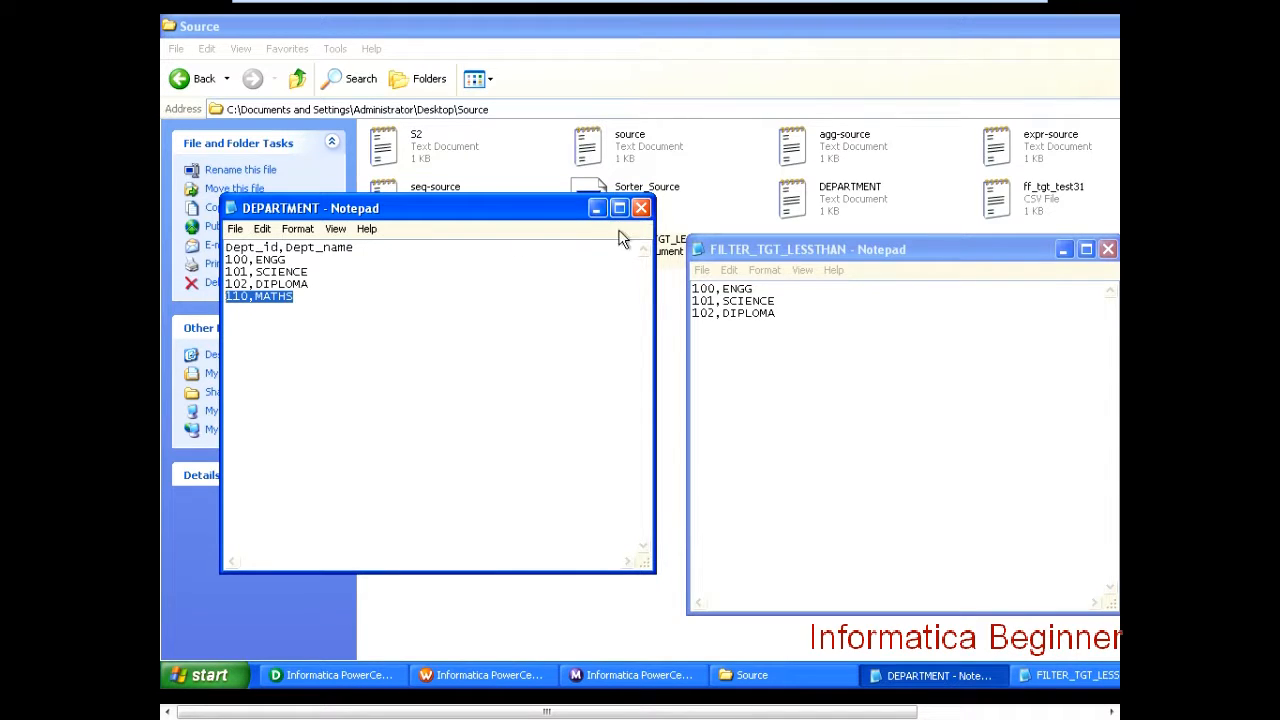
pyautogui.click(641, 208)
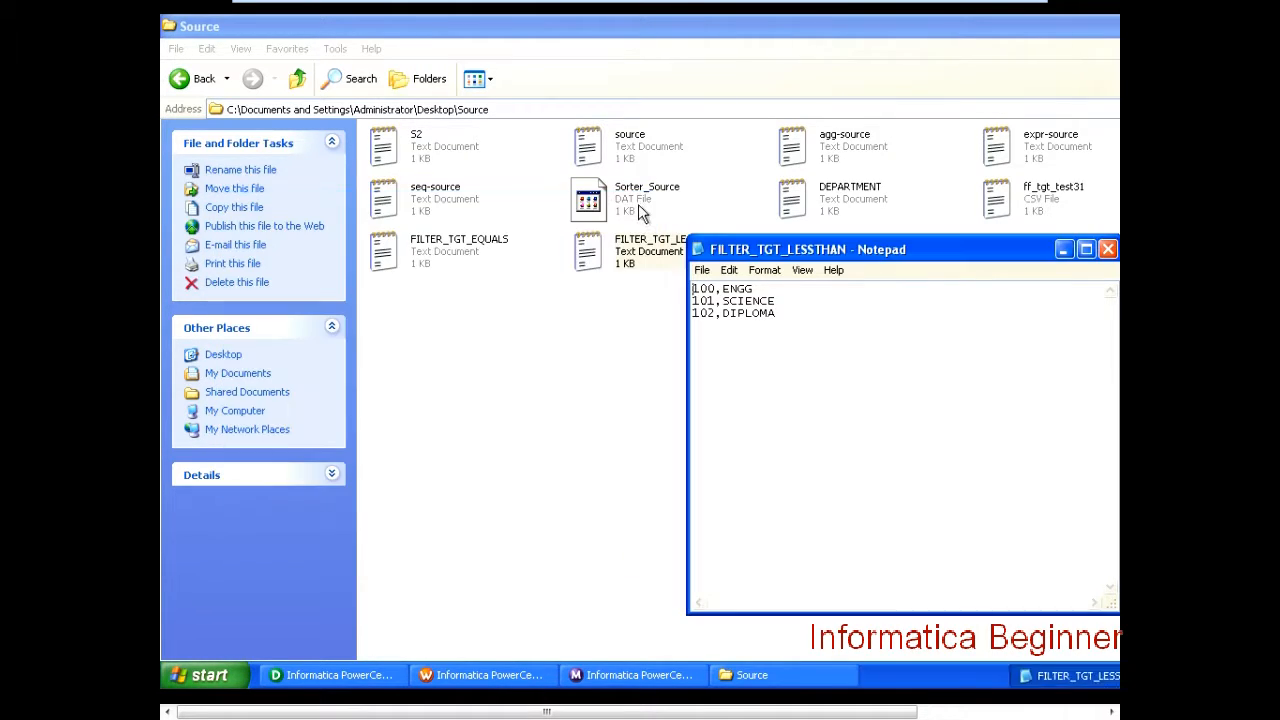
pyautogui.moveTo(840, 251); pyautogui.dragTo(613, 274)
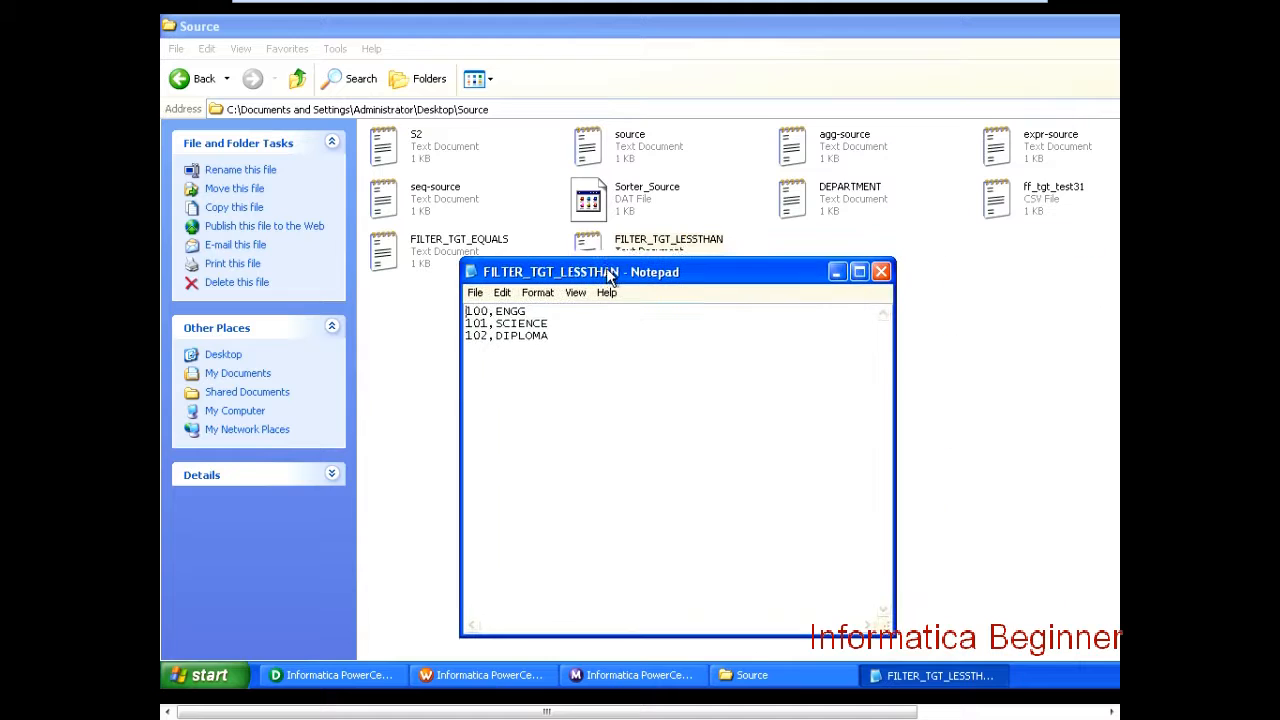
pyautogui.click(884, 274)
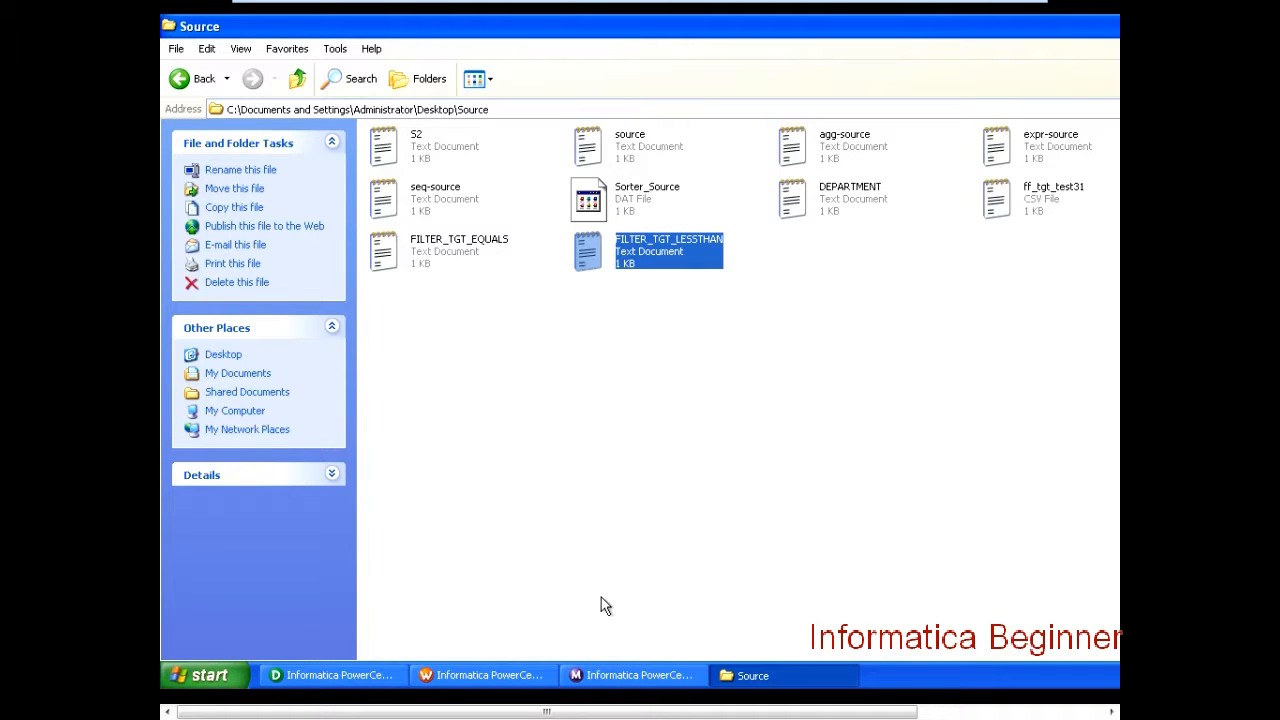
# Step: Clear the file selection in the Source folder and switch to Informatica PowerCenter Designer to review the m_FILTER mapping
pyautogui.moveTo(850, 5)
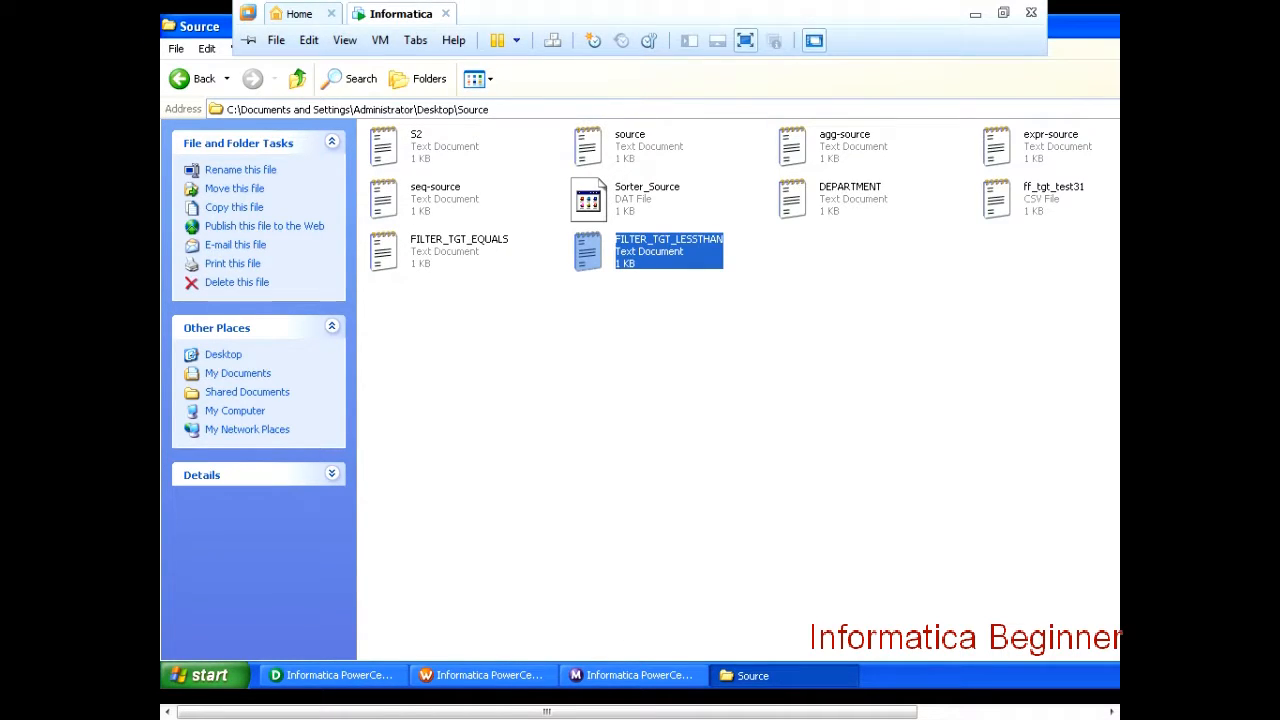
pyautogui.click(722, 342)
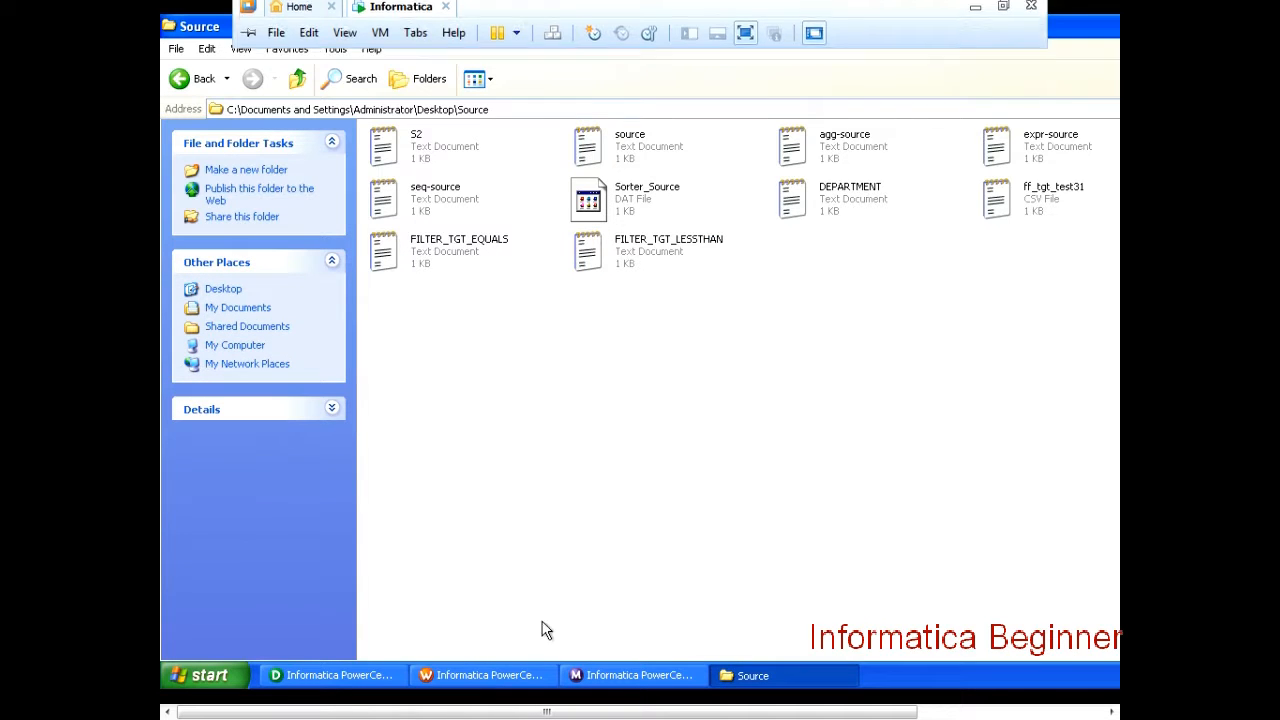
pyautogui.click(390, 678)
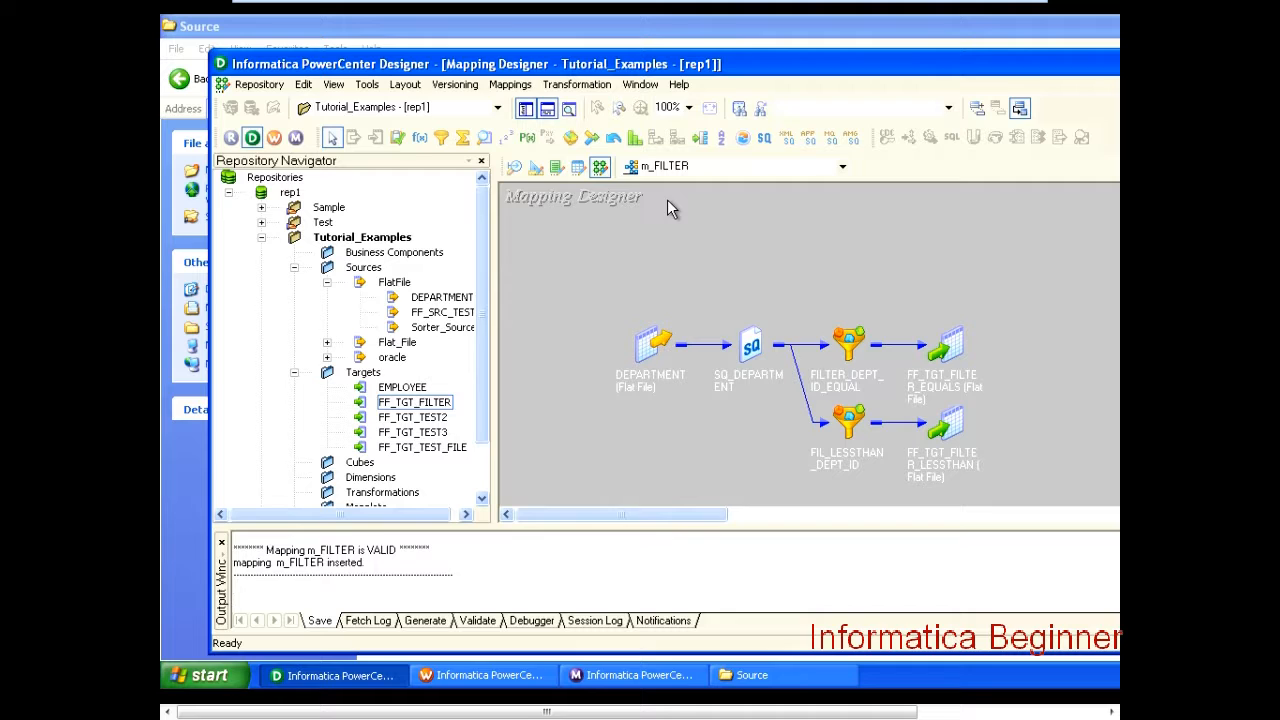
pyautogui.moveTo(735, 5)
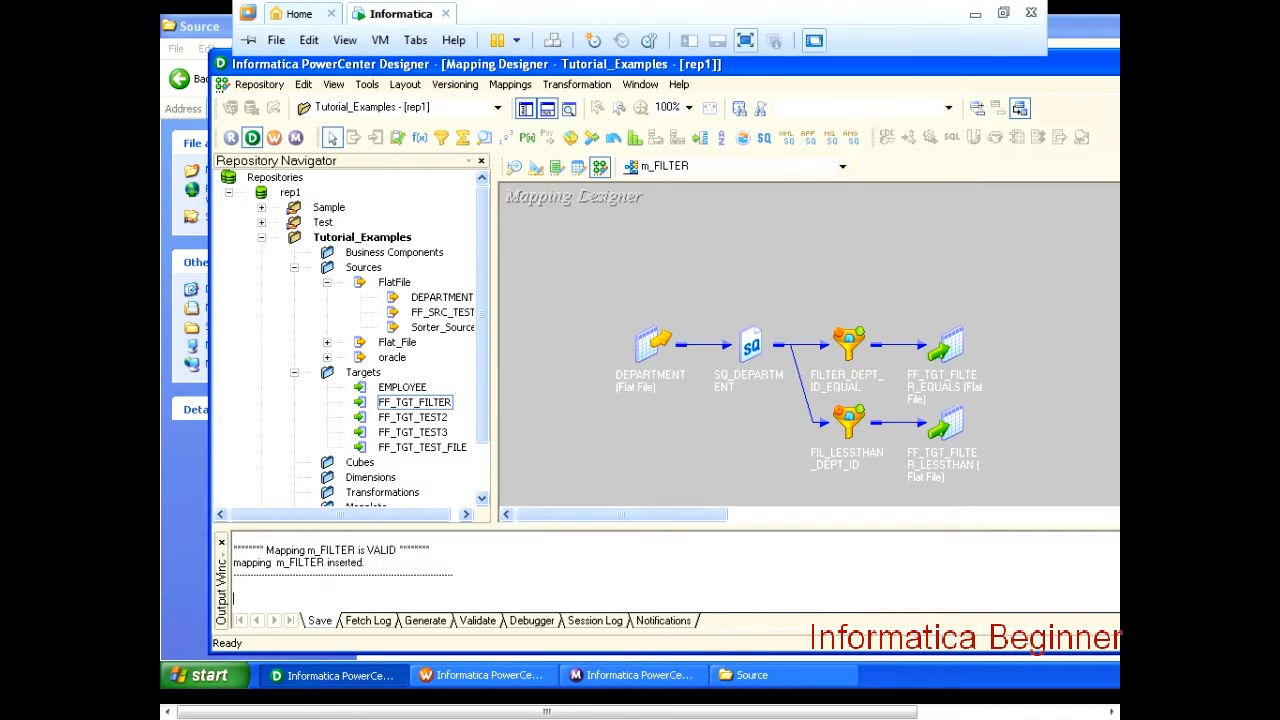